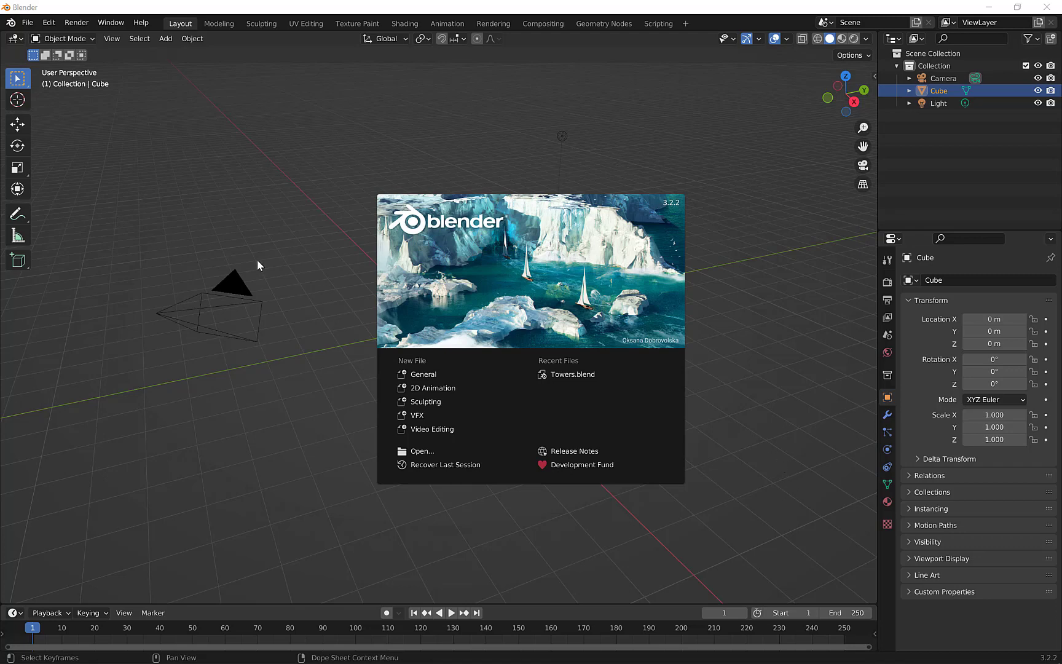
Step: Dismiss the splash screen and look over the default cube from different angles and distances
{"action": "left_click", "coordinate": [725, 326]}
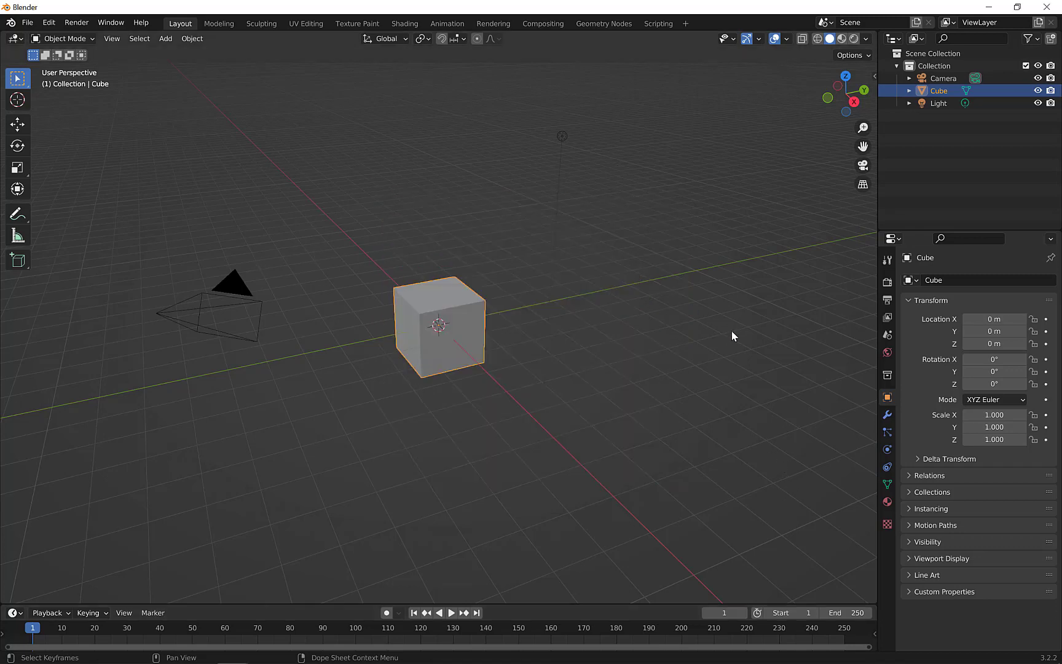
{"action": "middle_click_drag", "start_coordinate": [574, 346], "coordinate": [428, 284]}
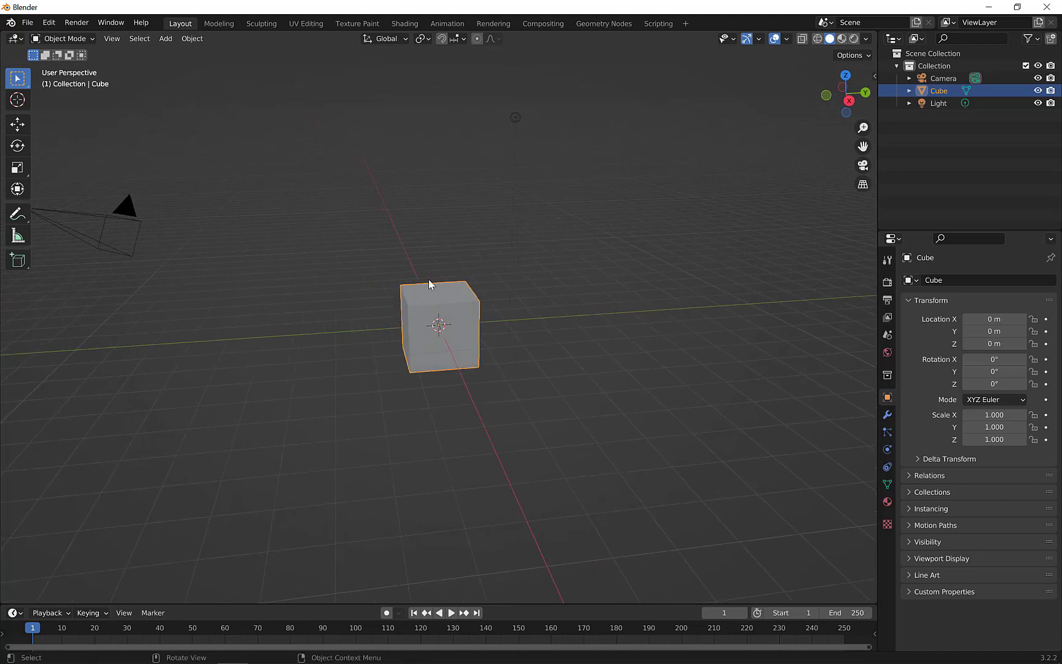
{"action": "middle_click_drag", "start_coordinate": [410, 337], "coordinate": [407, 313]}
{"action": "scroll", "coordinate": [445, 278], "scroll_direction": "up", "scroll_amount": 4}
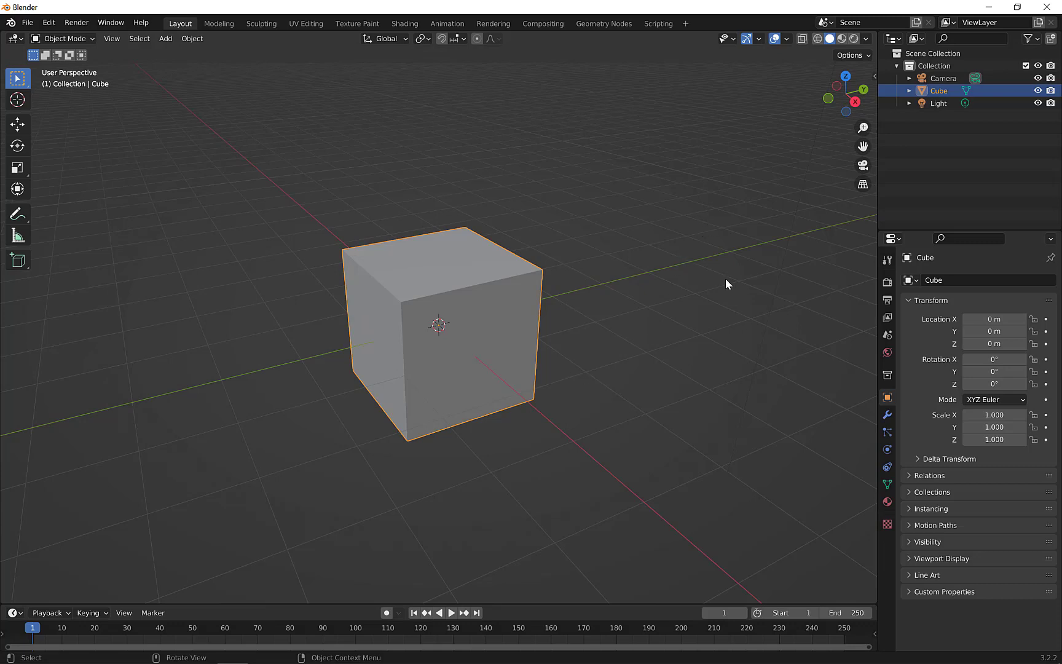
{"action": "scroll", "coordinate": [571, 335], "scroll_direction": "down", "scroll_amount": 4}
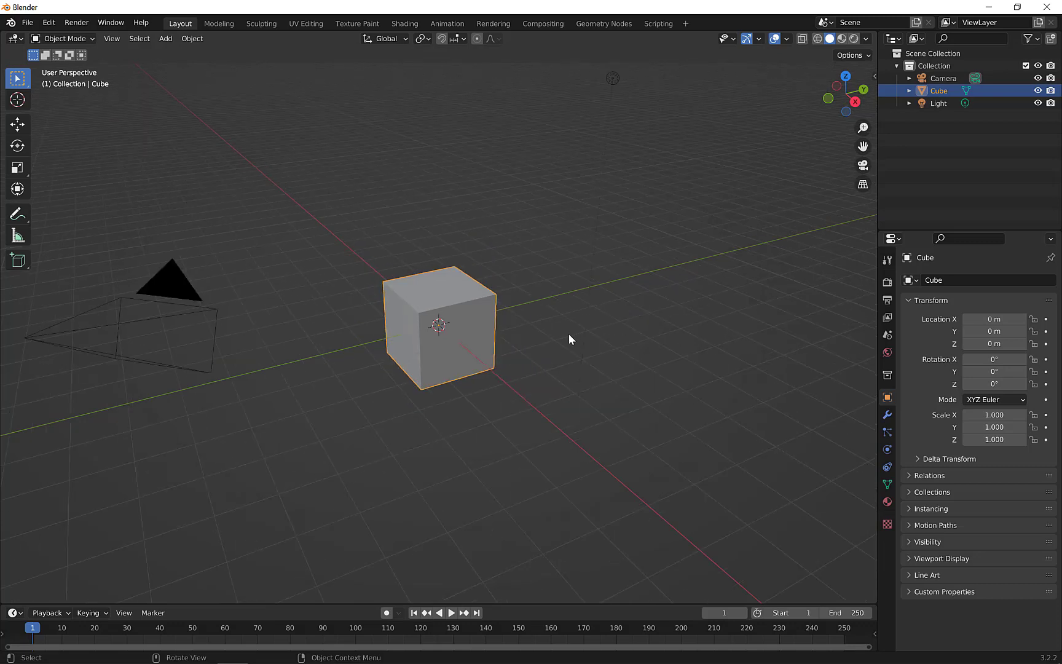
Step: Switch to the browser, open the main page of the dream-textures GitHub repository and read through its README
{"action": "key", "text": "alt+Tab"}
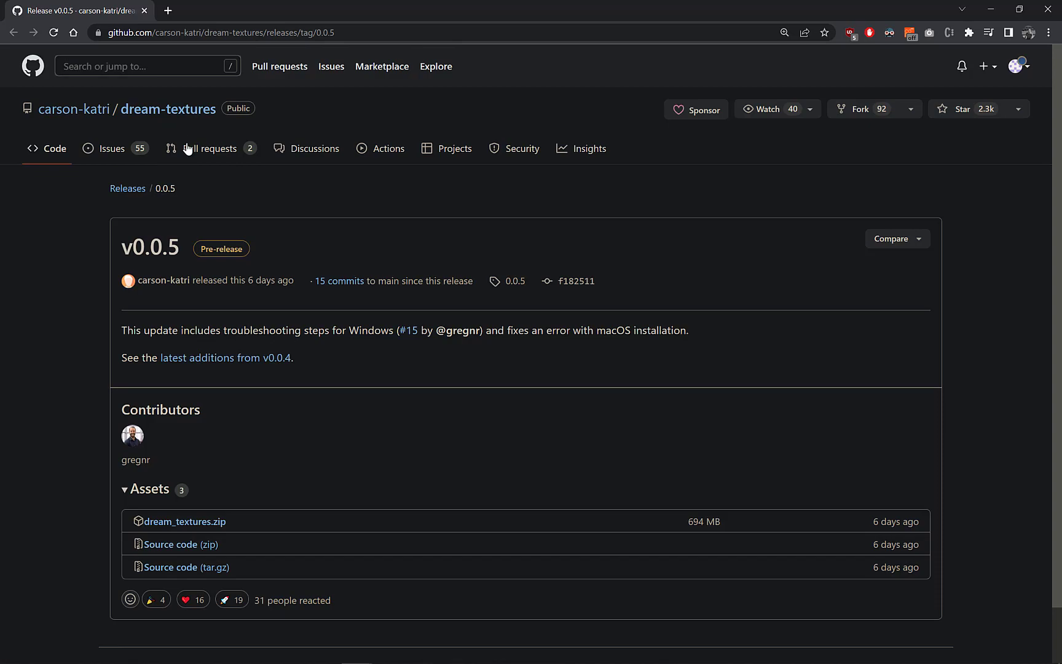
{"action": "left_click", "coordinate": [177, 116]}
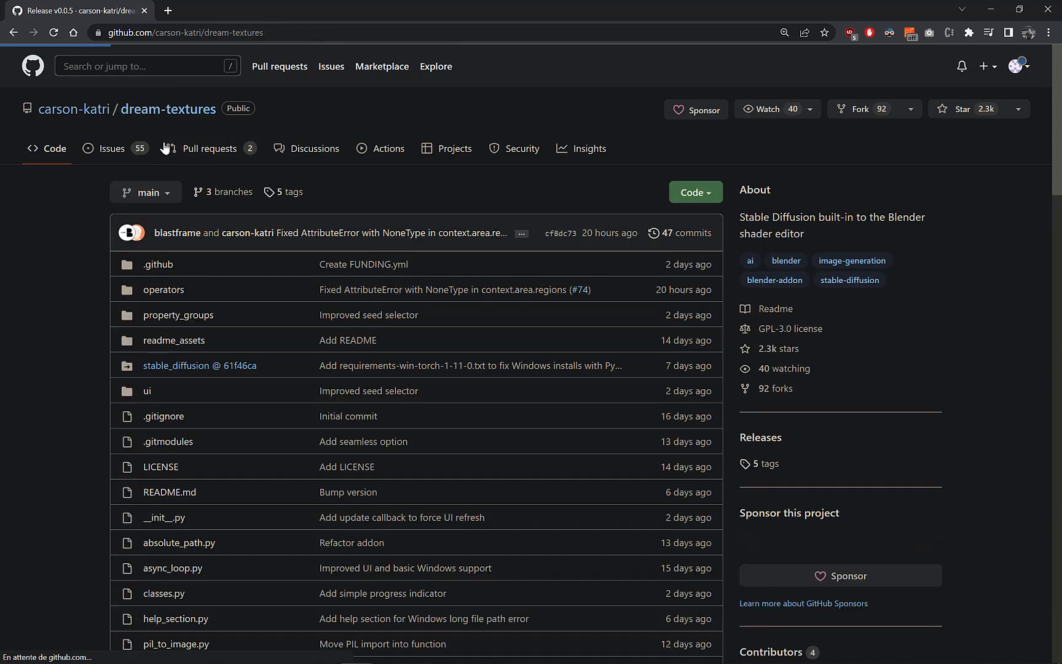
{"action": "scroll", "coordinate": [257, 171], "scroll_direction": "down", "scroll_amount": 10}
{"action": "scroll", "coordinate": [239, 162], "scroll_direction": "up", "scroll_amount": 4}
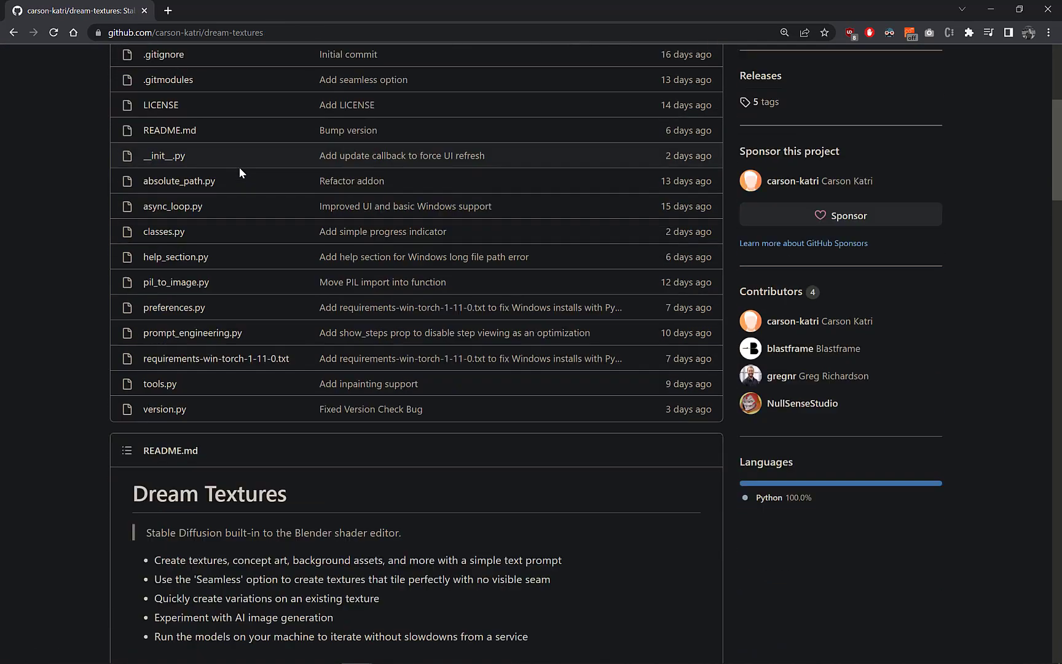
{"action": "scroll", "coordinate": [239, 166], "scroll_direction": "down", "scroll_amount": 12}
{"action": "scroll", "coordinate": [241, 182], "scroll_direction": "up", "scroll_amount": 11}
{"action": "scroll", "coordinate": [241, 182], "scroll_direction": "down", "scroll_amount": 10}
{"action": "scroll", "coordinate": [251, 193], "scroll_direction": "down", "scroll_amount": 2}
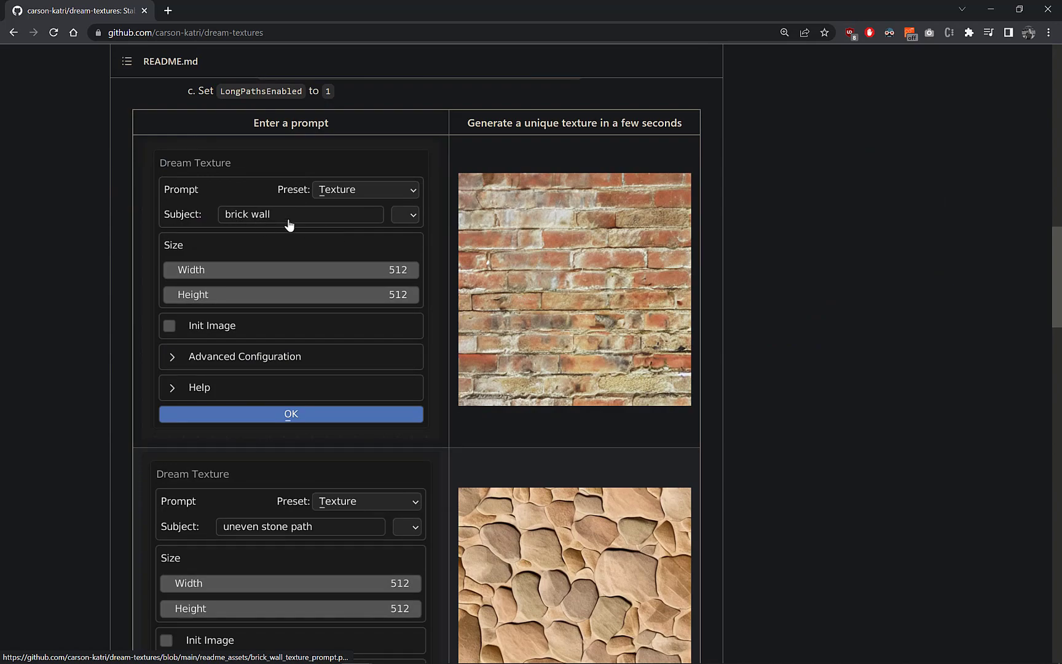
{"action": "scroll", "coordinate": [389, 243], "scroll_direction": "down", "scroll_amount": 2}
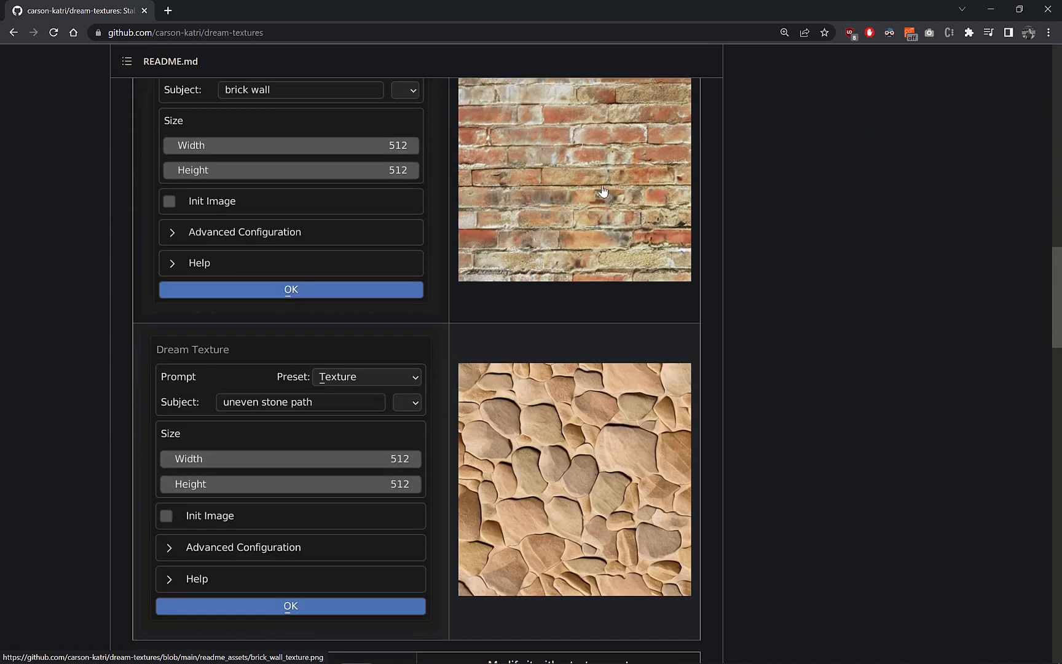
{"action": "scroll", "coordinate": [574, 209], "scroll_direction": "down", "scroll_amount": 2}
{"action": "scroll", "coordinate": [553, 240], "scroll_direction": "down", "scroll_amount": 20}
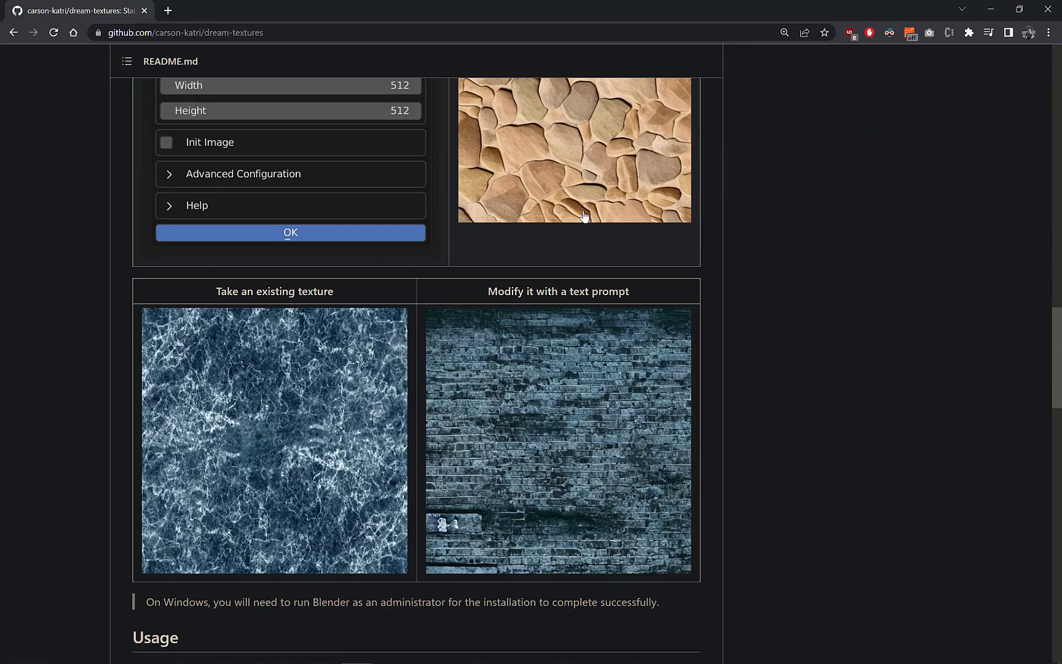
{"action": "scroll", "coordinate": [582, 237], "scroll_direction": "down", "scroll_amount": 5}
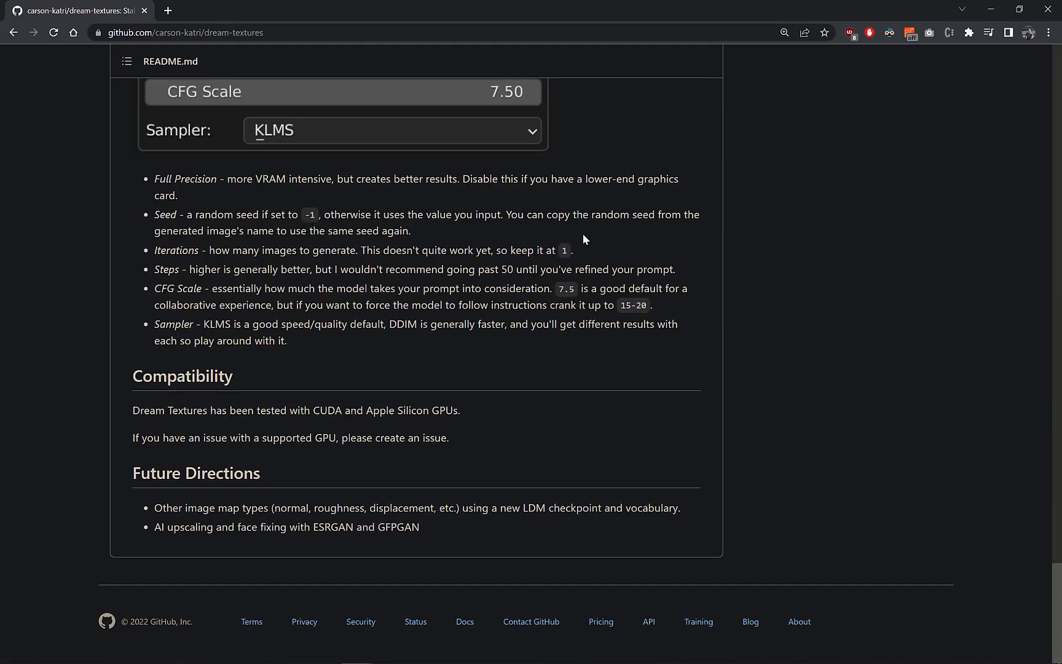
{"action": "scroll", "coordinate": [571, 263], "scroll_direction": "up", "scroll_amount": 20}
{"action": "scroll", "coordinate": [532, 229], "scroll_direction": "up", "scroll_amount": 5}
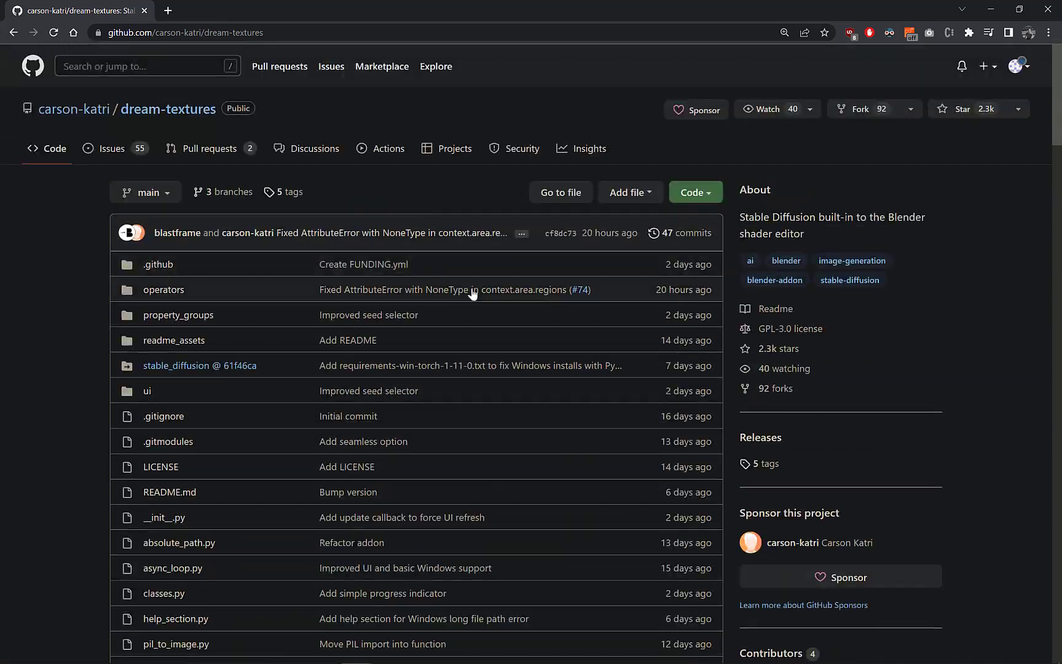
{"action": "scroll", "coordinate": [427, 264], "scroll_direction": "down", "scroll_amount": 6}
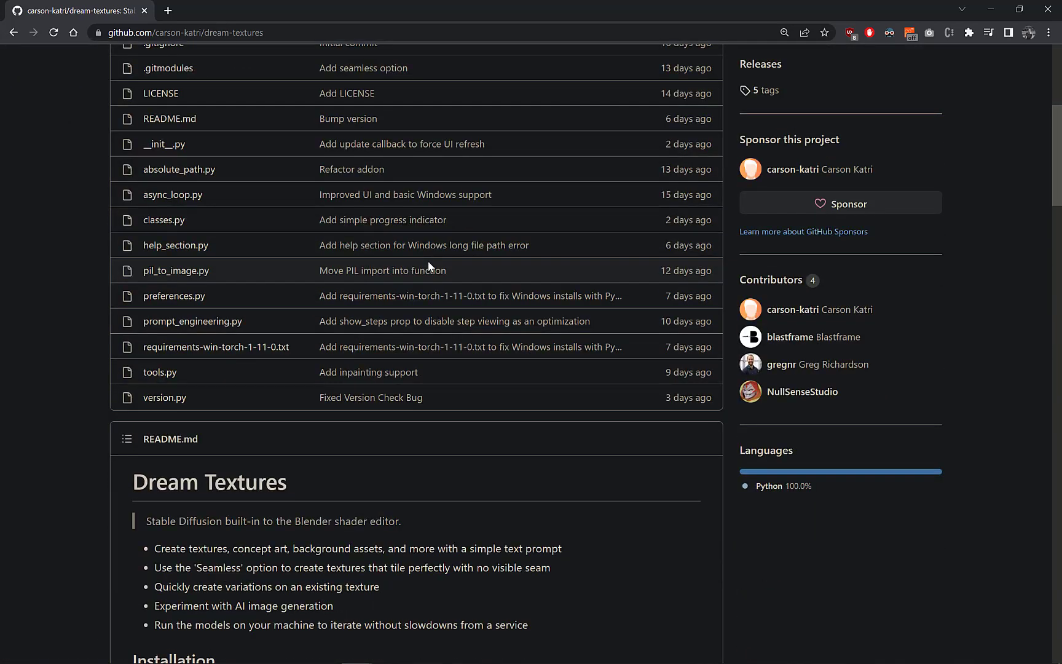
{"action": "scroll", "coordinate": [432, 265], "scroll_direction": "up", "scroll_amount": 6}
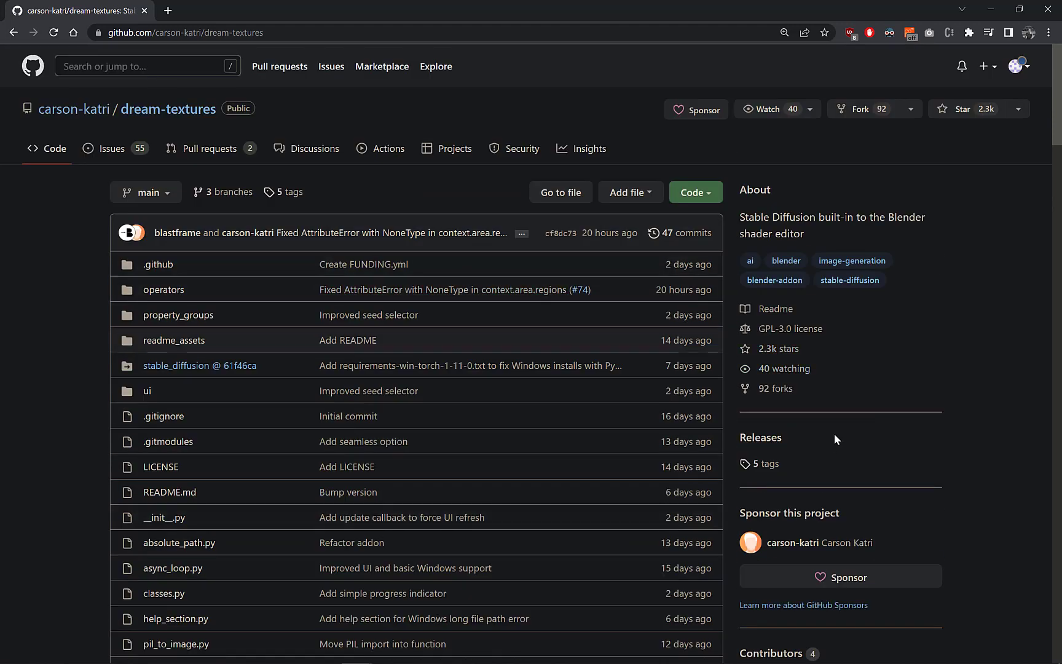
Step: Open the repository's releases, look through the release notes and expand the assets of v0.0.5
{"action": "left_click", "coordinate": [760, 437]}
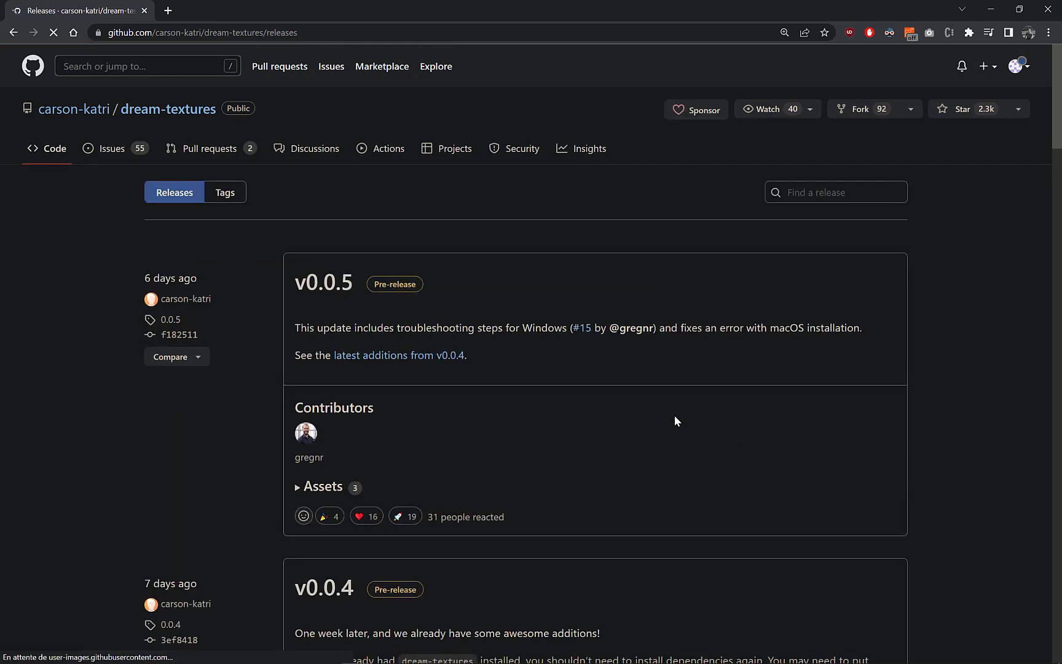
{"action": "scroll", "coordinate": [674, 420], "scroll_direction": "down", "scroll_amount": 6}
{"action": "scroll", "coordinate": [676, 421], "scroll_direction": "down", "scroll_amount": 13}
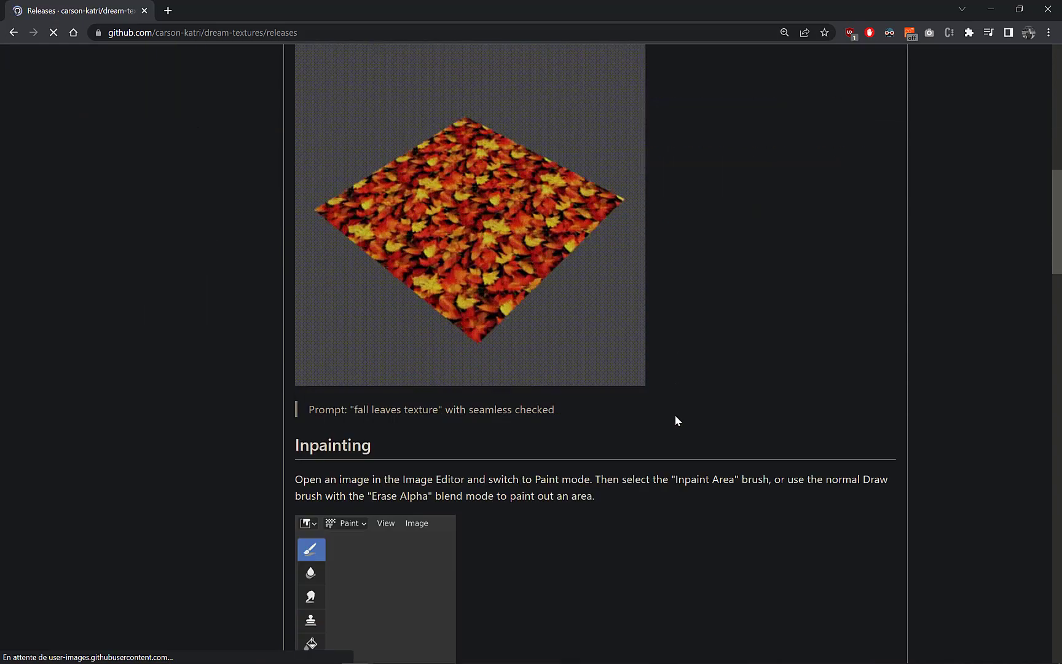
{"action": "scroll", "coordinate": [677, 415], "scroll_direction": "up", "scroll_amount": 19}
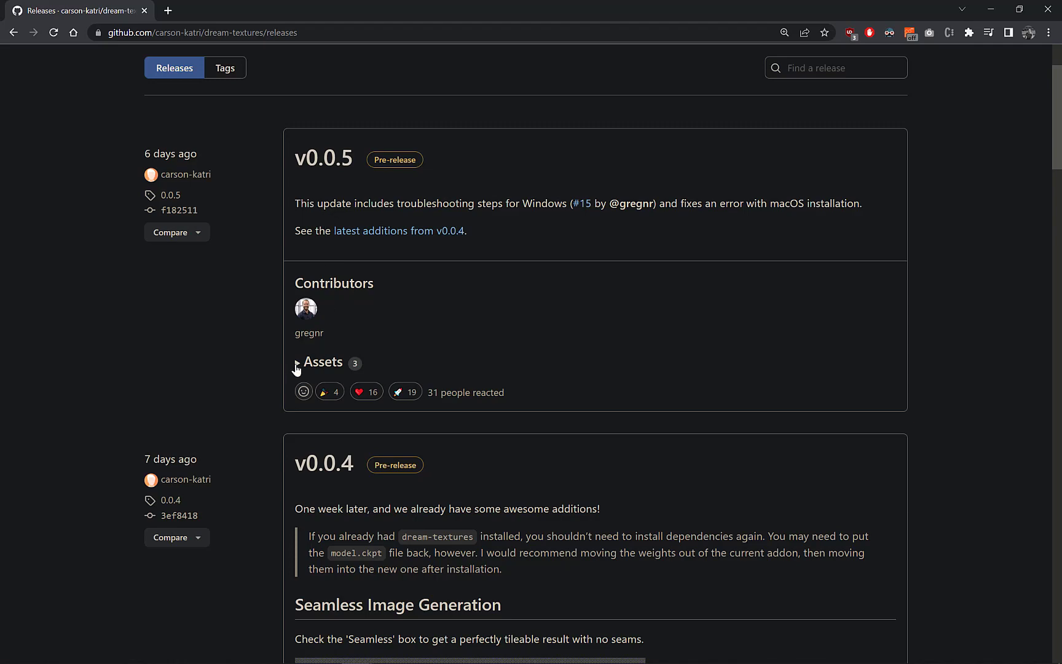
{"action": "left_click", "coordinate": [298, 365]}
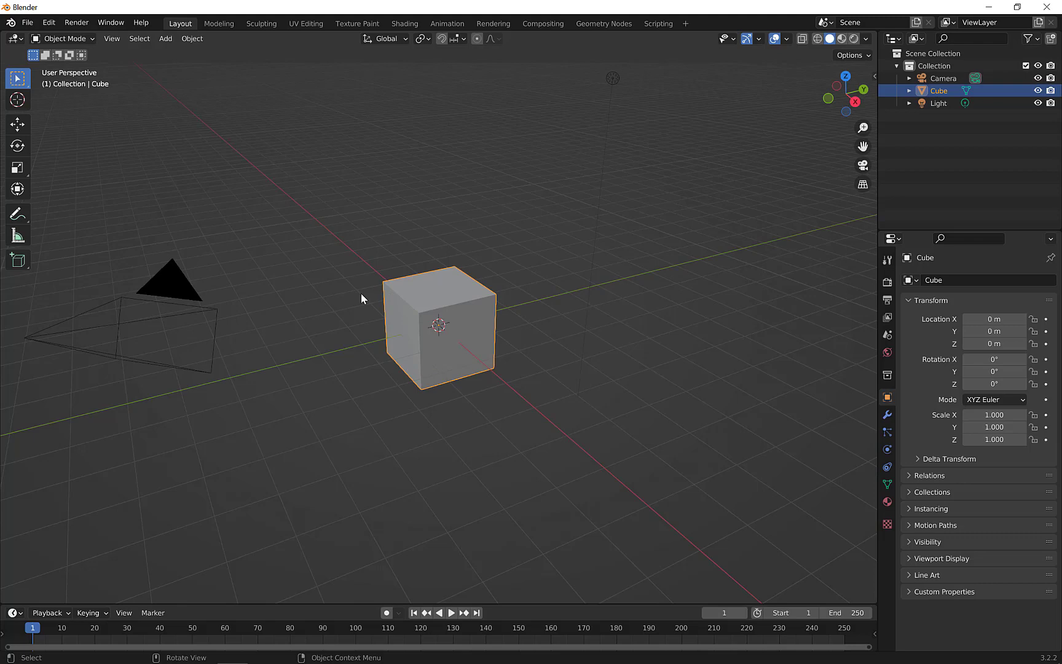
Step: In Blender, open the add-ons section of the preferences
{"action": "left_click", "coordinate": [49, 22]}
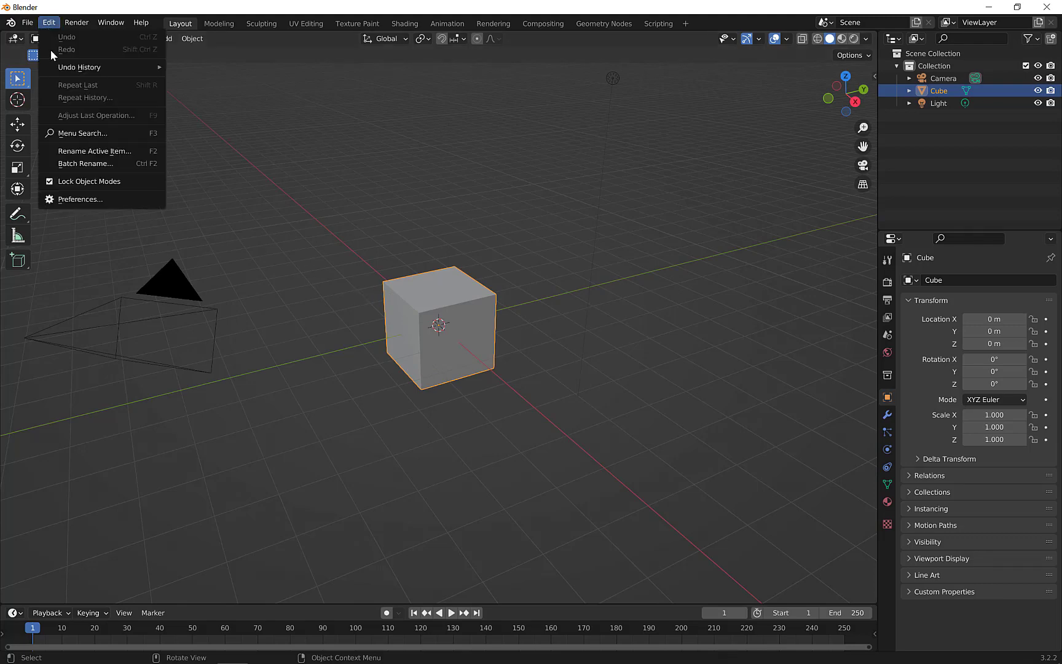
{"action": "left_click", "coordinate": [80, 199]}
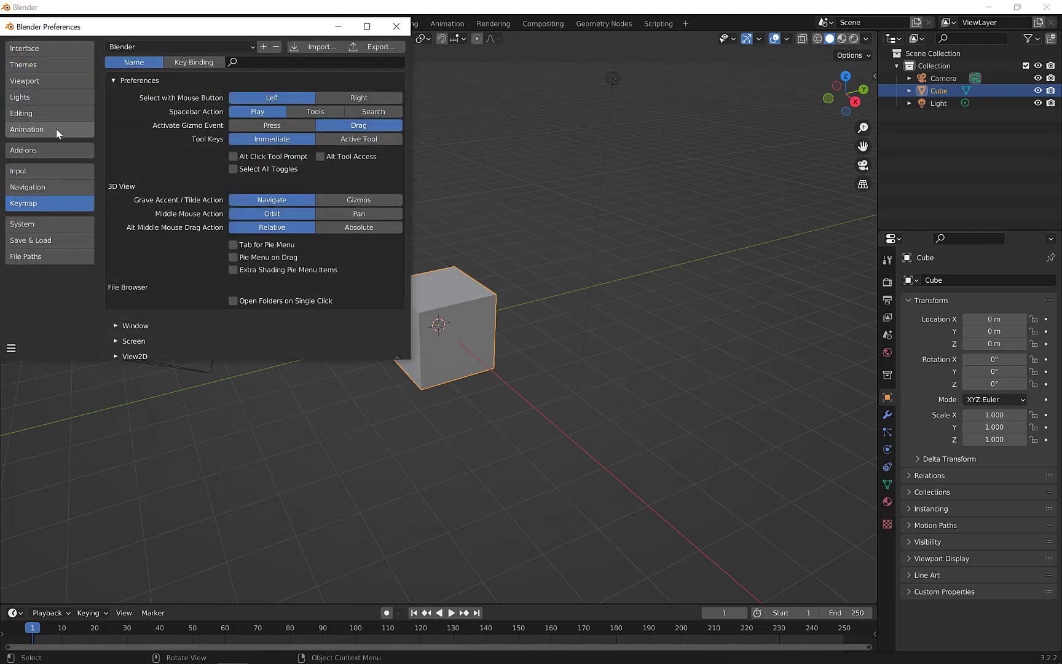
{"action": "left_click", "coordinate": [32, 152]}
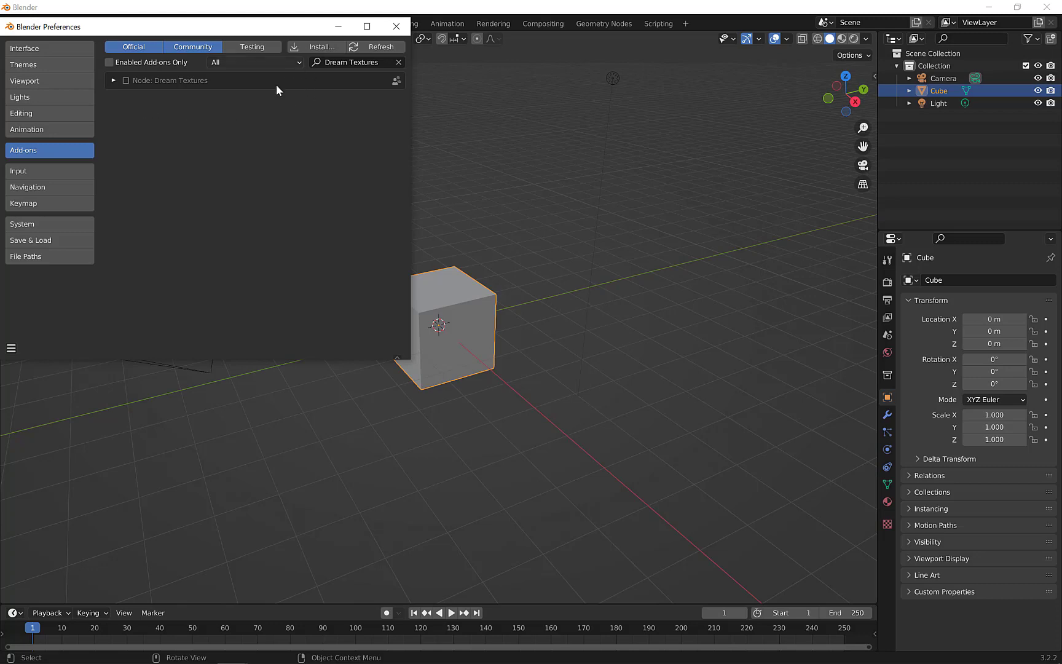
Step: Enable the Dream Textures add-on, expand its details and enlarge the preferences window to show the setup options
{"action": "left_click", "coordinate": [118, 79]}
{"action": "left_click", "coordinate": [114, 78]}
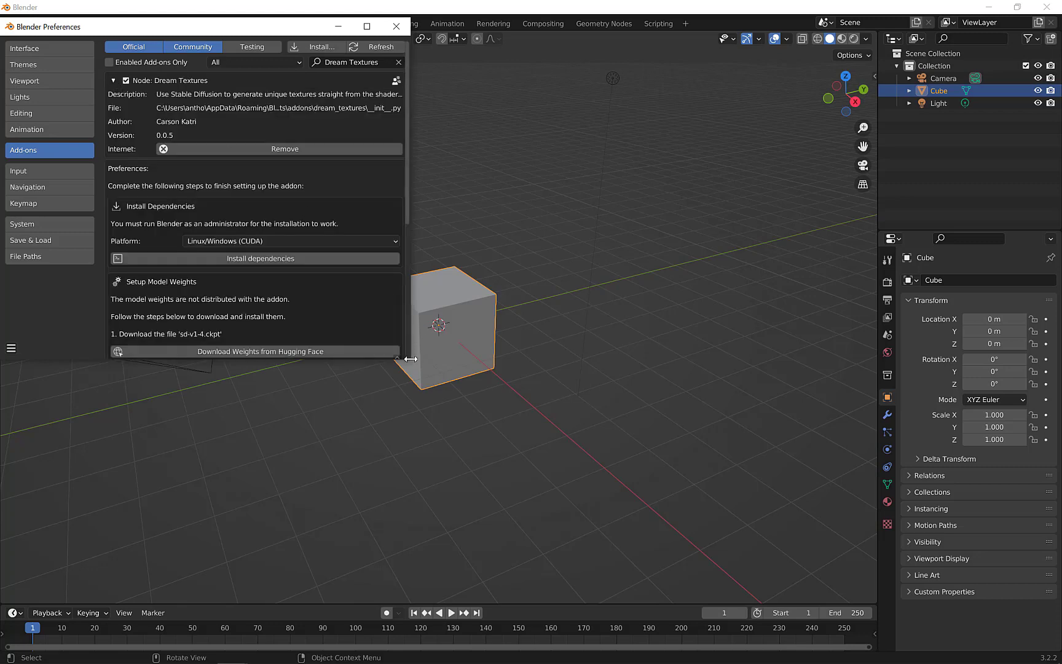
{"action": "left_click_drag", "start_coordinate": [410, 358], "coordinate": [507, 490]}
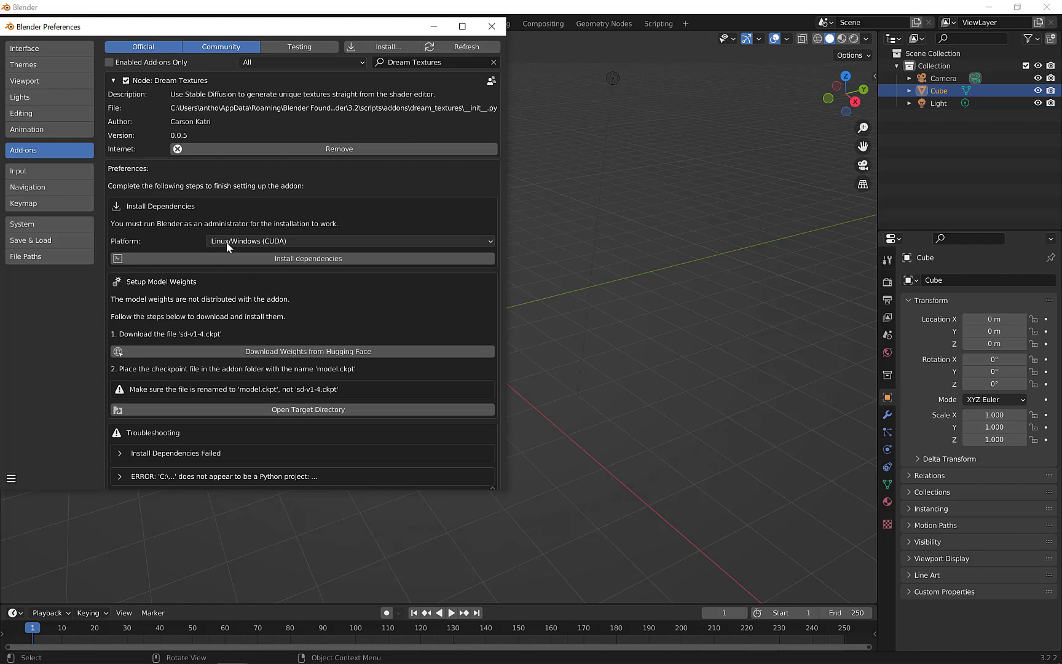
Step: Try to install the Dream Textures dependencies for the Linux/Windows (CUDA) platform and move the console window lower
{"action": "left_click", "coordinate": [258, 240]}
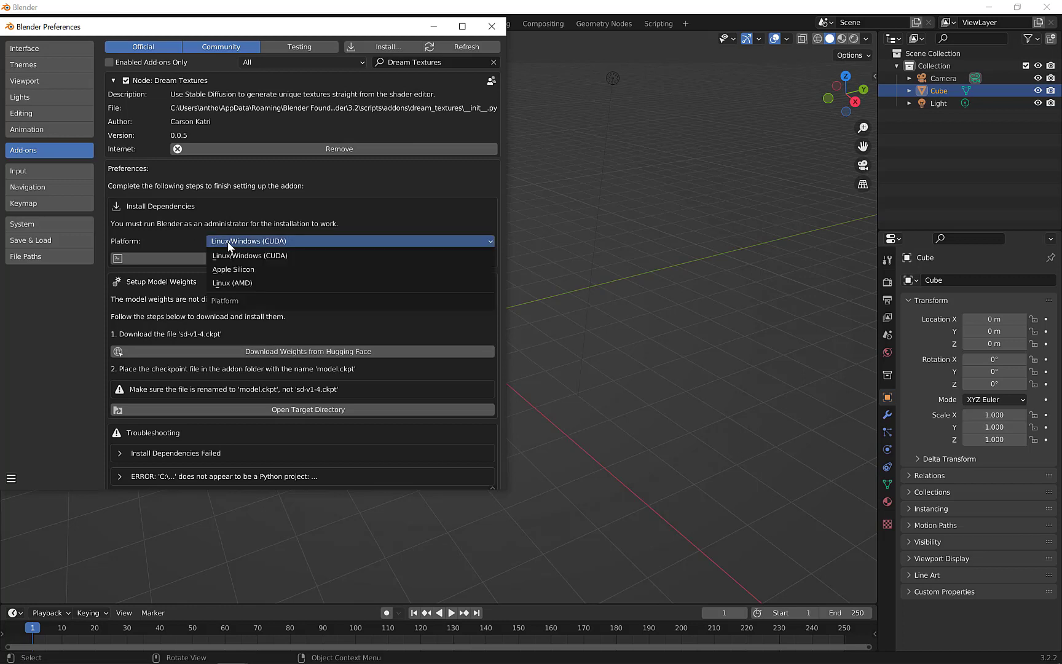
{"action": "left_click", "coordinate": [284, 247]}
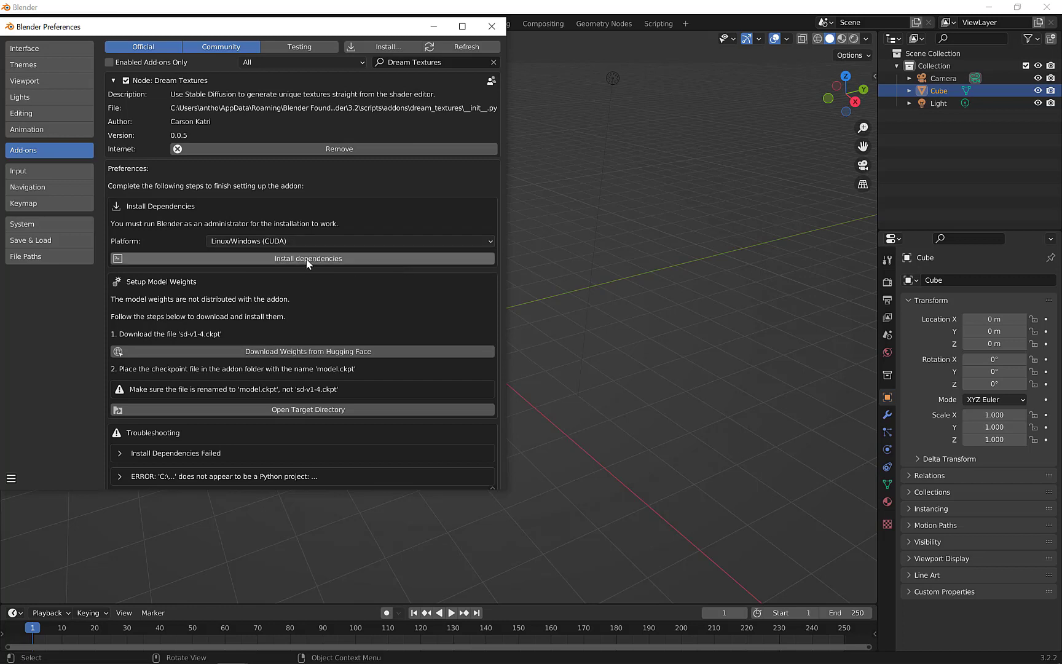
{"action": "left_click", "coordinate": [307, 259]}
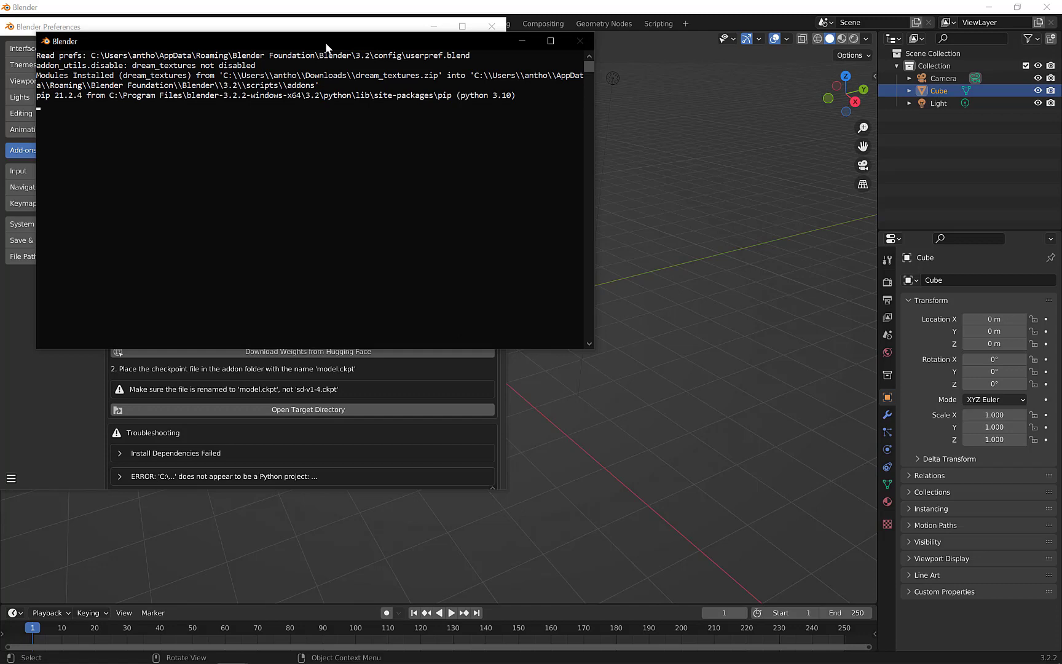
{"action": "left_click_drag", "start_coordinate": [326, 47], "coordinate": [306, 286]}
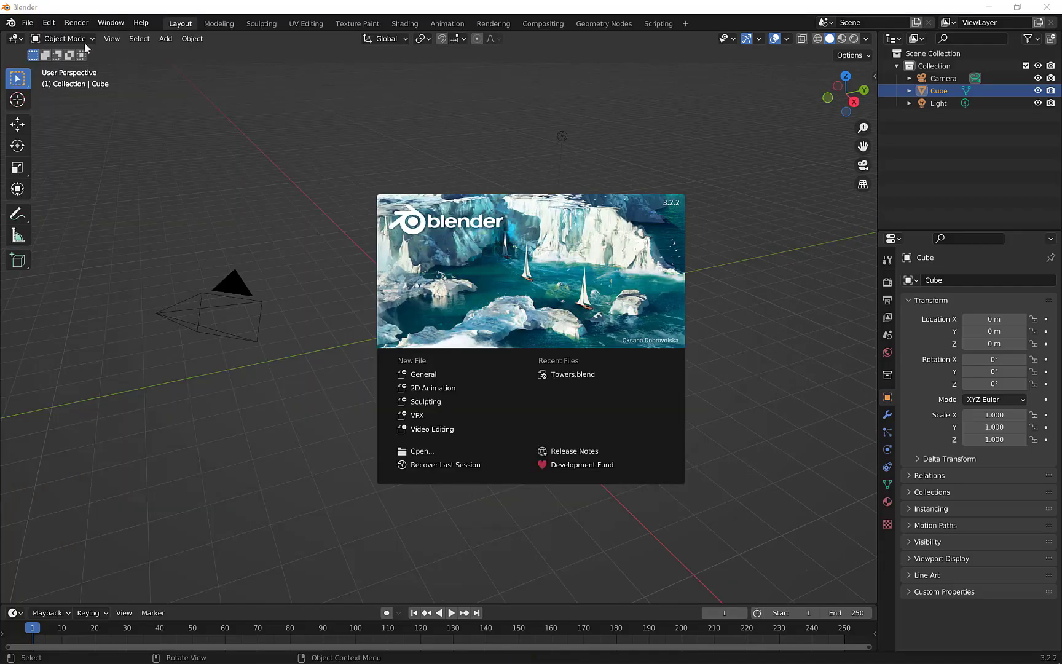
Step: In the restarted Blender, dismiss the splash screen, open the add-on preferences and enlarge their window
{"action": "left_click", "coordinate": [45, 24]}
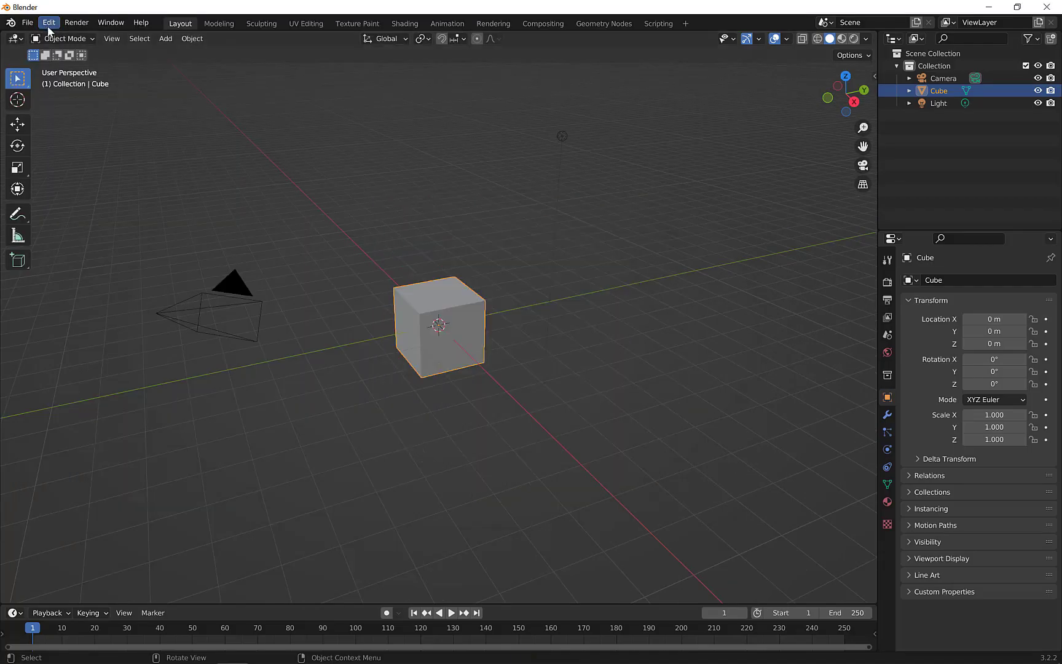
{"action": "left_click", "coordinate": [48, 26]}
{"action": "left_click", "coordinate": [111, 197]}
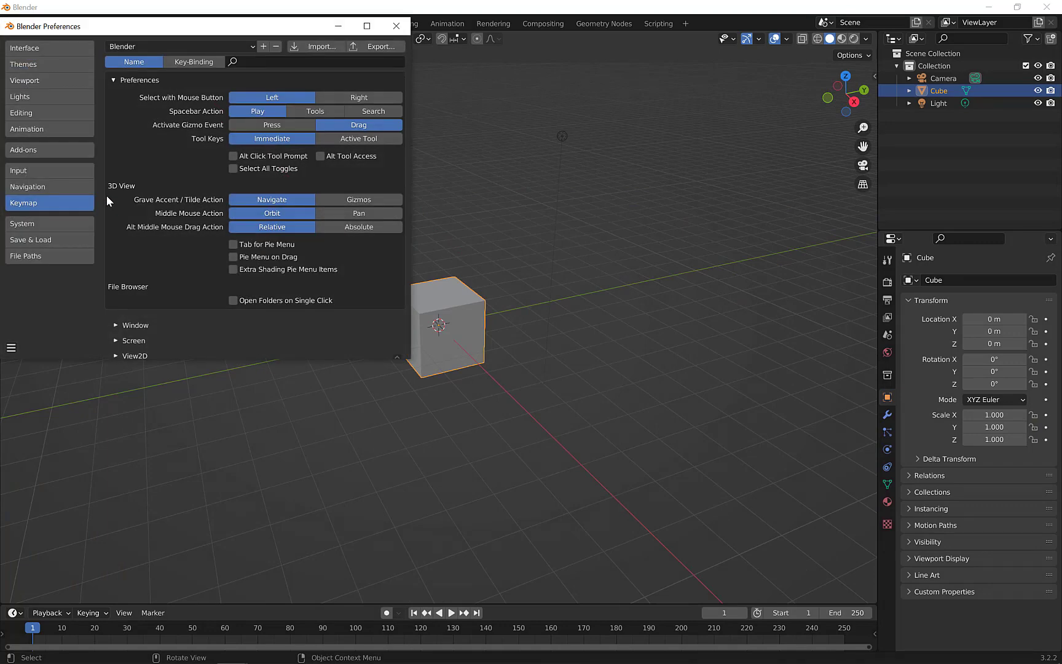
{"action": "left_click", "coordinate": [31, 155]}
{"action": "left_click_drag", "start_coordinate": [403, 362], "coordinate": [639, 549]}
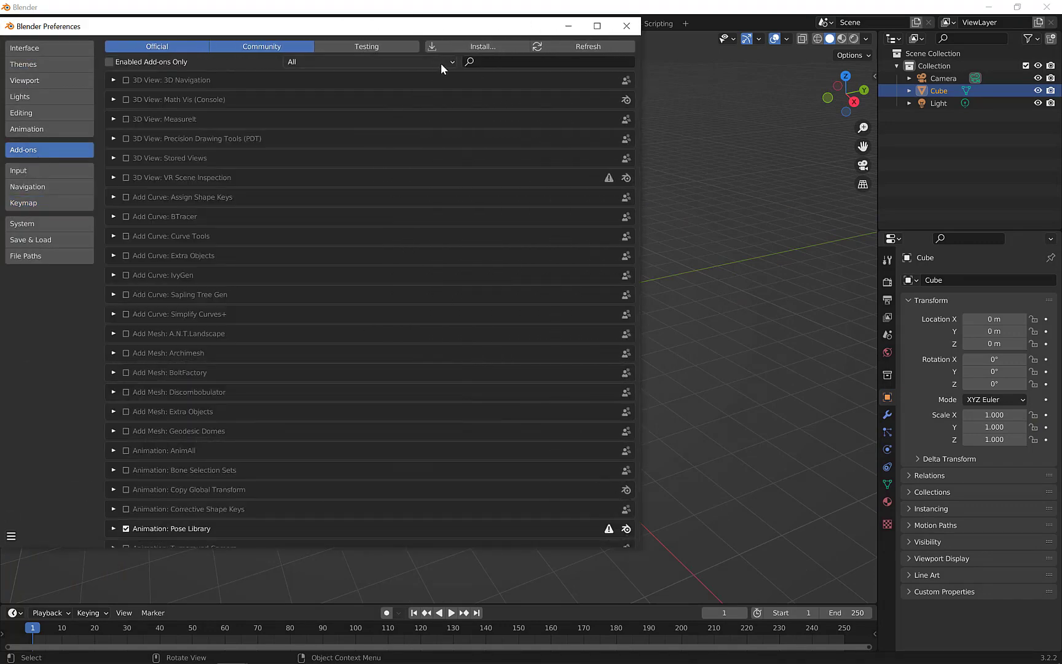
Step: Search the add-ons for "dream", enable Node: Dream Textures and expand its details
{"action": "left_click", "coordinate": [484, 62]}
{"action": "type", "text": "drea"}
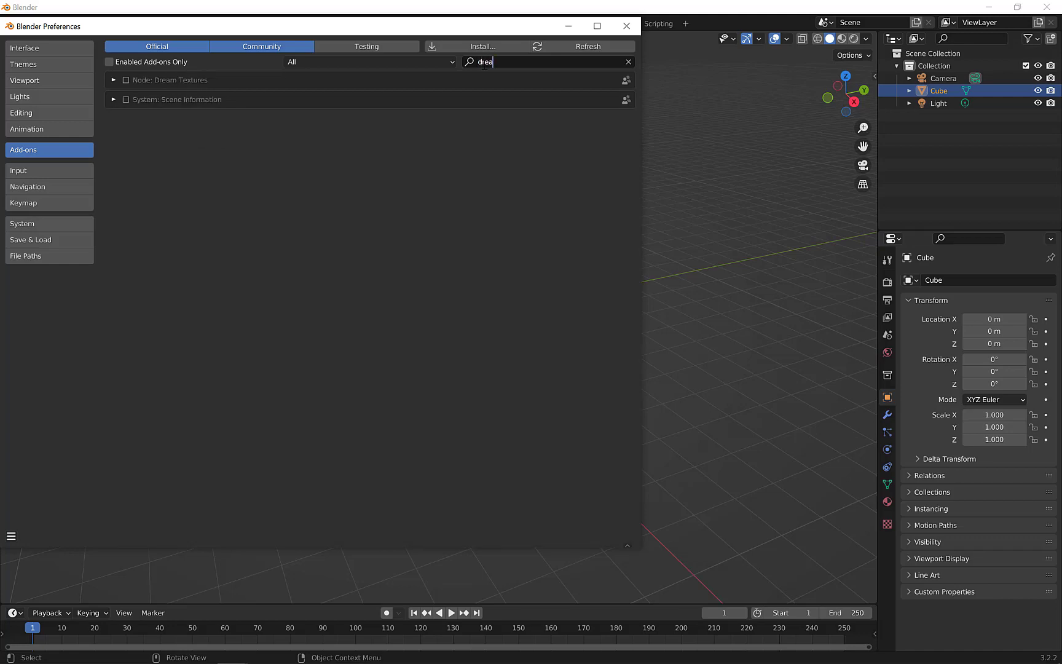
{"action": "type", "text": "m"}
{"action": "left_click", "coordinate": [126, 80]}
{"action": "left_click", "coordinate": [113, 81]}
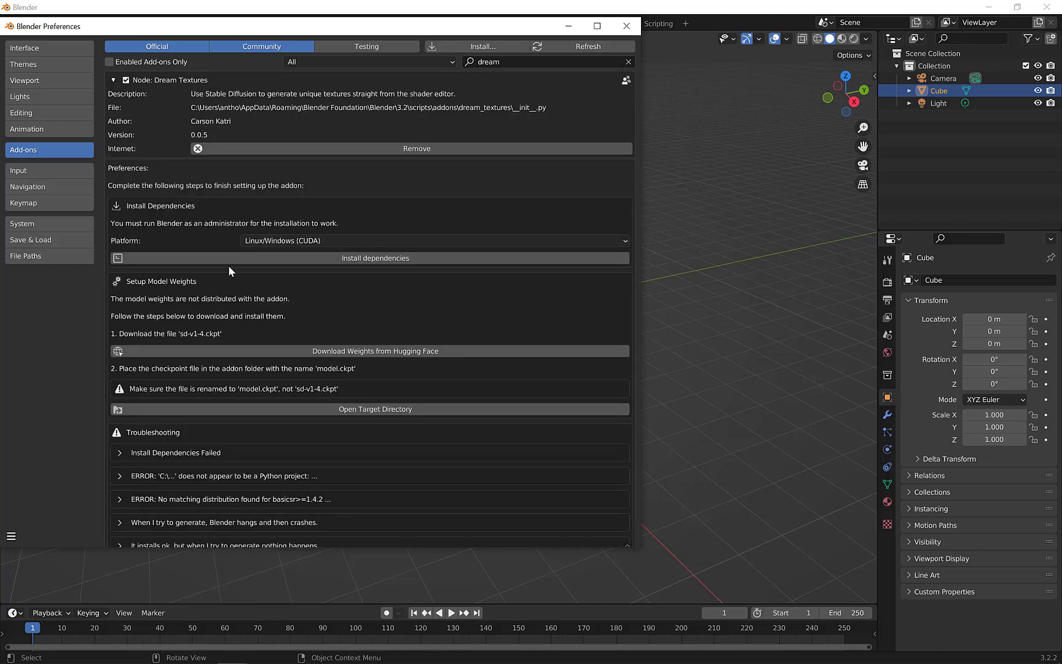
Step: Install the Dream Textures dependencies, move the console off the preferences and scroll back through the installation log
{"action": "left_click", "coordinate": [386, 268]}
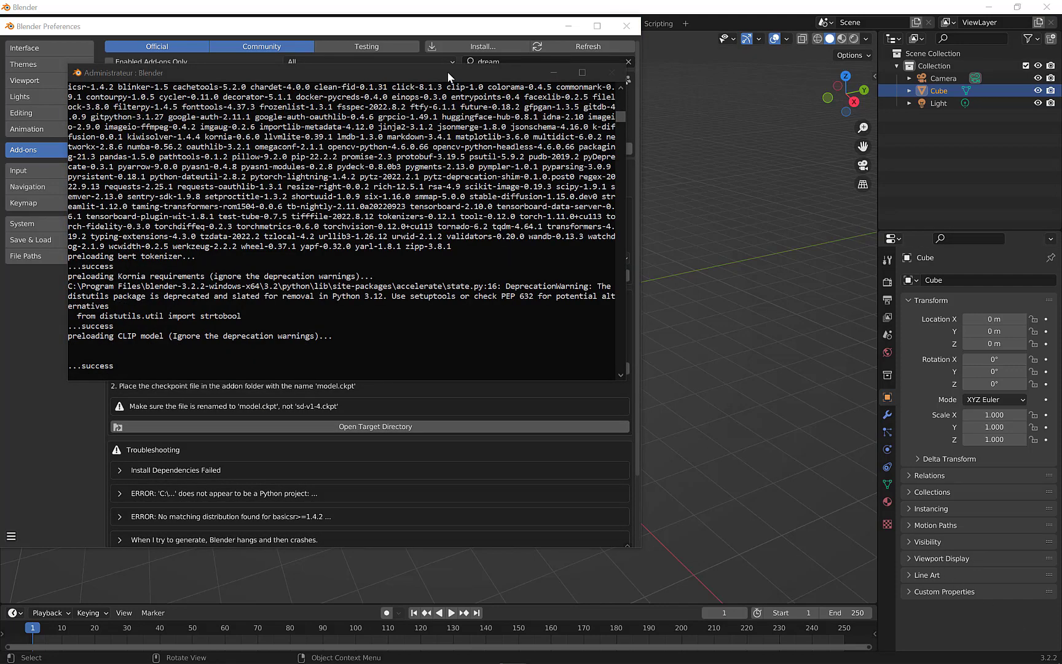
{"action": "left_click_drag", "start_coordinate": [443, 69], "coordinate": [783, 182]}
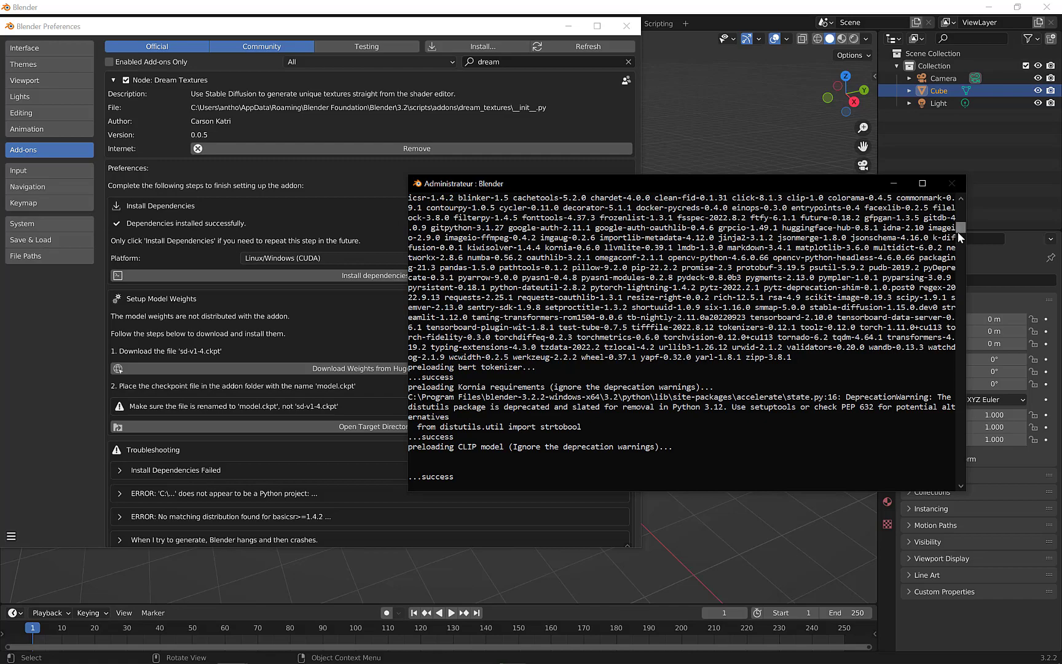
{"action": "left_click_drag", "start_coordinate": [960, 237], "coordinate": [961, 229]}
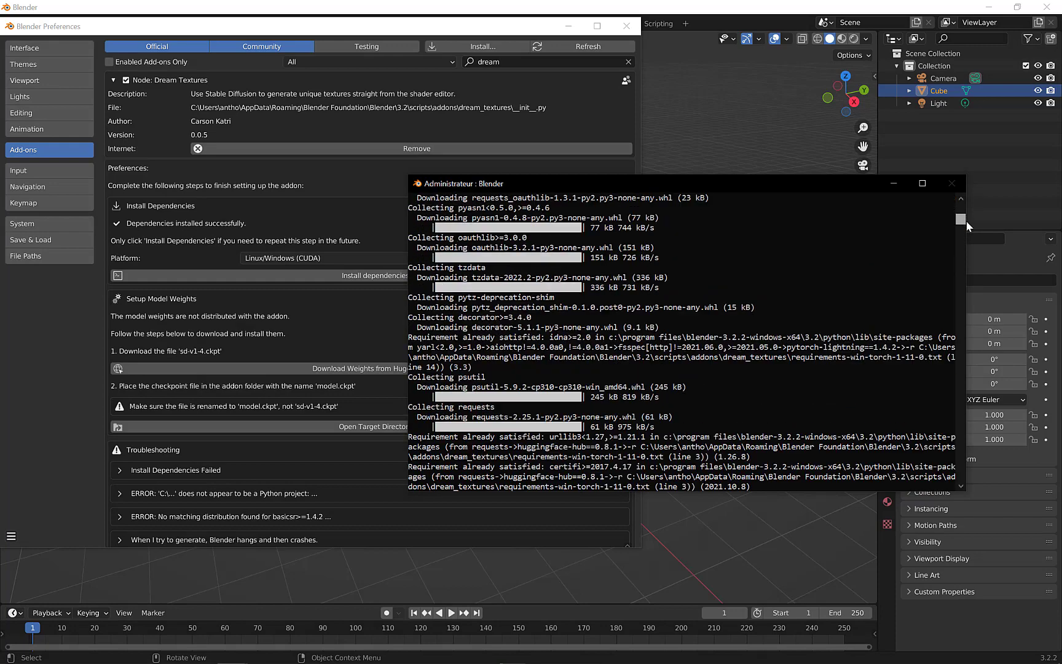
Step: Return to the add-on preferences, open the Hugging Face weights download page and read its access terms and sd-v1-4.ckpt section
{"action": "left_click_drag", "start_coordinate": [965, 220], "coordinate": [956, 318]}
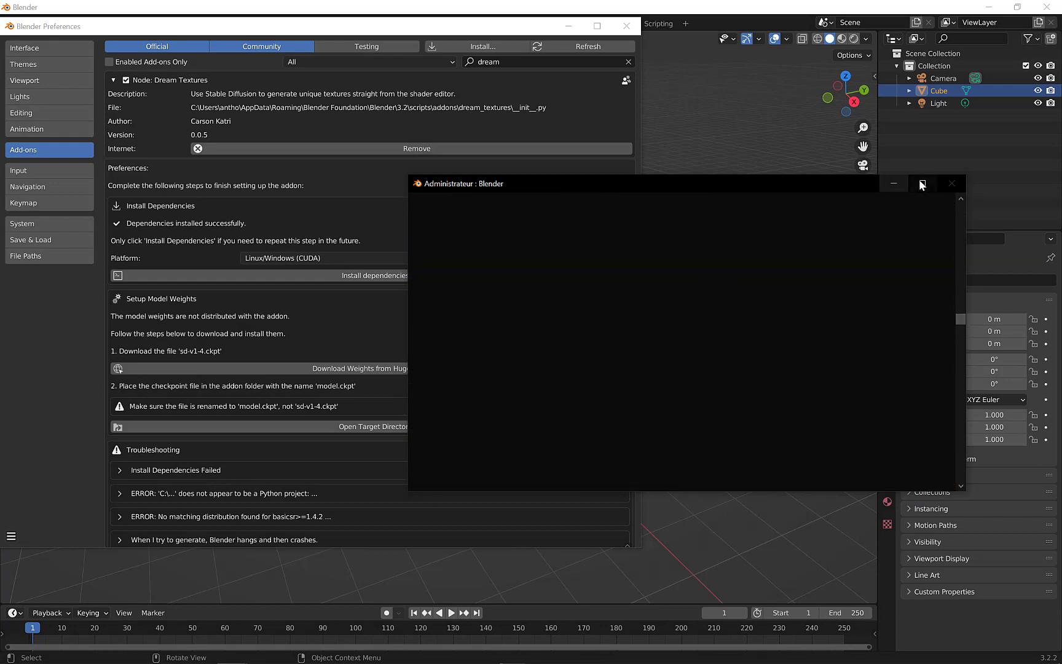
{"action": "left_click", "coordinate": [513, 31]}
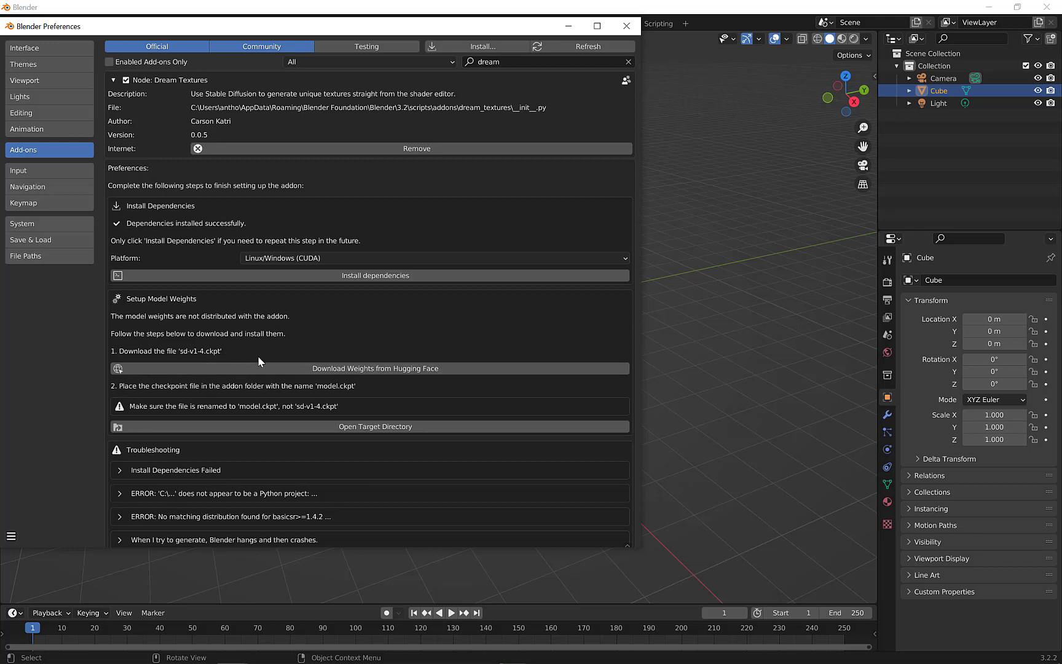
{"action": "left_click", "coordinate": [285, 368]}
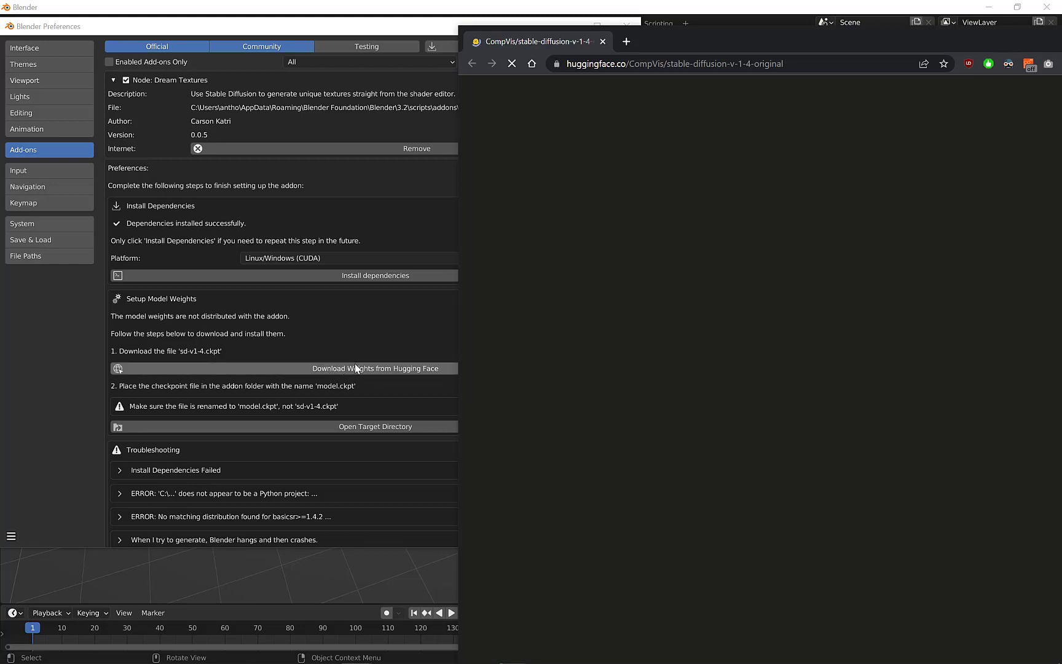
{"action": "left_click_drag", "start_coordinate": [717, 37], "coordinate": [517, 31]}
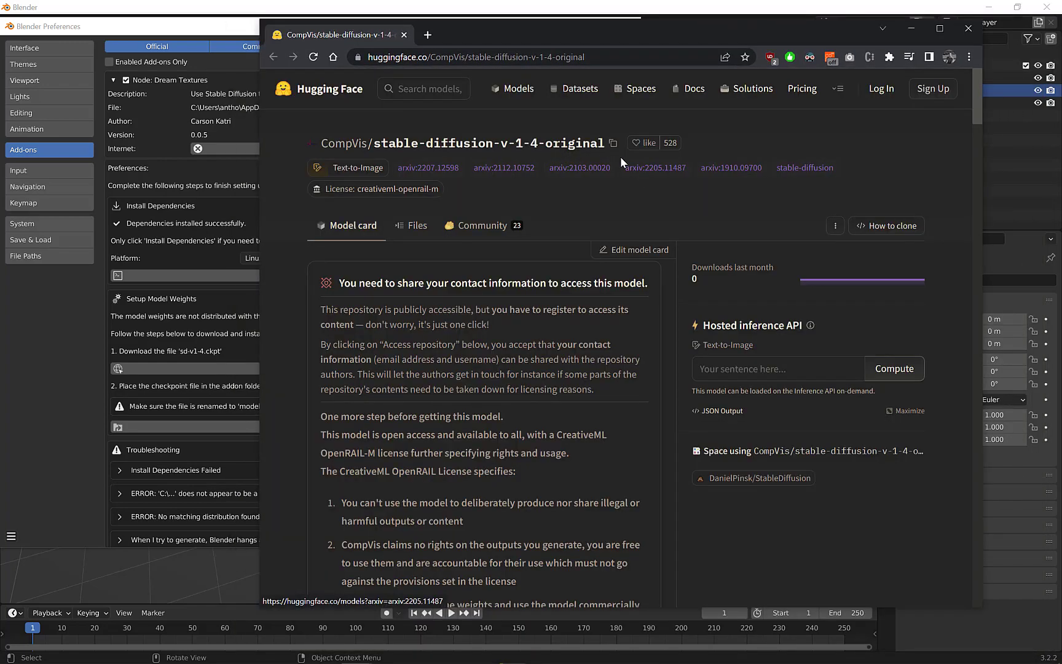
{"action": "scroll", "coordinate": [619, 156], "scroll_direction": "down", "scroll_amount": 5}
{"action": "scroll", "coordinate": [619, 156], "scroll_direction": "up", "scroll_amount": 5}
{"action": "scroll", "coordinate": [586, 176], "scroll_direction": "down", "scroll_amount": 5}
{"action": "scroll", "coordinate": [586, 176], "scroll_direction": "up", "scroll_amount": 3}
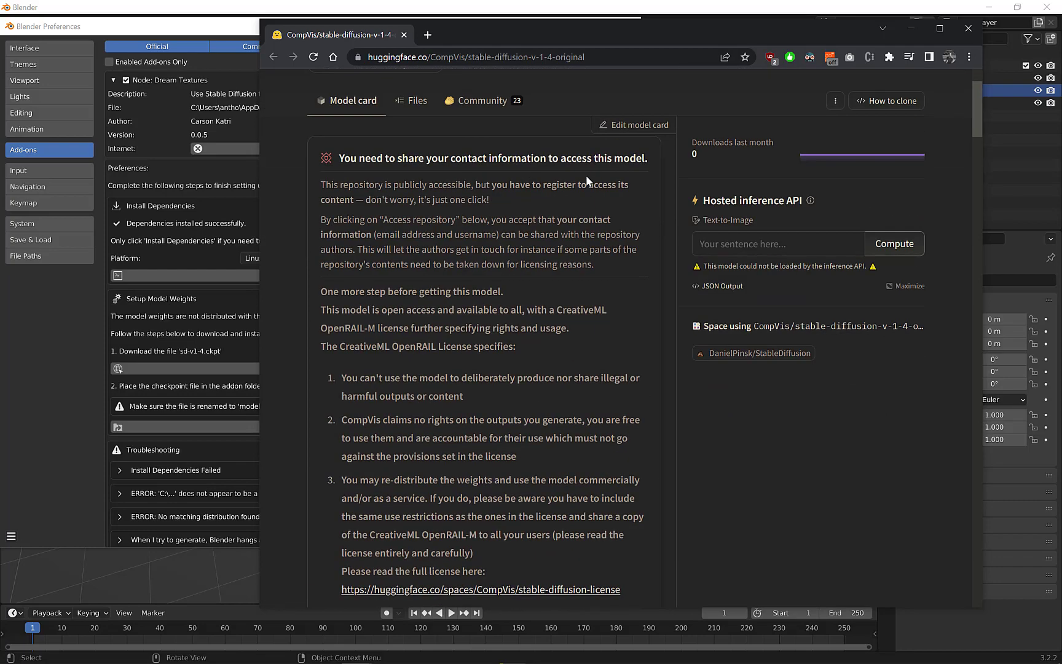
{"action": "scroll", "coordinate": [573, 180], "scroll_direction": "down", "scroll_amount": 9}
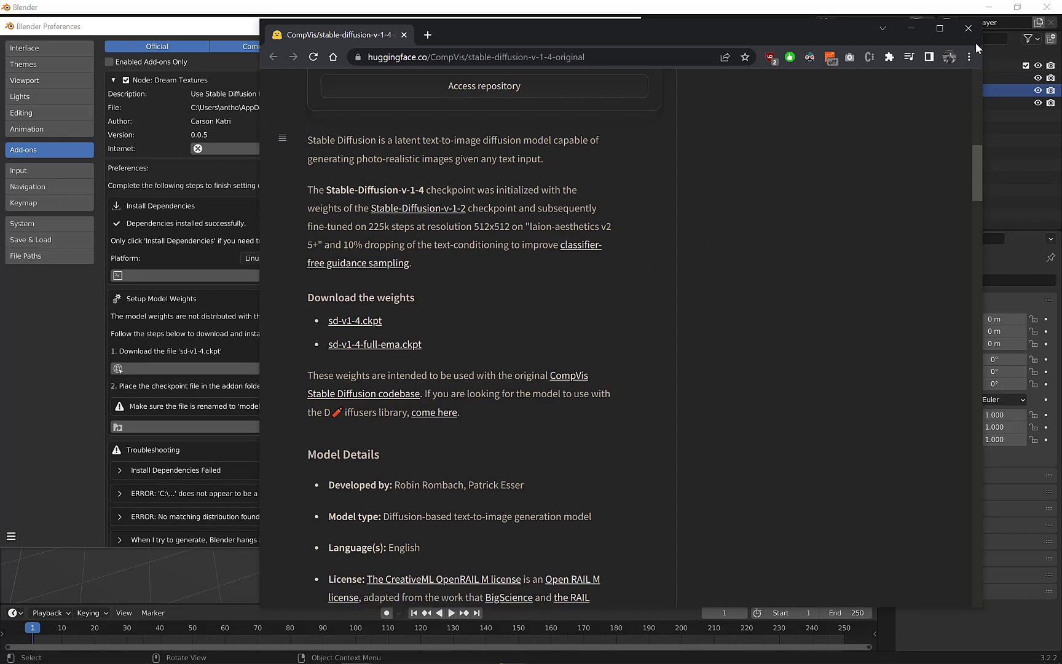
{"action": "left_click", "coordinate": [968, 29]}
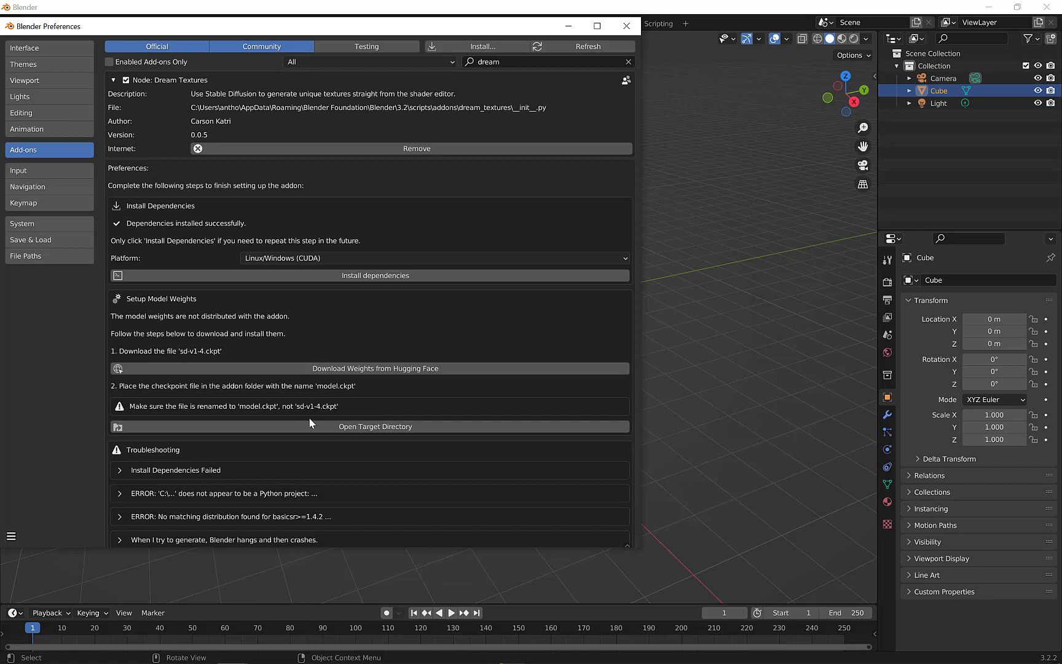
Step: Open the add-on's target directory for model weights, paste model.ckpt into the stable-diffusion-v1 folder and close it
{"action": "left_click", "coordinate": [377, 426]}
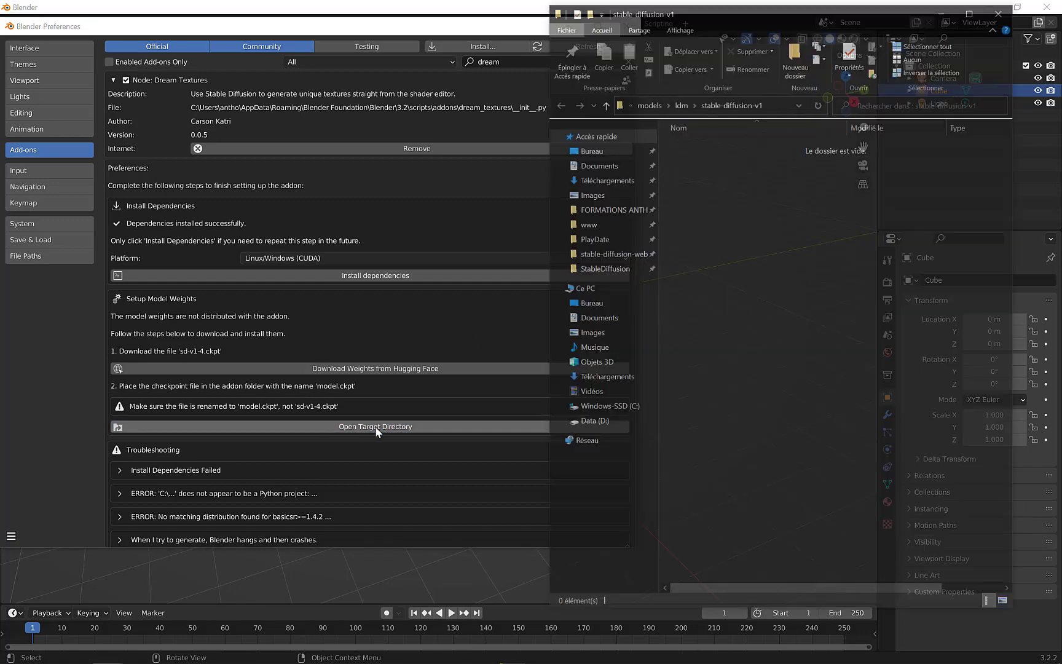
{"action": "left_click_drag", "start_coordinate": [853, 24], "coordinate": [848, 54]}
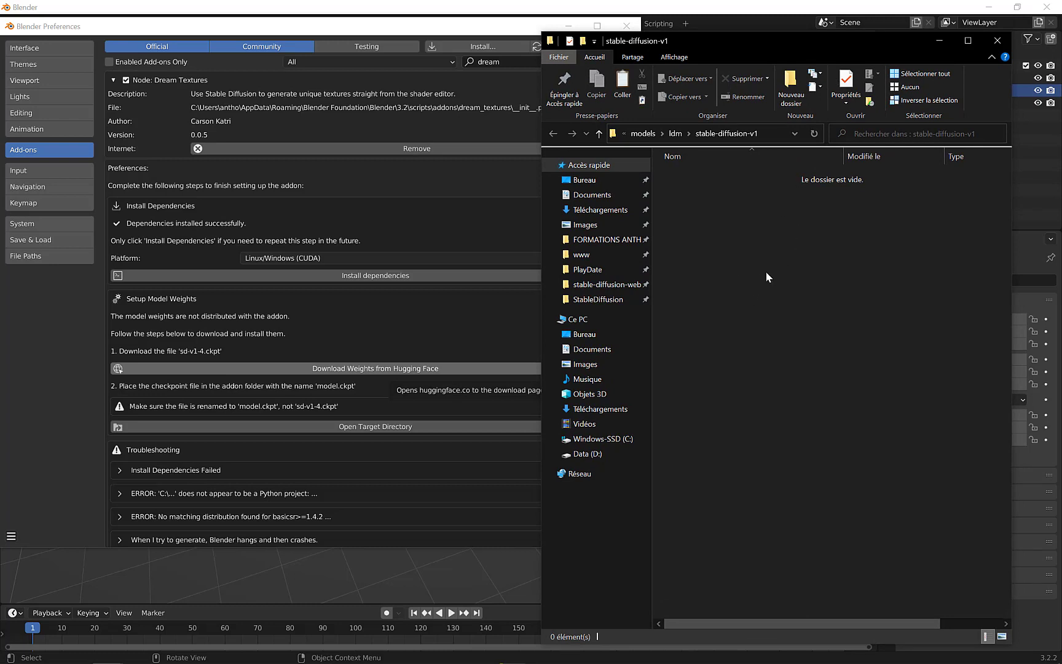
{"action": "key", "text": "ctrl+v"}
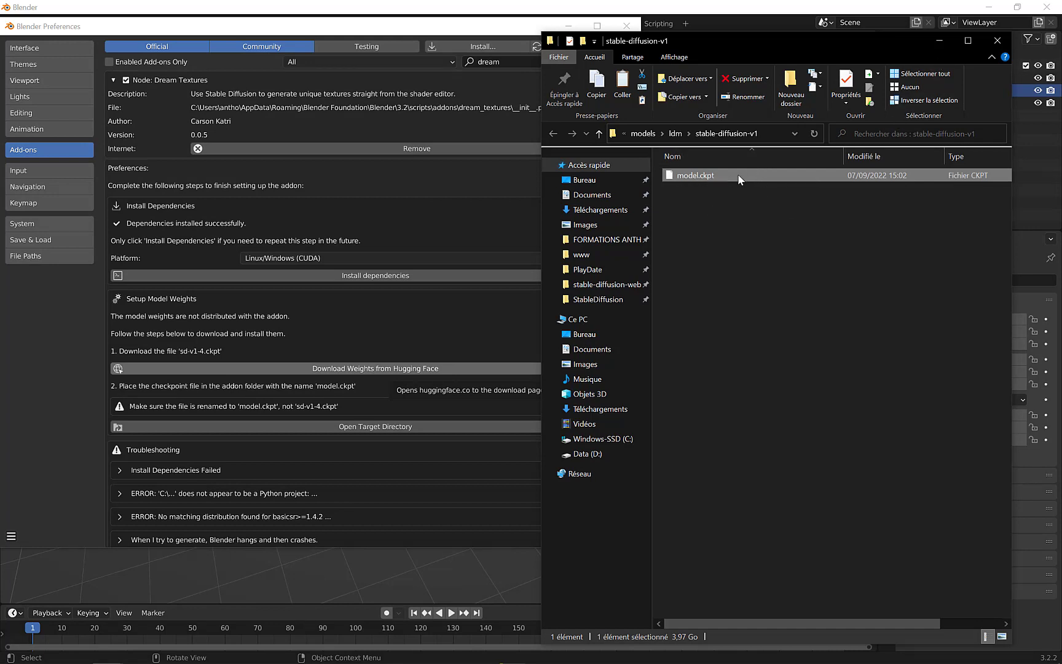
{"action": "left_click", "coordinate": [998, 41]}
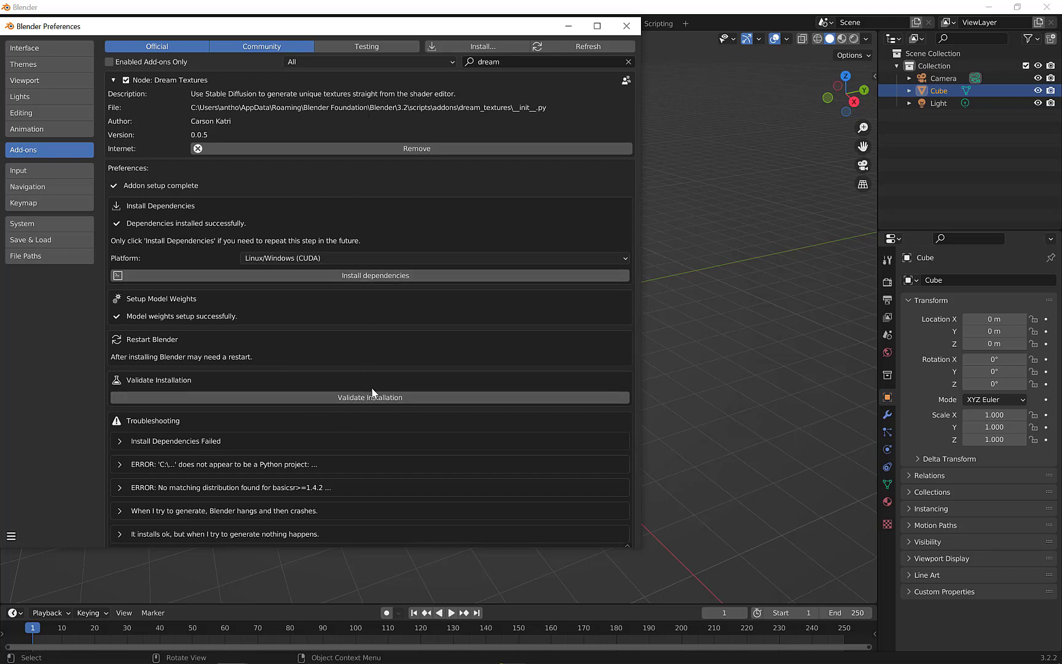
Step: Validate the Dream Textures installation and move the preferences window clear of the viewport's tools
{"action": "left_click", "coordinate": [397, 400]}
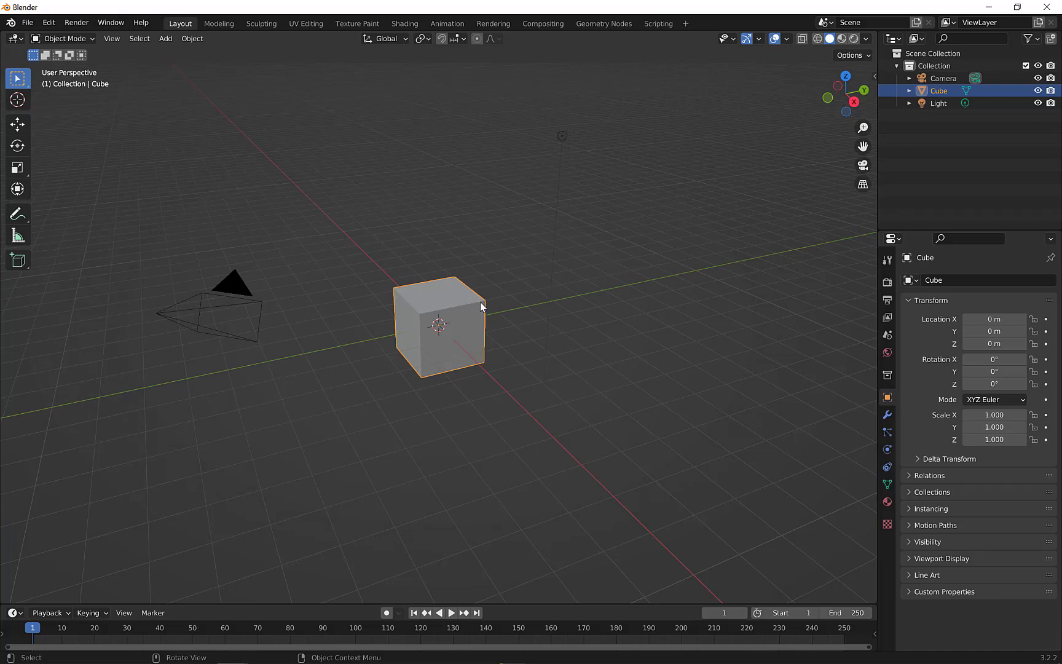
{"action": "key", "text": "alt+Tab"}
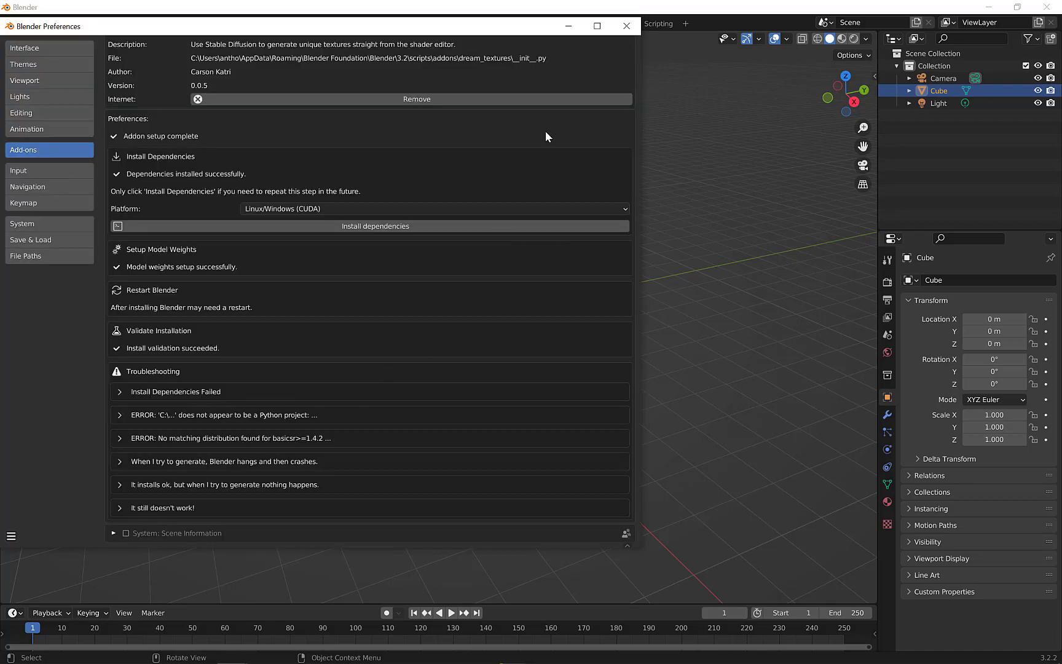
{"action": "left_click_drag", "start_coordinate": [178, 27], "coordinate": [227, 30]}
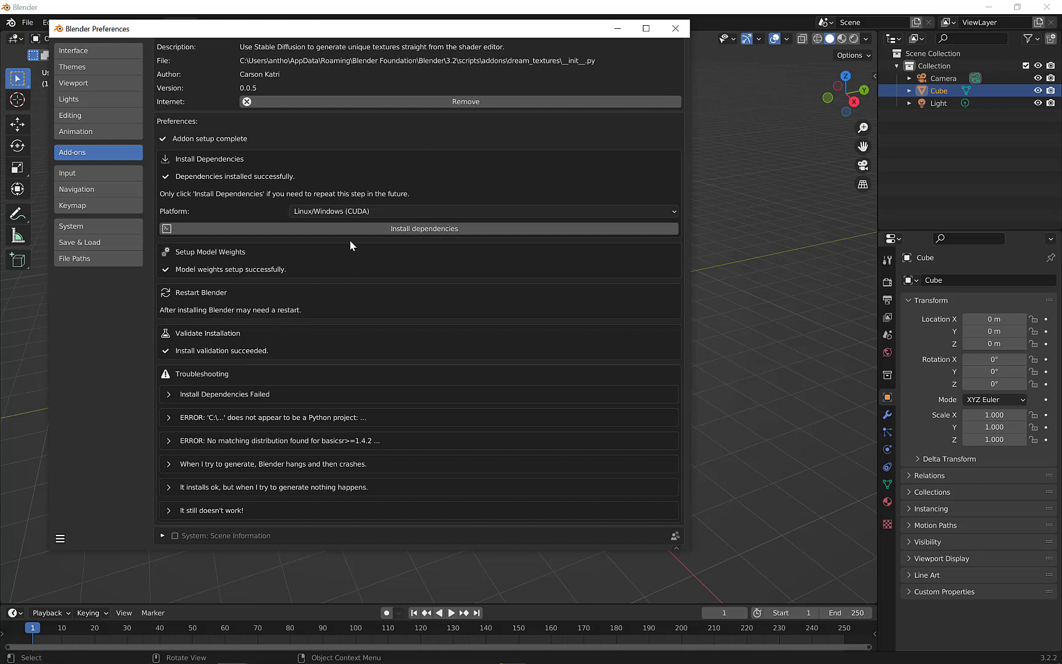
{"action": "scroll", "coordinate": [350, 245], "scroll_direction": "up", "scroll_amount": 2}
{"action": "scroll", "coordinate": [327, 244], "scroll_direction": "down", "scroll_amount": 2}
Step: Save the preferences and close their window
{"action": "left_click", "coordinate": [60, 538]}
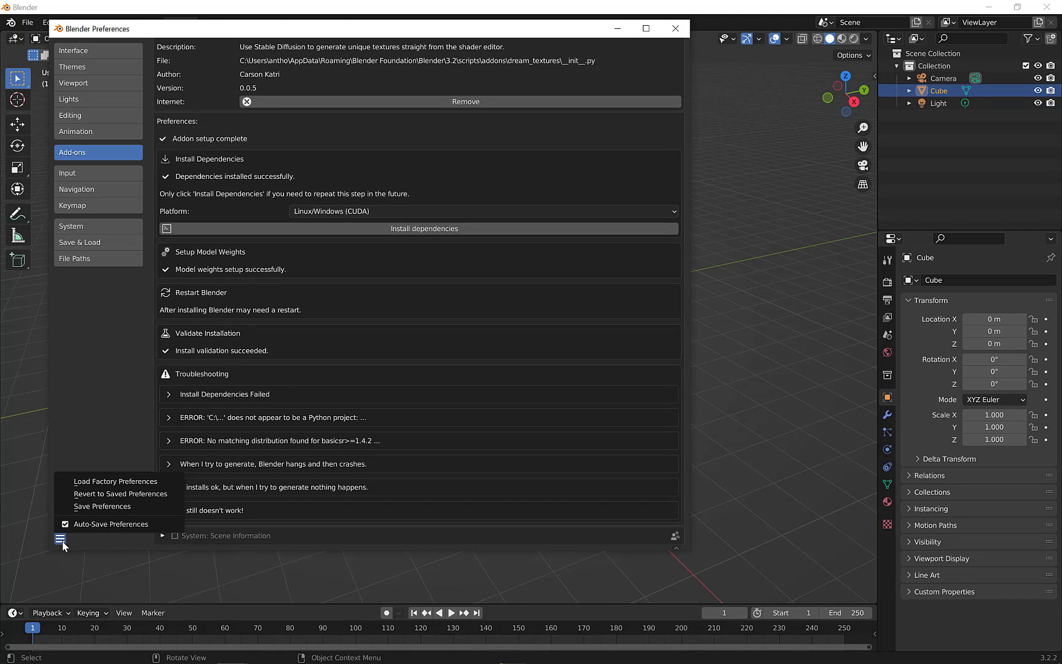
{"action": "left_click", "coordinate": [121, 506]}
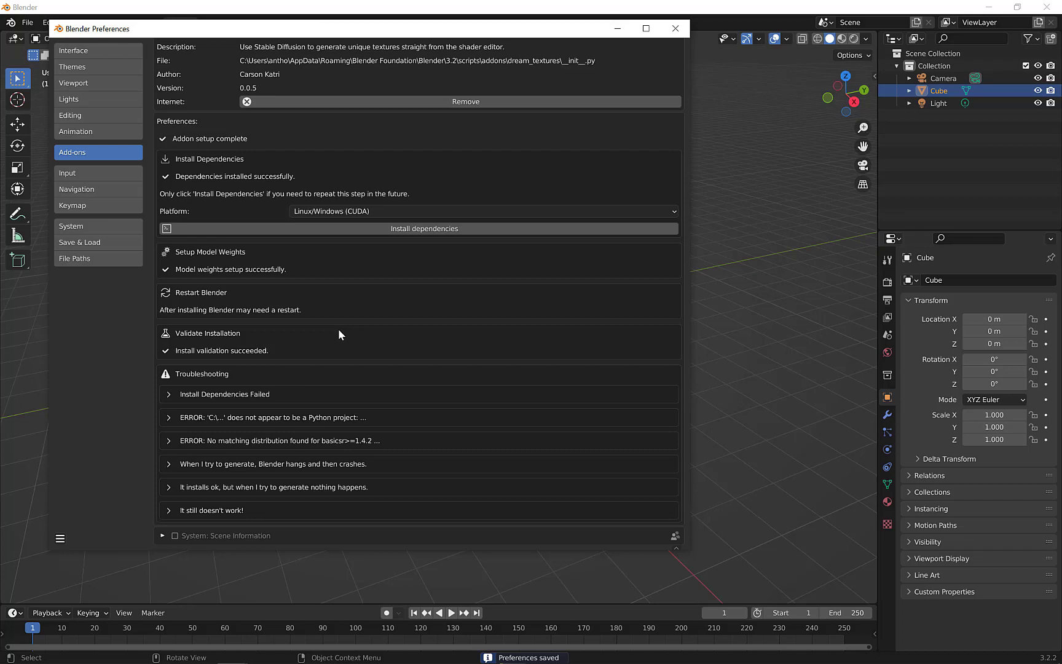
{"action": "scroll", "coordinate": [351, 325], "scroll_direction": "up", "scroll_amount": 3}
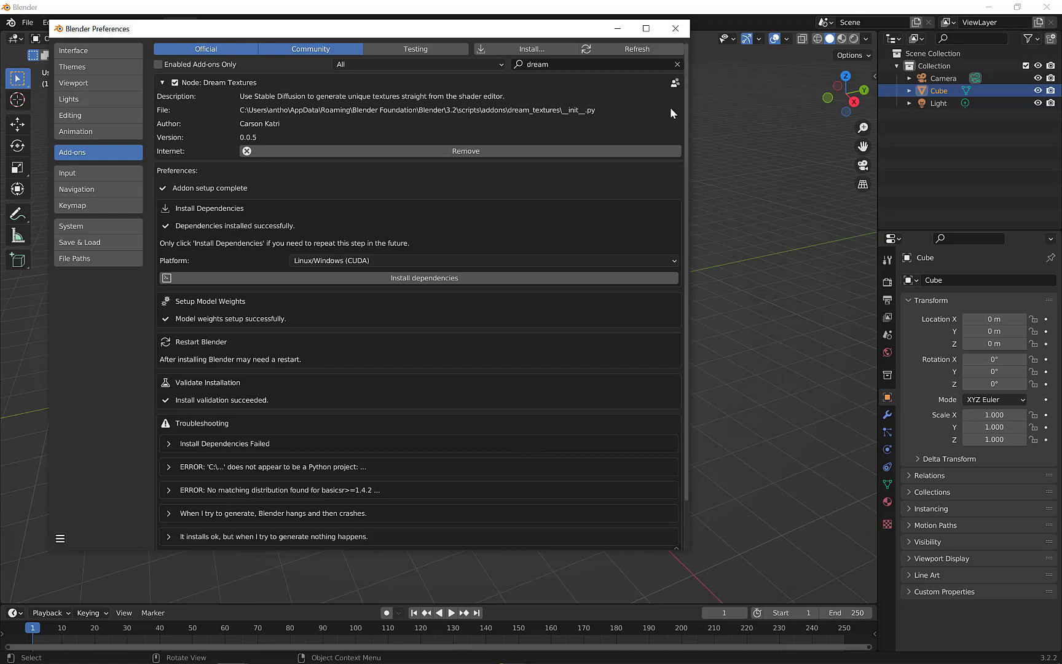
{"action": "left_click", "coordinate": [683, 29]}
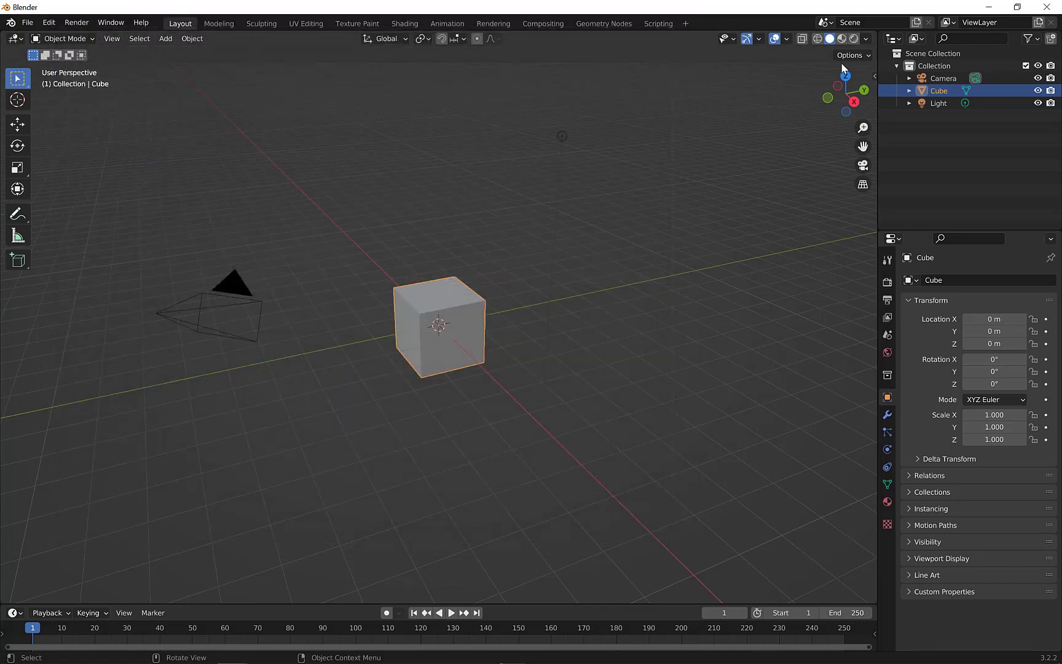
Step: Show the viewport sidebar, scale the cube uniformly to about 1.517 and stretch it along X to about 2.368
{"action": "left_click", "coordinate": [874, 75]}
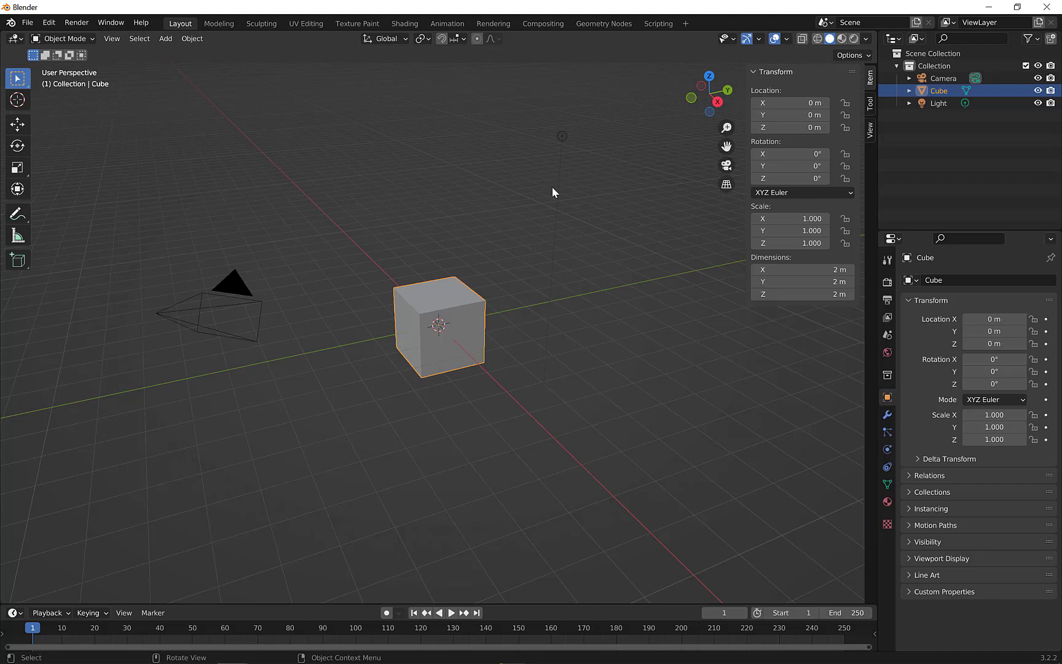
{"action": "middle_click_drag", "start_coordinate": [428, 242], "coordinate": [456, 306]}
{"action": "key", "text": "s"}
{"action": "left_click", "coordinate": [515, 306]}
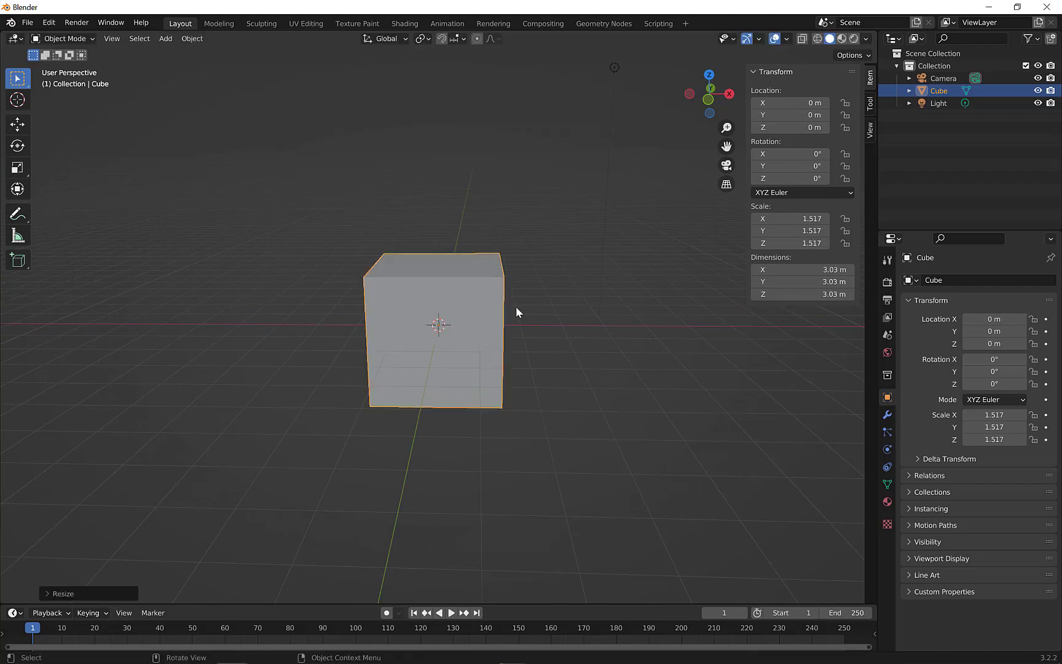
{"action": "key", "text": "s"}
{"action": "key", "text": "x"}
{"action": "left_click", "coordinate": [561, 307]}
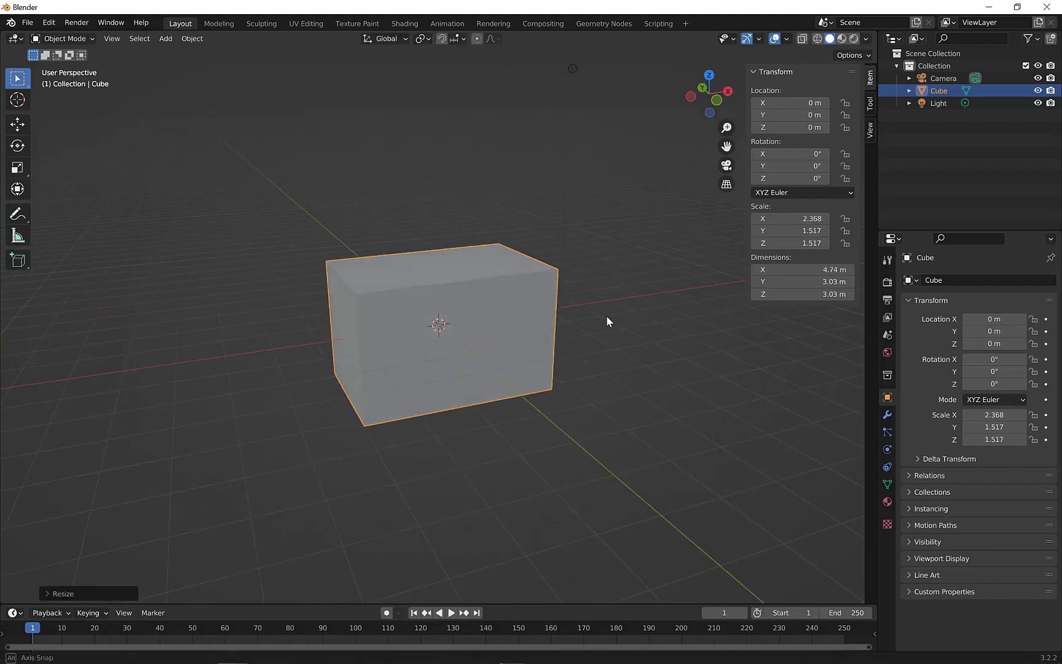
{"action": "middle_click_drag", "start_coordinate": [606, 315], "coordinate": [493, 291]}
{"action": "key", "text": "shift+a"}
{"action": "mouse_move", "coordinate": [493, 291]}
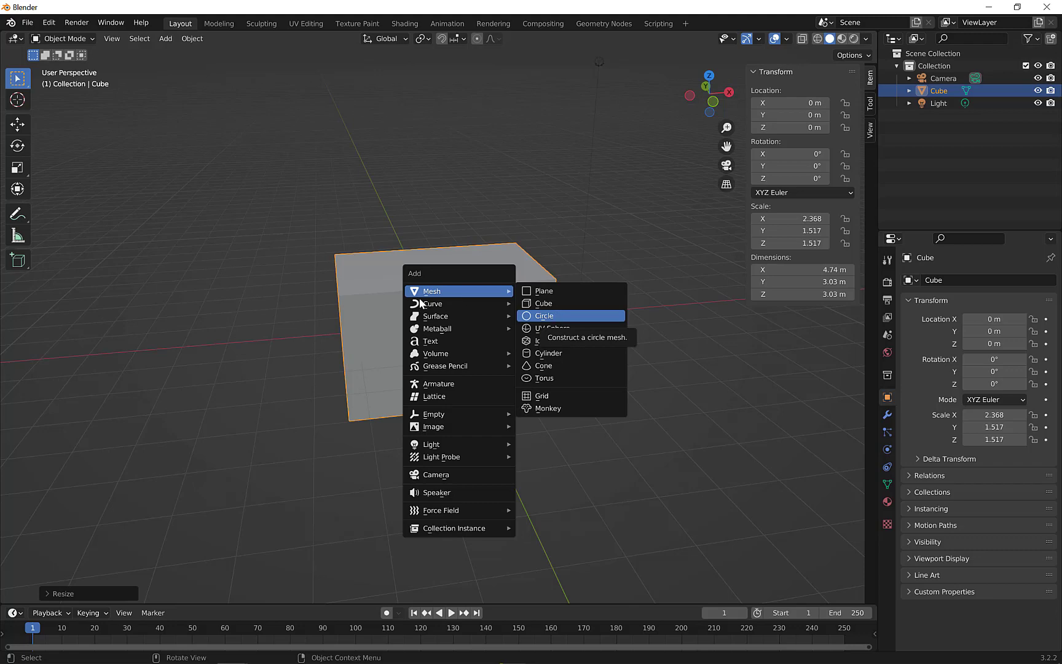
Step: Enter Edit Mode on the box and add a centred loop cut running lengthwise along the X axis
{"action": "middle_click_drag", "start_coordinate": [369, 299], "coordinate": [459, 293]}
{"action": "key", "text": "Tab"}
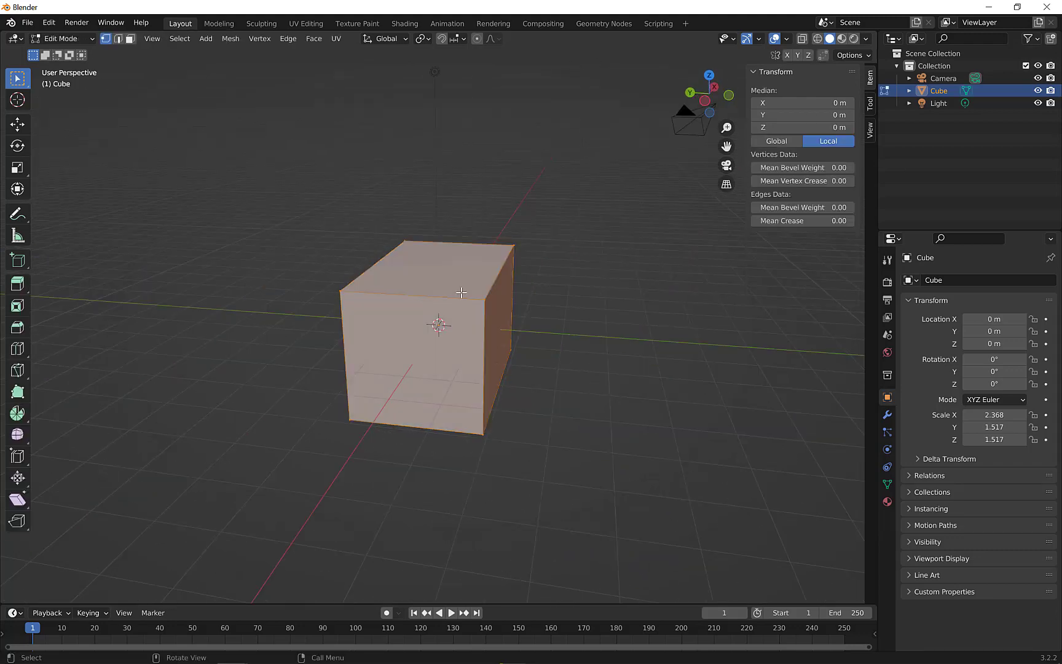
{"action": "key", "text": "ctrl+r"}
{"action": "left_click", "coordinate": [442, 293]}
{"action": "right_click", "coordinate": [442, 292]}
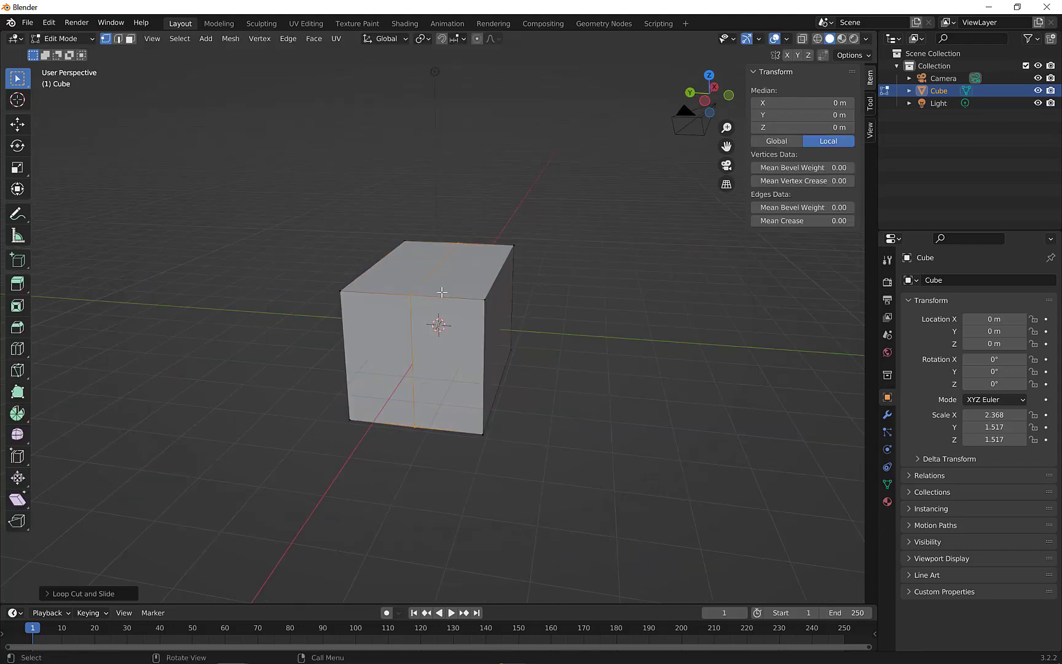
Step: Raise the box's central top edge along Z into a gable roof about 5 m high overall and return to Object Mode
{"action": "middle_click_drag", "start_coordinate": [454, 300], "coordinate": [424, 278]}
{"action": "left_click", "coordinate": [440, 278]}
{"action": "key", "text": "g"}
{"action": "key", "text": "z"}
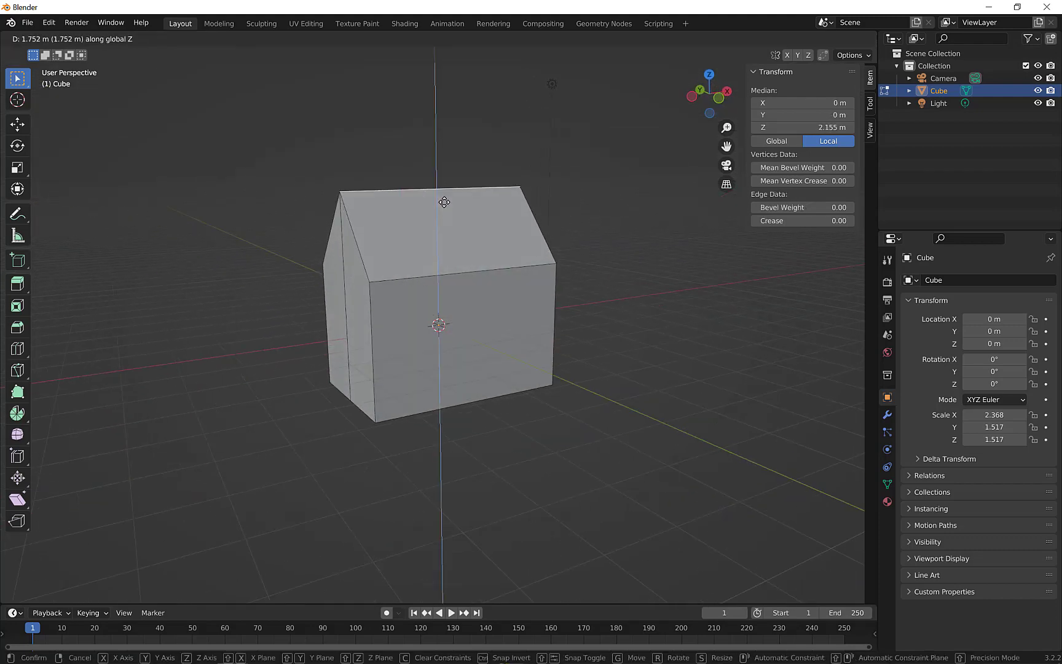
{"action": "left_click", "coordinate": [443, 188]}
{"action": "middle_click_drag", "start_coordinate": [443, 188], "coordinate": [411, 257]}
{"action": "key", "text": "Tab"}
Step: Add a plane as the ground and scale it up to about 16.9 m square
{"action": "key", "text": "shift+a"}
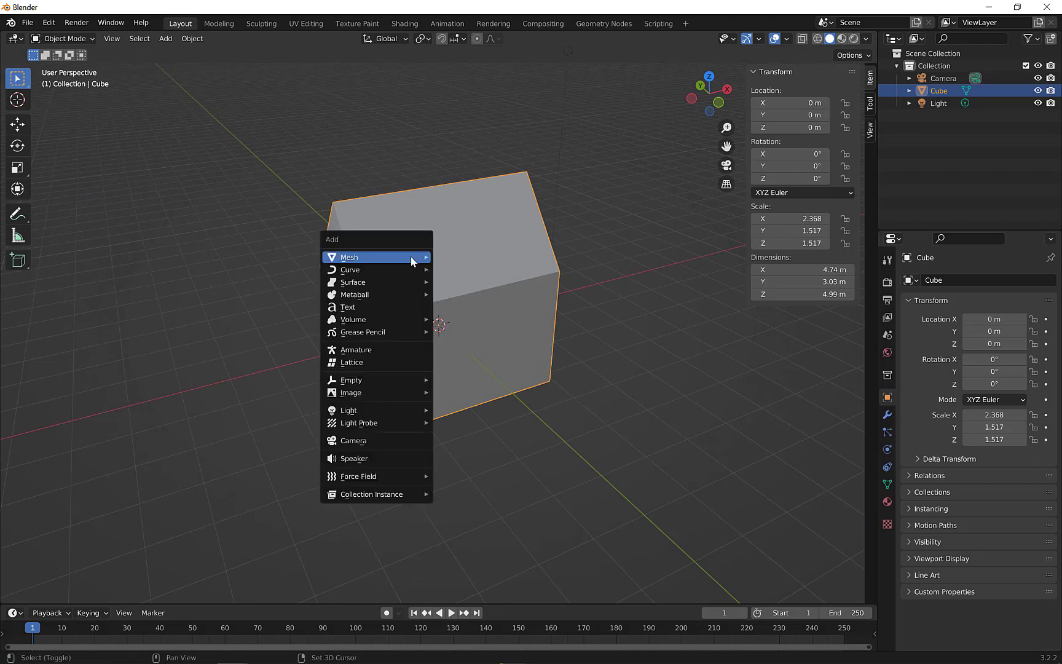
{"action": "mouse_move", "coordinate": [412, 261]}
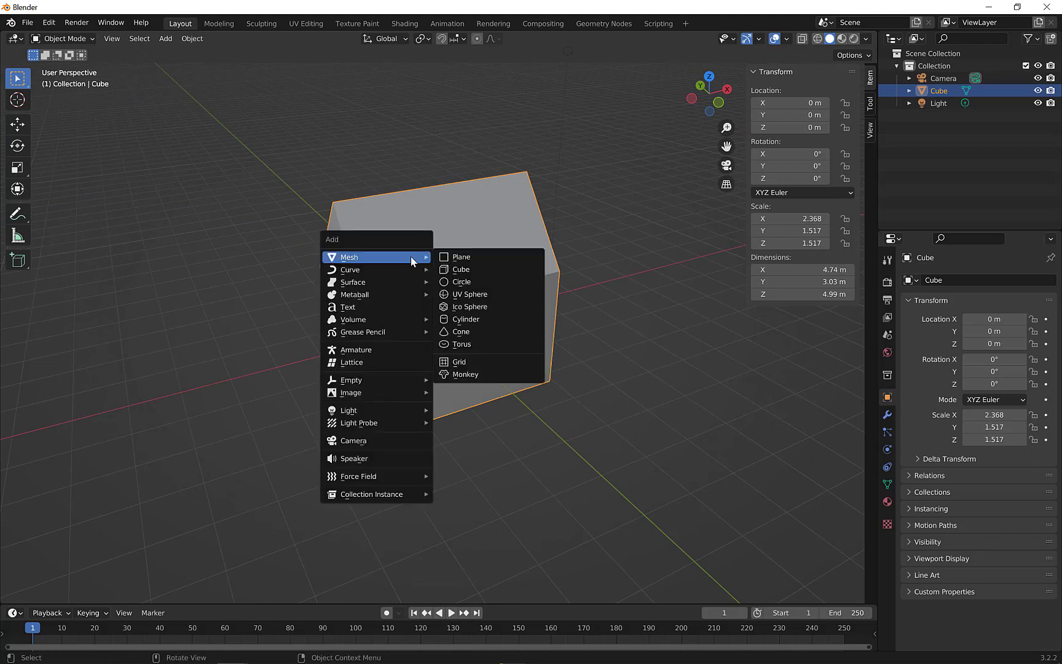
{"action": "left_click", "coordinate": [486, 259]}
{"action": "key", "text": "s"}
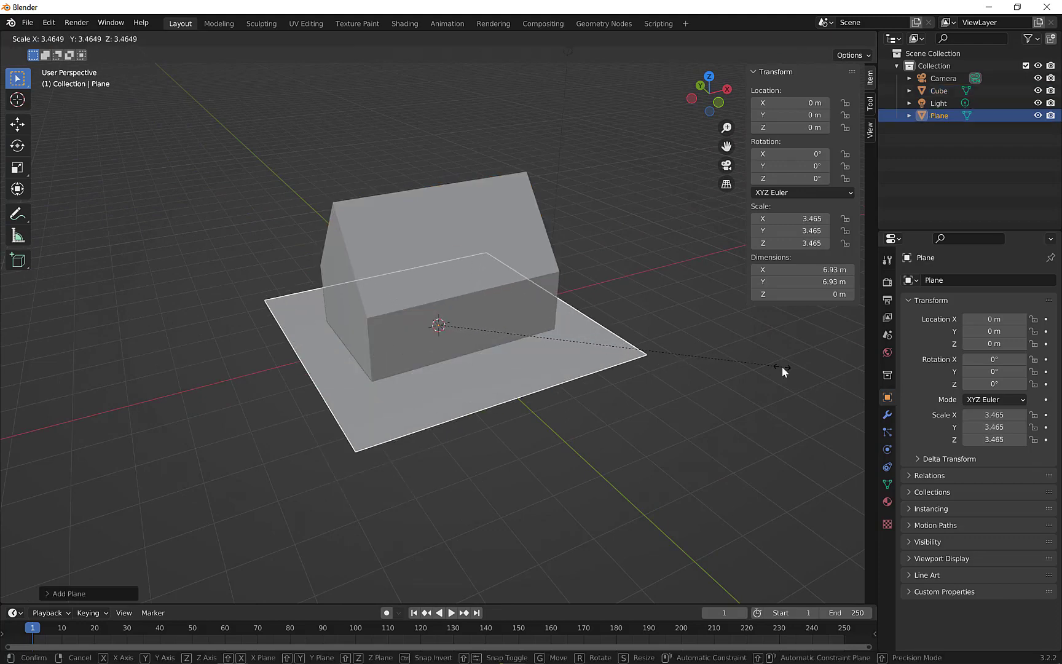
{"action": "left_click", "coordinate": [782, 366]}
{"action": "key", "text": "s"}
{"action": "left_click", "coordinate": [701, 374]}
Step: Move the ground plane down along Z to about -1.48 m, at the base of the house
{"action": "key", "text": "g"}
{"action": "key", "text": "z"}
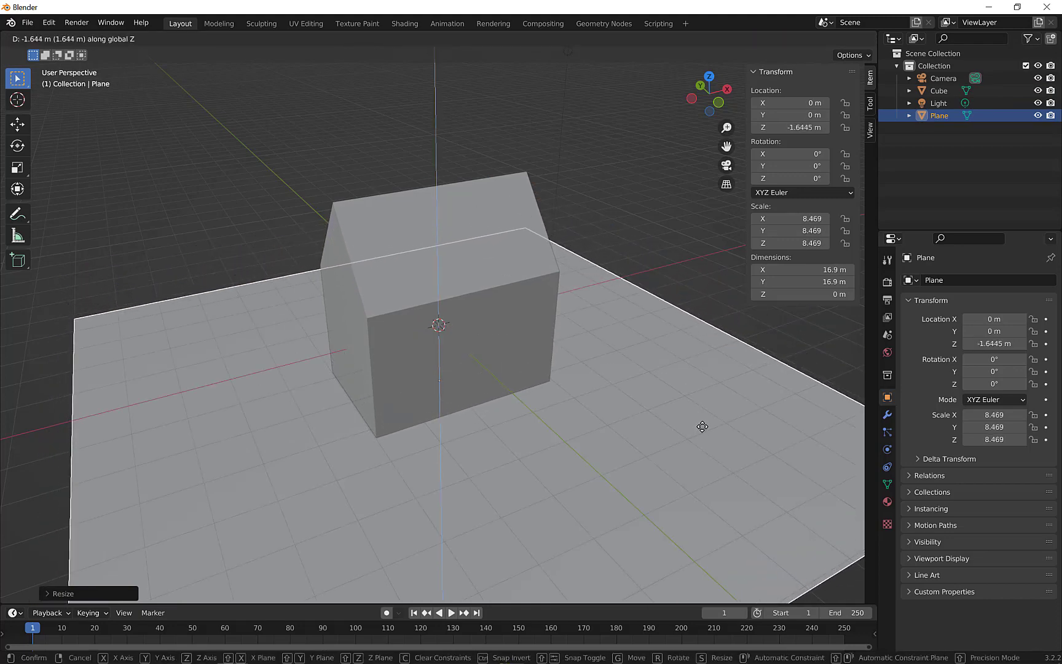
{"action": "left_click", "coordinate": [700, 425]}
{"action": "middle_click_drag", "start_coordinate": [646, 404], "coordinate": [568, 413]}
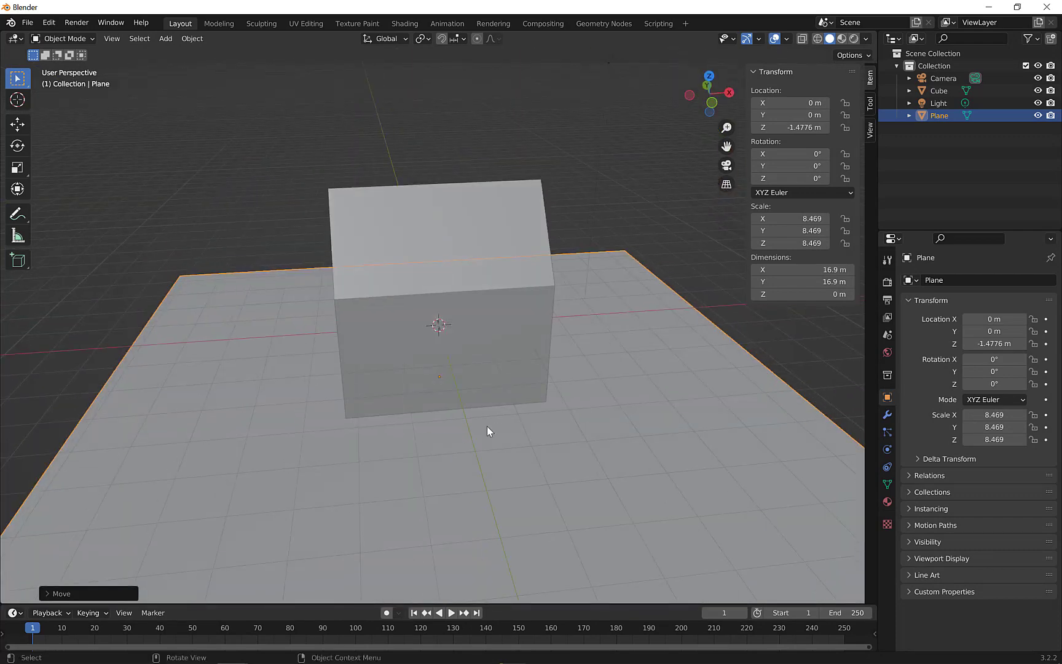
Step: Add a cylinder, stretch it along Z and shrink it to about 1.37 m in diameter and 3.43 m tall
{"action": "middle_click_drag", "start_coordinate": [486, 426], "coordinate": [431, 273]}
{"action": "left_click", "coordinate": [389, 320]}
{"action": "key", "text": "shift+a"}
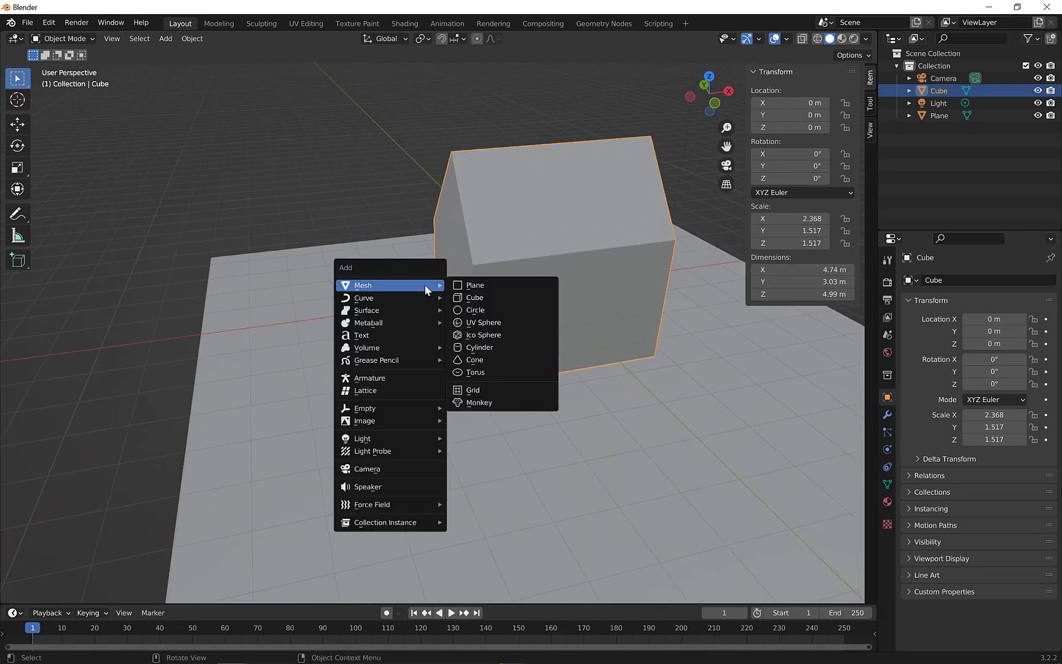
{"action": "left_click", "coordinate": [490, 345]}
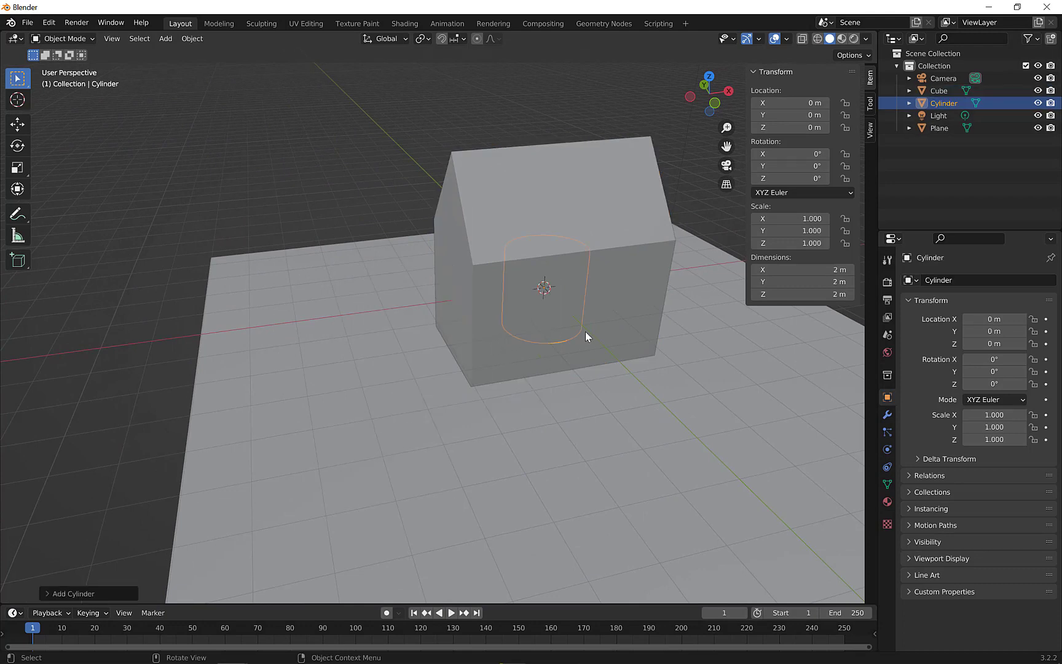
{"action": "key", "text": "s"}
{"action": "key", "text": "z"}
{"action": "left_click", "coordinate": [690, 323]}
{"action": "key", "text": "s"}
{"action": "left_click", "coordinate": [641, 319]}
Step: Place the cylinder beside the house by moving it along Y to about 2.86 m and along X to about -5.57 m
{"action": "key", "text": "g"}
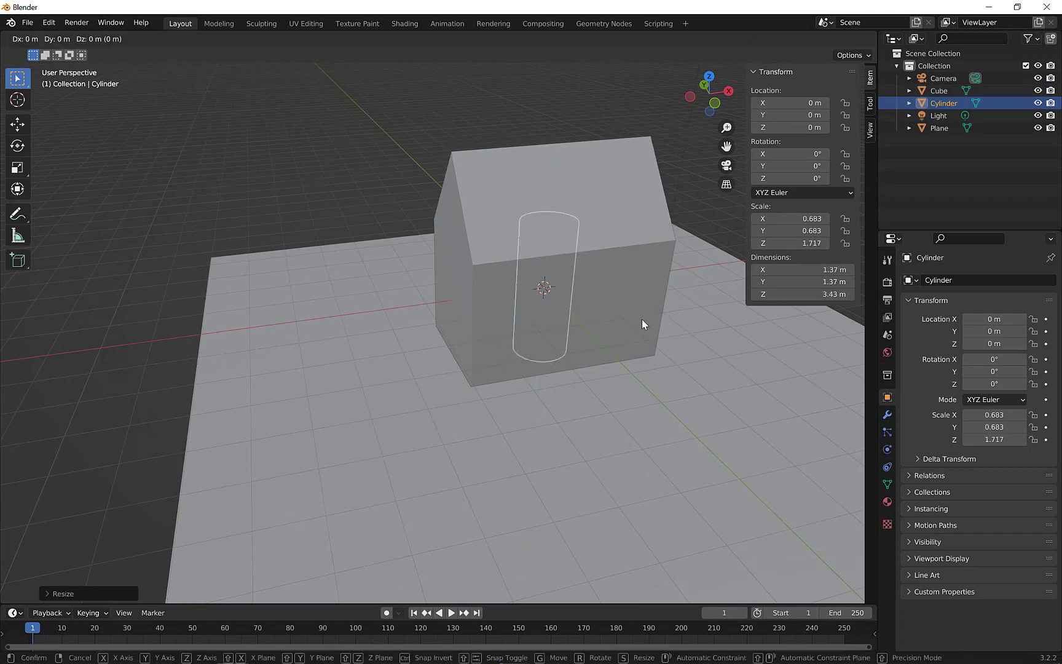
{"action": "key", "text": "y"}
{"action": "left_click", "coordinate": [568, 313]}
{"action": "key", "text": "g"}
{"action": "key", "text": "x"}
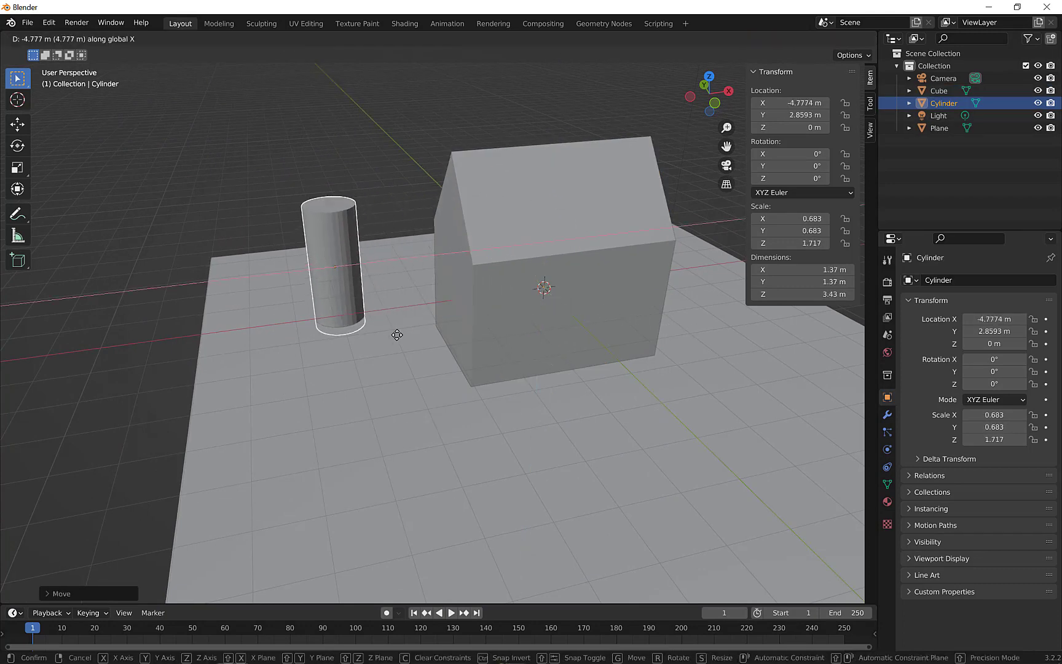
{"action": "left_click", "coordinate": [362, 336]}
{"action": "mouse_move", "coordinate": [362, 337]}
{"action": "middle_mouse_down"}
{"action": "mouse_move", "coordinate": [417, 309]}
{"action": "mouse_move", "coordinate": [371, 334]}
{"action": "middle_mouse_up"}
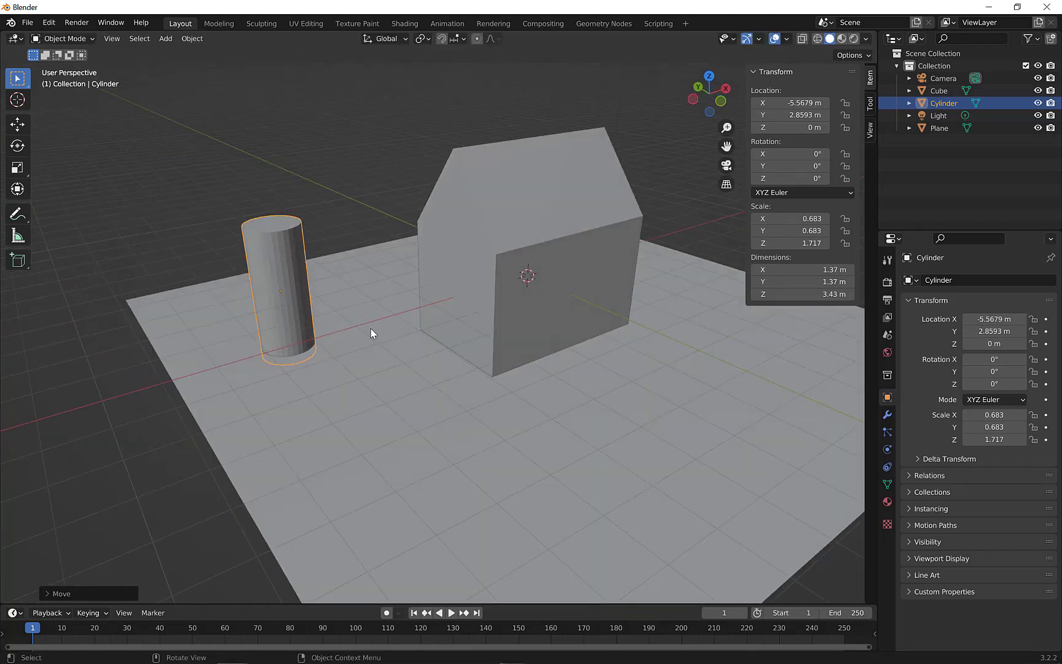
Step: Add an ico sphere and place it centred over the cylinder, at about X -5.55 m and Y 2.86 m
{"action": "key", "text": "shift+a"}
{"action": "mouse_move", "coordinate": [370, 328]}
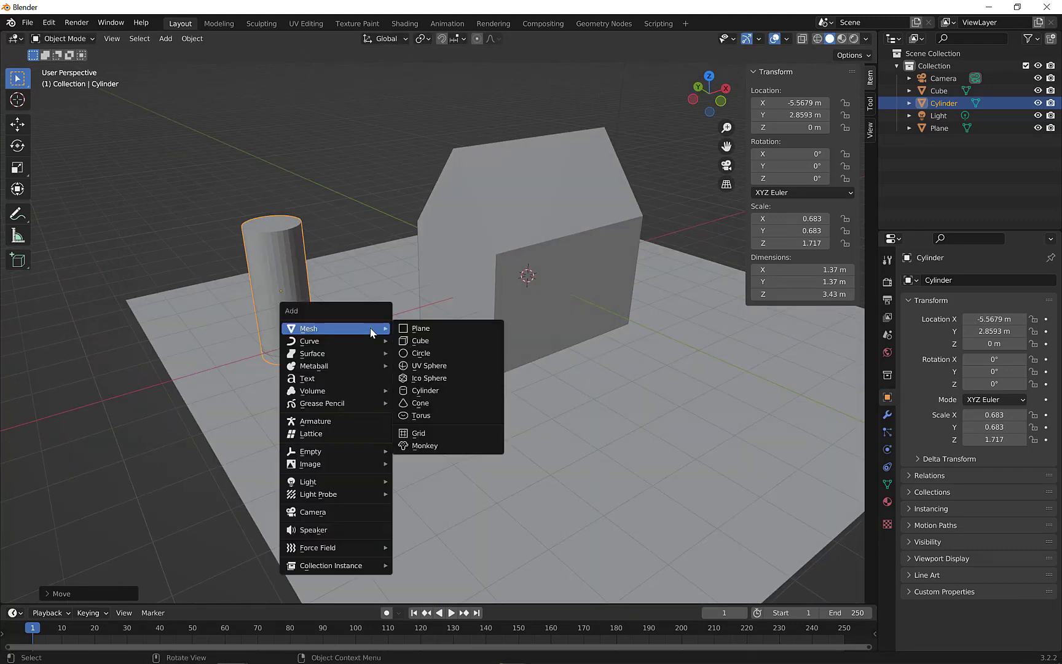
{"action": "left_click", "coordinate": [432, 378]}
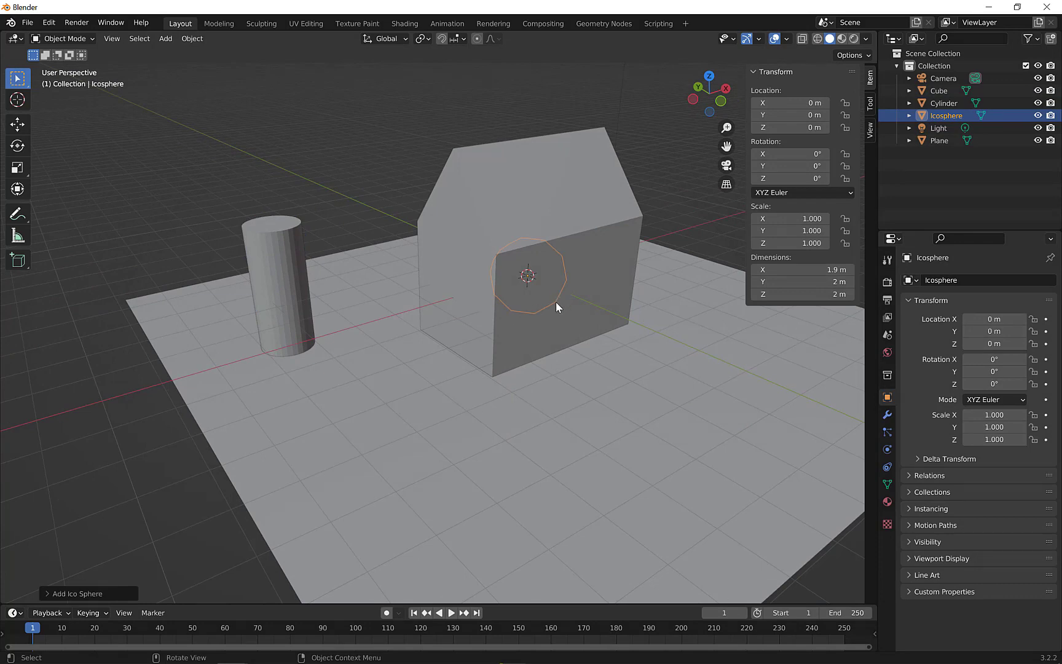
{"action": "key", "text": "KP_7"}
{"action": "key", "text": "g"}
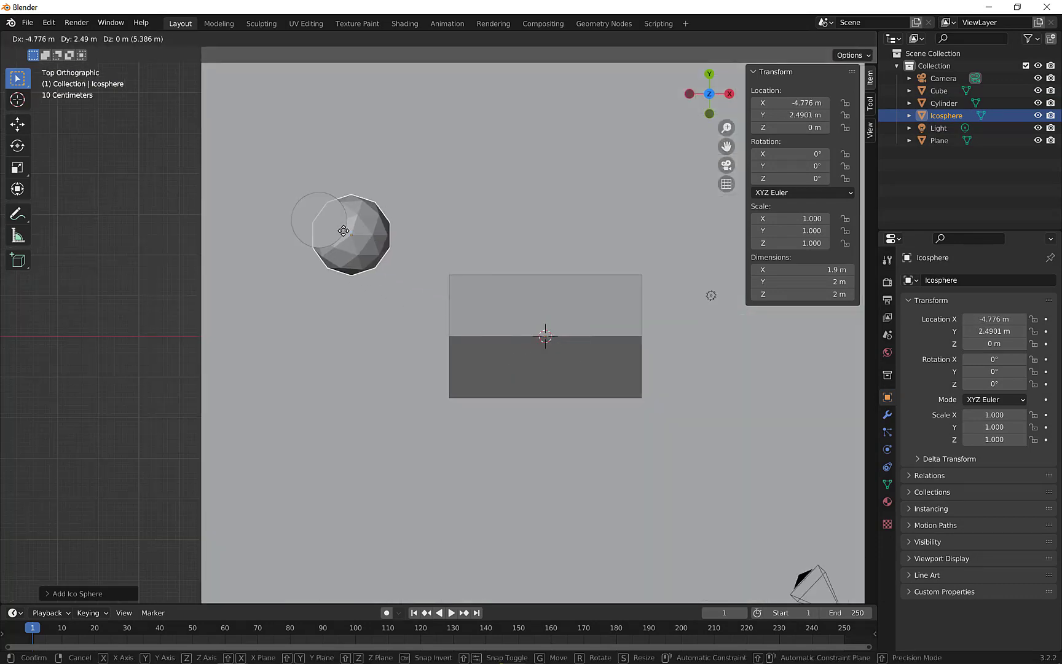
{"action": "left_click", "coordinate": [311, 215]}
Step: Enlarge the ico sphere and stretch it along Z to about 2.72 × 2.86 × 3.91 m
{"action": "key", "text": "s"}
{"action": "left_click", "coordinate": [376, 244]}
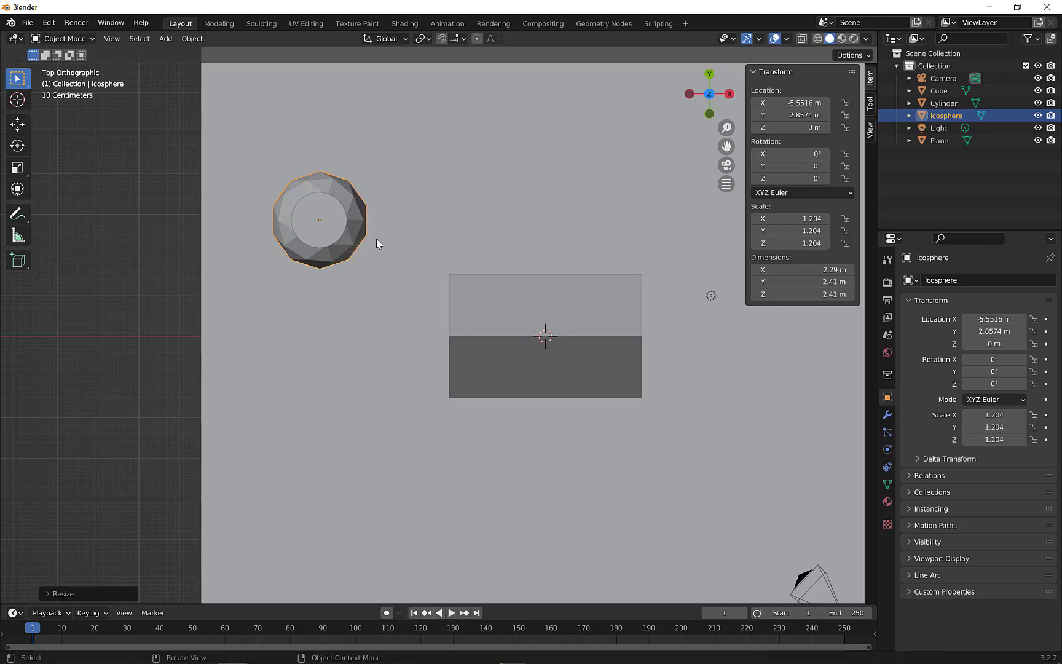
{"action": "key", "text": "KP_1"}
{"action": "key", "text": "s"}
{"action": "key", "text": "z"}
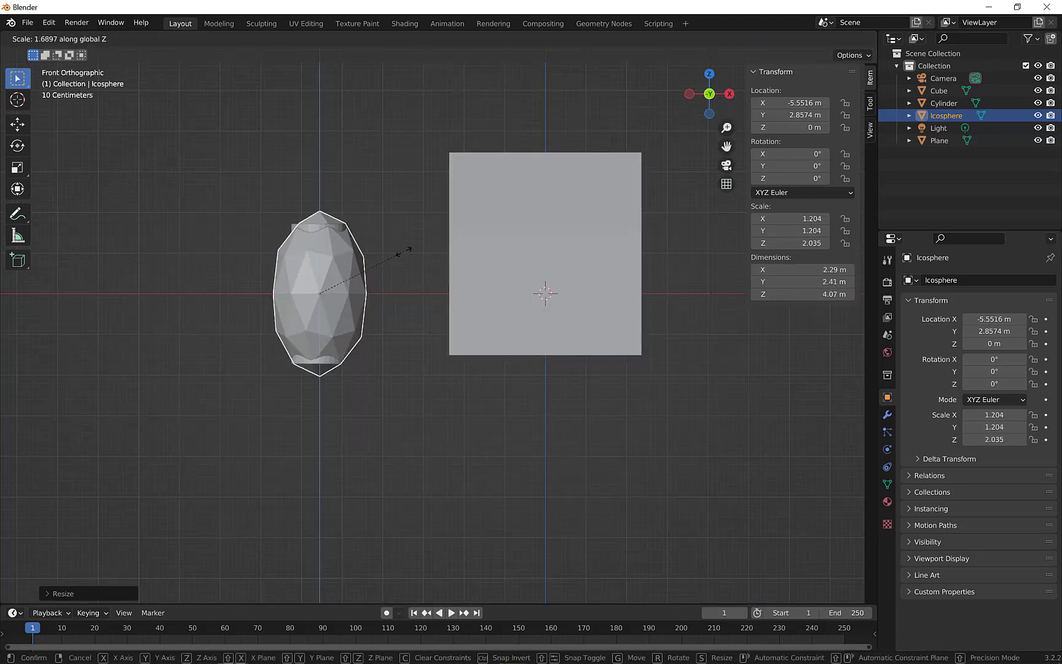
{"action": "left_click", "coordinate": [396, 251]}
{"action": "key", "text": "s"}
{"action": "left_click", "coordinate": [416, 252]}
{"action": "key", "text": "s"}
{"action": "key", "text": "z"}
{"action": "left_click", "coordinate": [399, 252]}
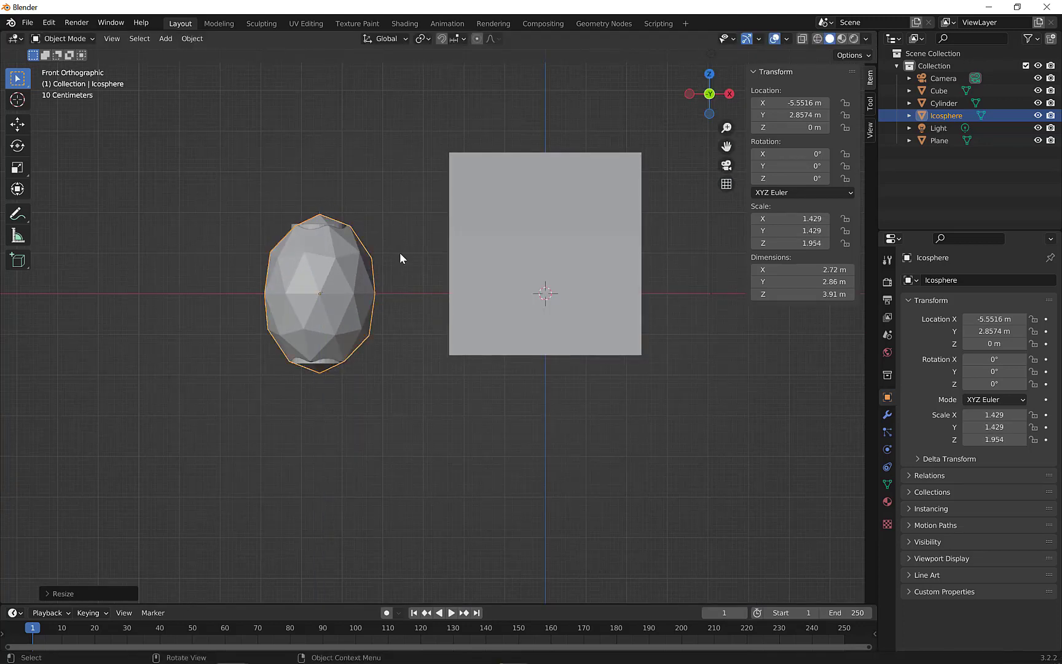
Step: Raise the ico sphere along Z to about 3.17 m so it forms the tree crown on the cylinder, and deselect it
{"action": "key", "text": "g"}
{"action": "key", "text": "z"}
{"action": "left_click", "coordinate": [420, 135]}
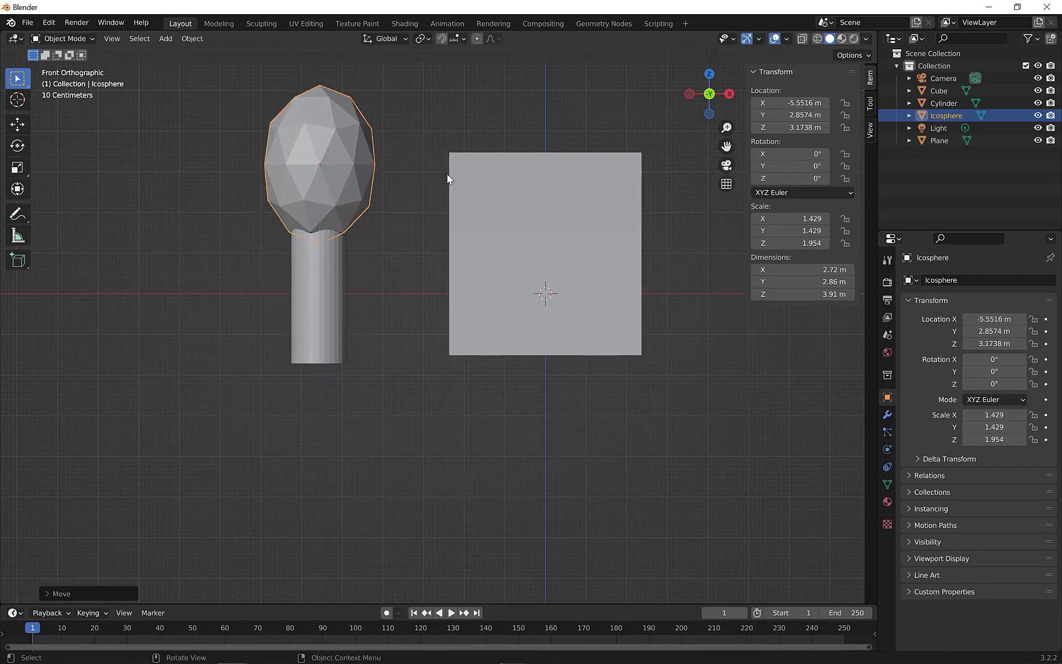
{"action": "middle_click_drag", "start_coordinate": [451, 173], "coordinate": [453, 279]}
{"action": "left_click", "coordinate": [483, 168]}
{"action": "scroll", "coordinate": [474, 293], "scroll_direction": "up", "scroll_amount": 2}
{"action": "scroll", "coordinate": [492, 271], "scroll_direction": "up", "scroll_amount": 1}
{"action": "scroll", "coordinate": [510, 216], "scroll_direction": "up", "scroll_amount": 1}
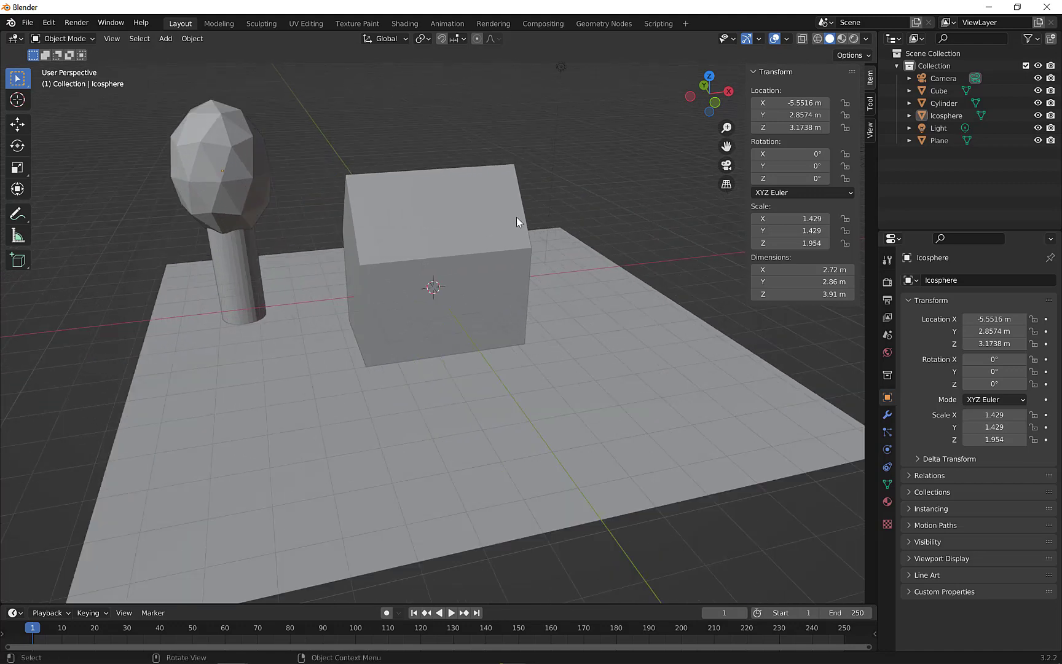
Step: Scale the tree crown up, adjusting its Z scale, to about 3.97 × 4.17 × 5.13 m, and deselect it
{"action": "scroll", "coordinate": [505, 225], "scroll_direction": "down", "scroll_amount": 2}
{"action": "middle_click_drag", "start_coordinate": [493, 227], "coordinate": [503, 222]}
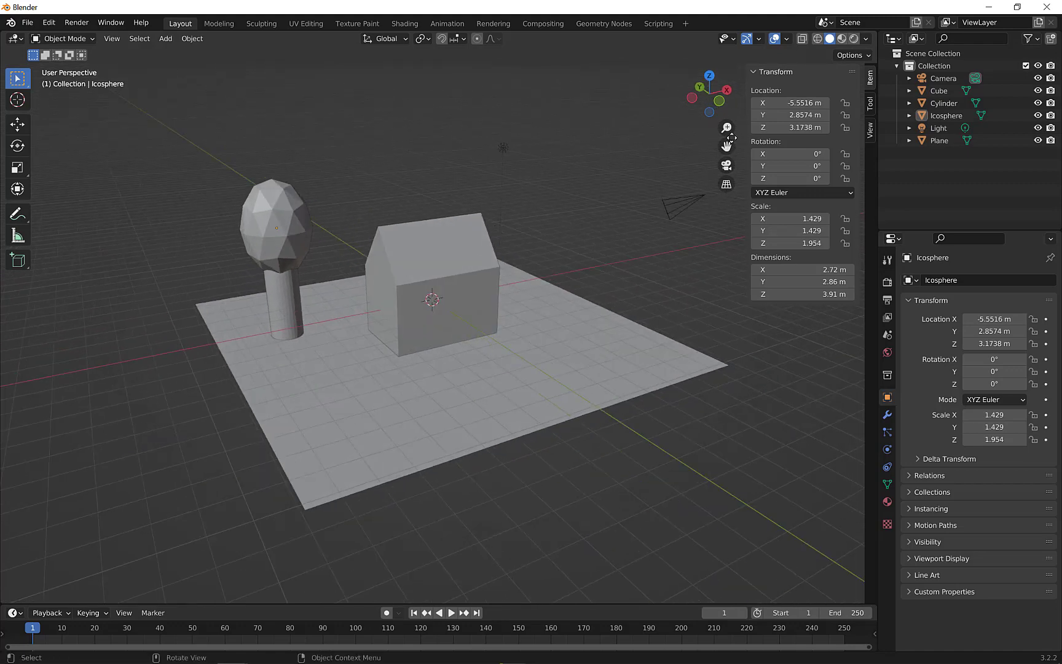
{"action": "middle_click_drag", "start_coordinate": [418, 236], "coordinate": [390, 243]}
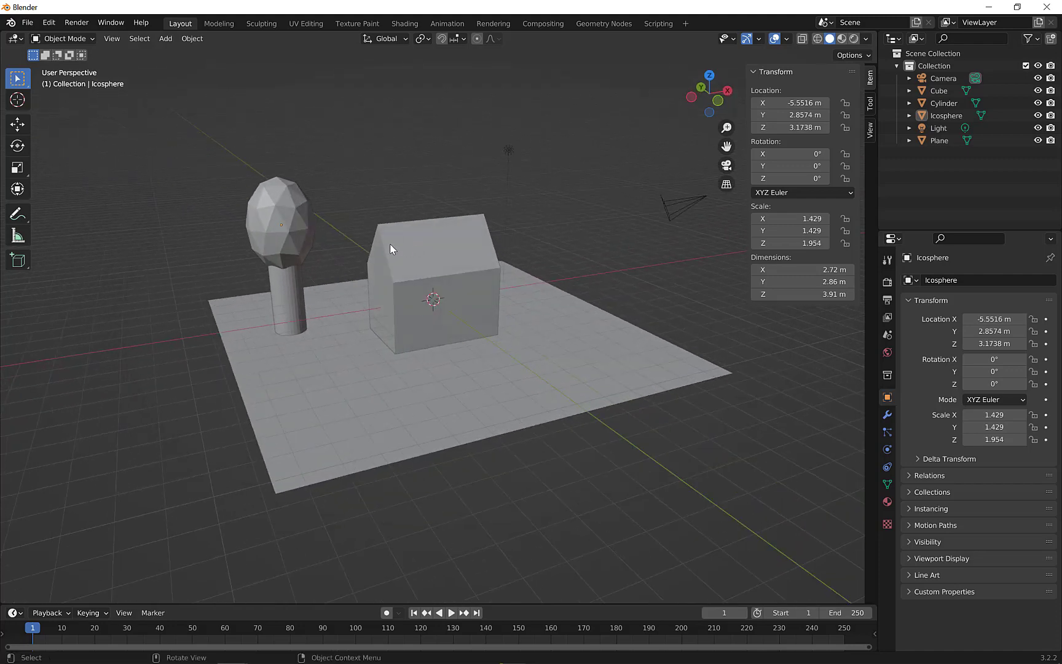
{"action": "left_click", "coordinate": [301, 227]}
{"action": "key", "text": "s"}
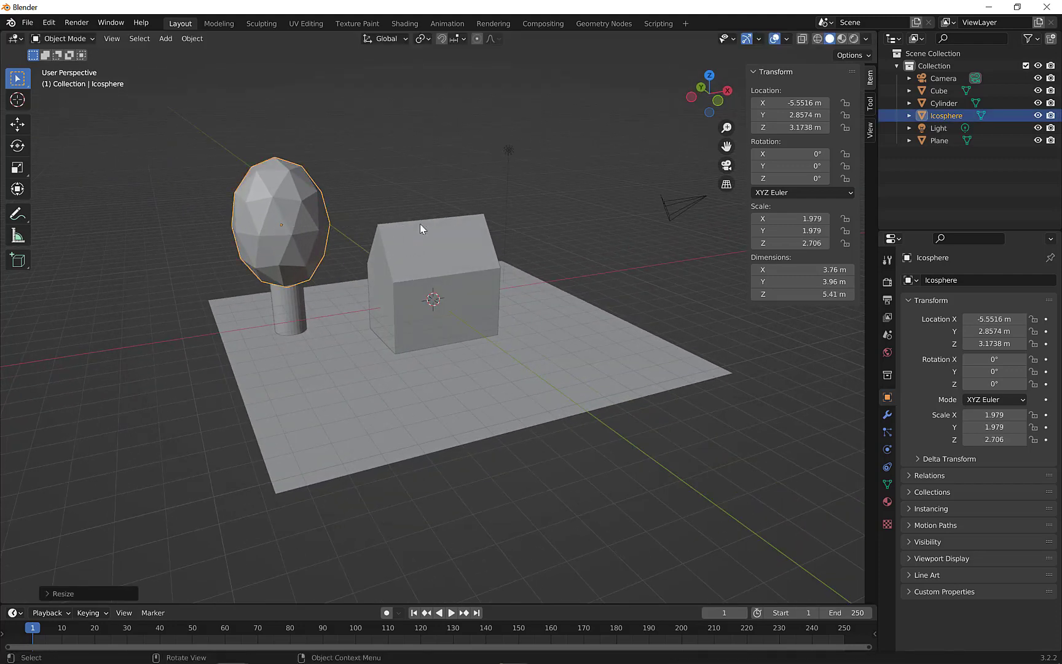
{"action": "key", "text": "z"}
{"action": "left_click", "coordinate": [405, 219]}
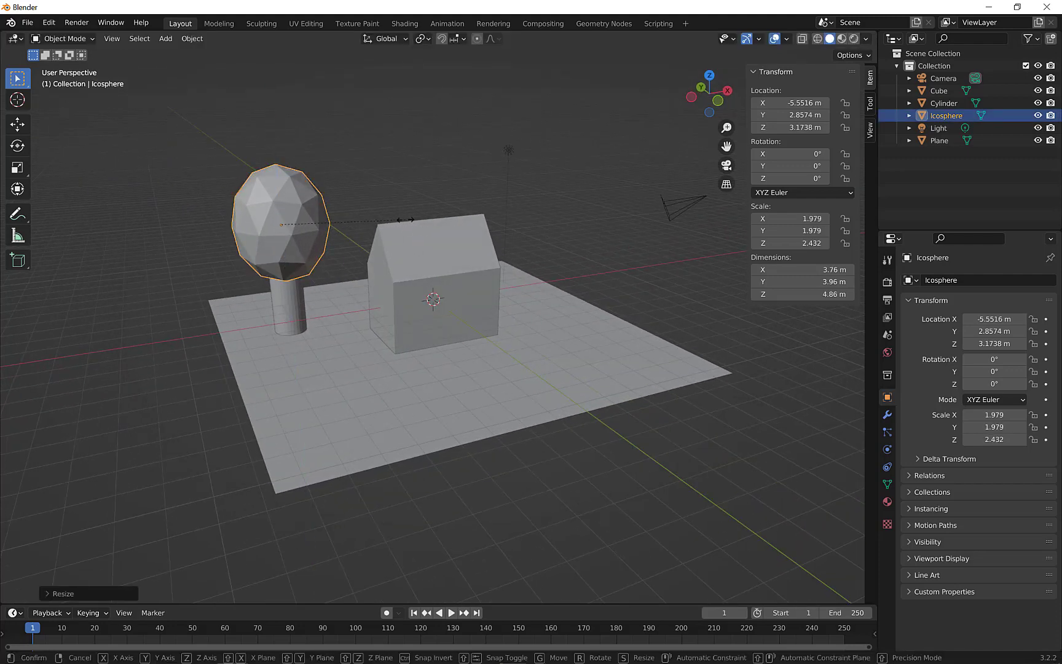
{"action": "left_click", "coordinate": [436, 129]}
Step: Change the 3D viewport area to the Image Editor and hide its sidebar
{"action": "left_click", "coordinate": [15, 39]}
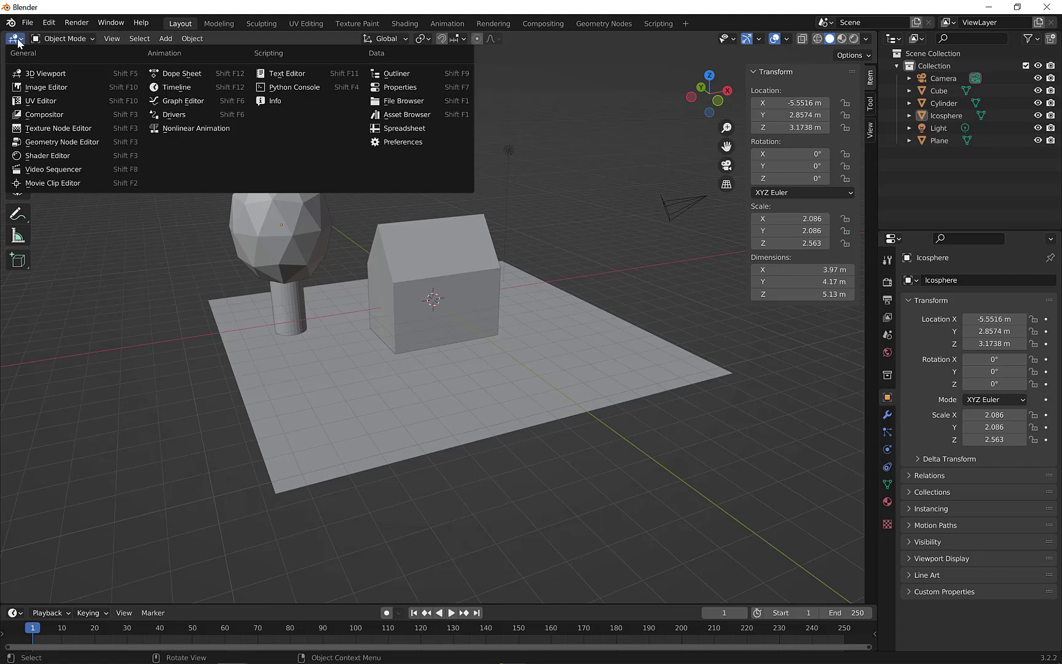
{"action": "left_click", "coordinate": [17, 40]}
{"action": "left_click", "coordinate": [17, 39]}
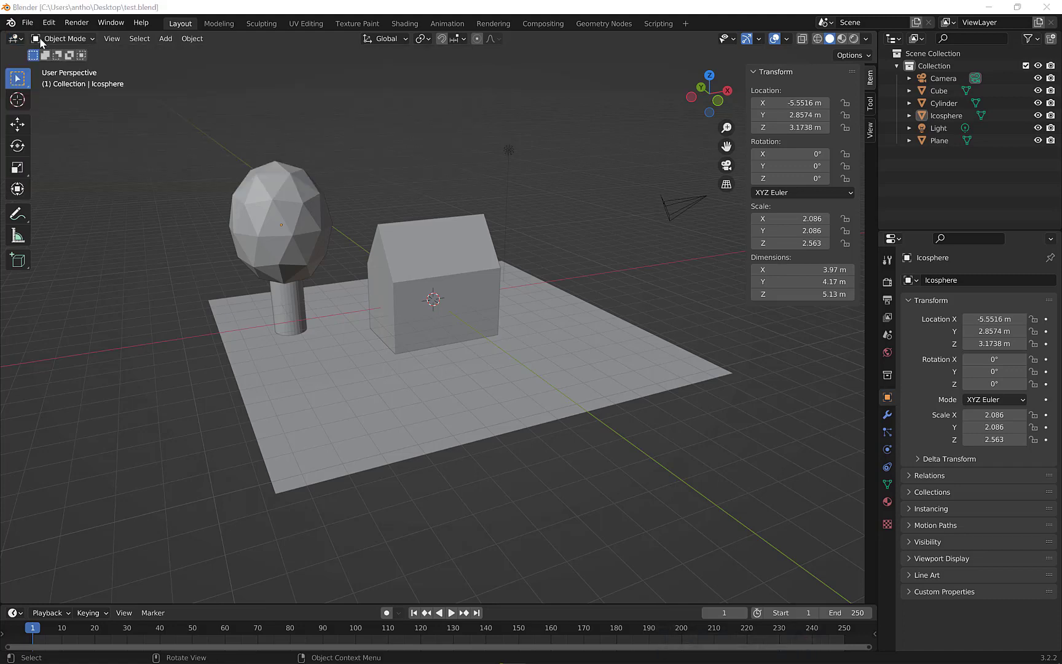
{"action": "left_click", "coordinate": [18, 39]}
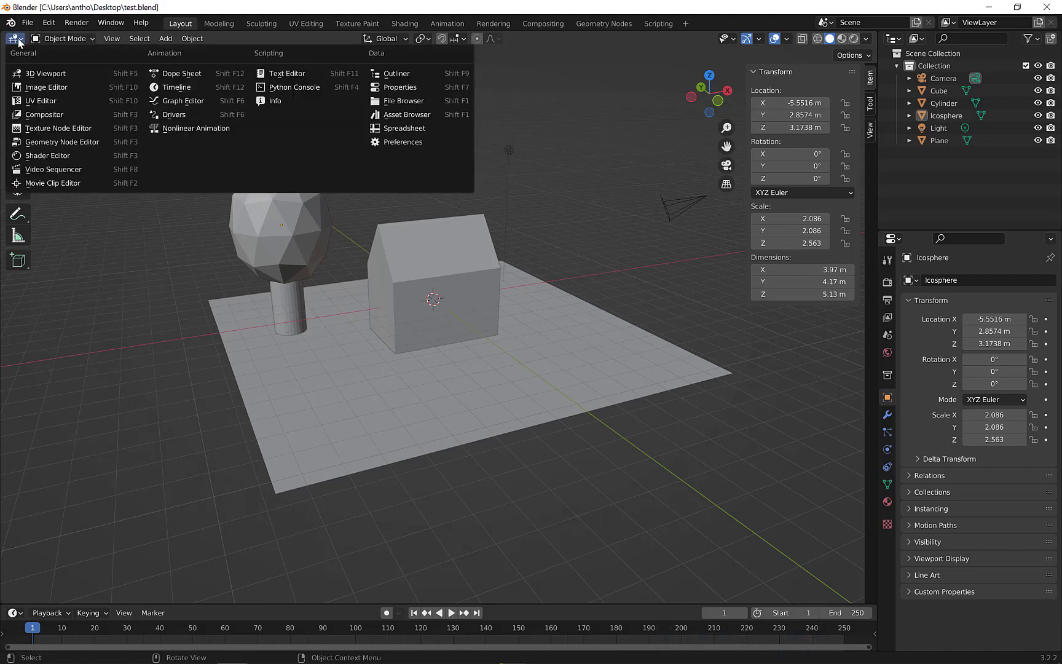
{"action": "left_click", "coordinate": [52, 90]}
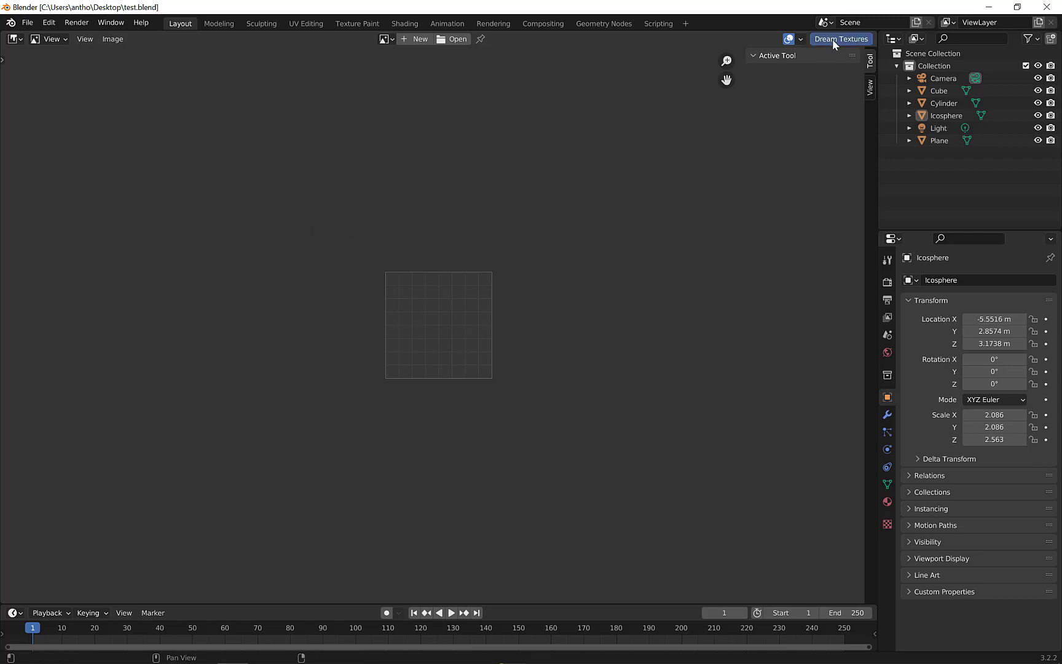
{"action": "key", "text": "n"}
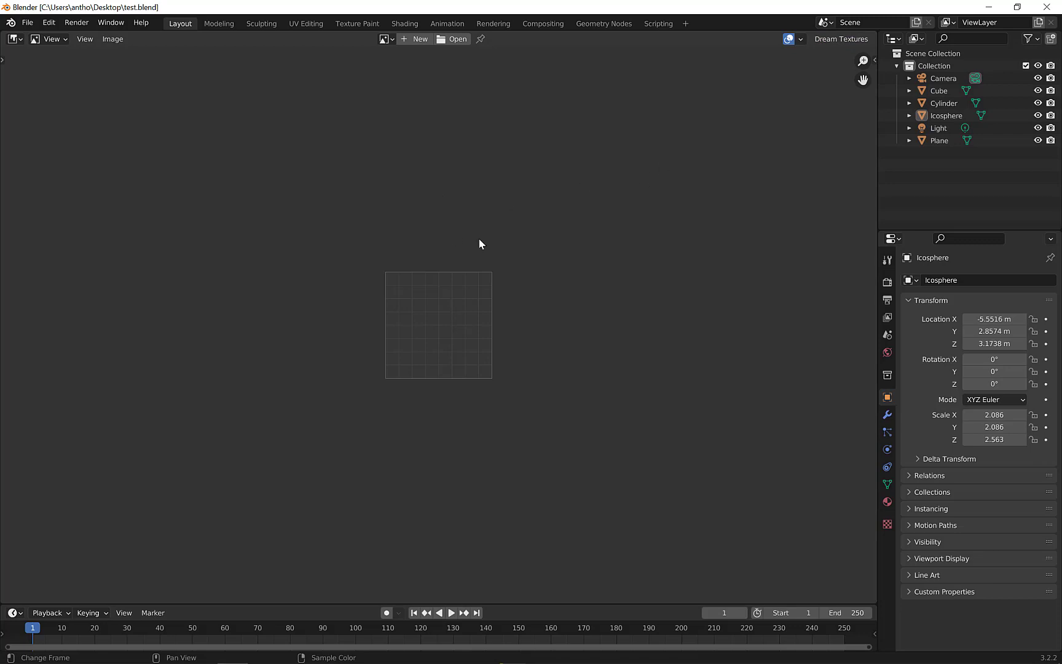
{"action": "scroll", "coordinate": [480, 240], "scroll_direction": "up", "scroll_amount": 2}
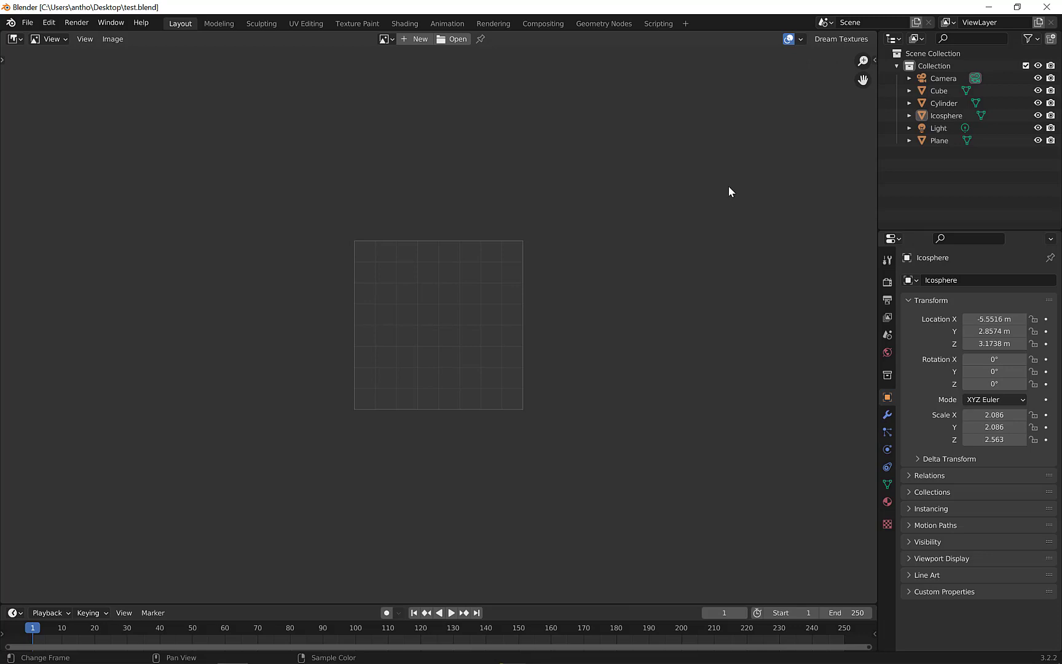
Step: Return to the 3D viewport and select the ground plane
{"action": "left_click", "coordinate": [841, 38]}
{"action": "left_click", "coordinate": [15, 39]}
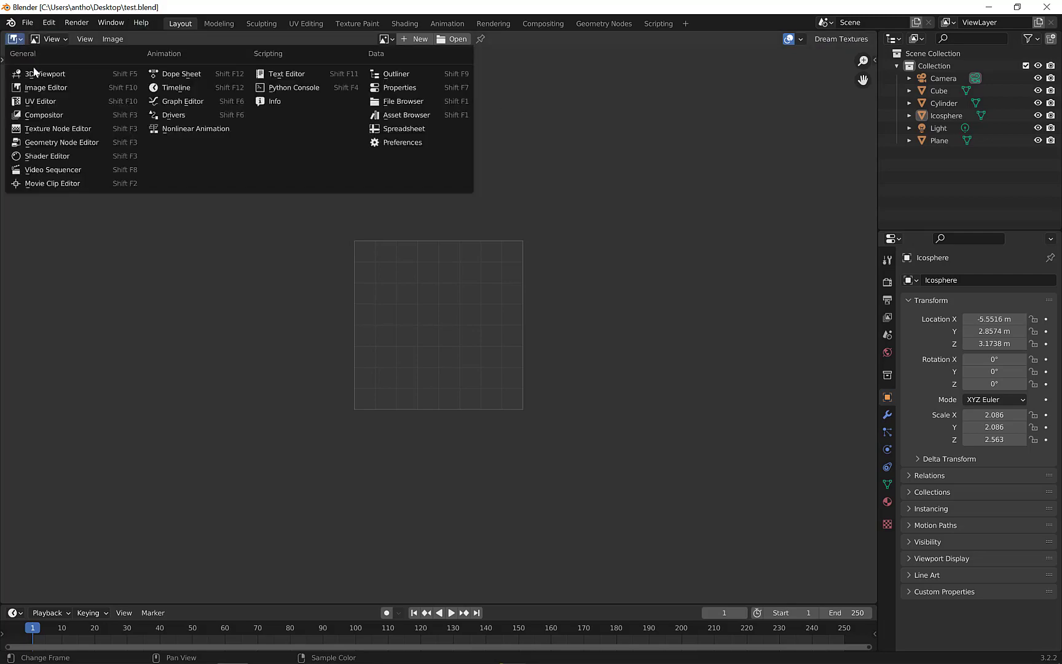
{"action": "left_click", "coordinate": [35, 74]}
{"action": "left_click", "coordinate": [415, 349]}
{"action": "left_click", "coordinate": [464, 368]}
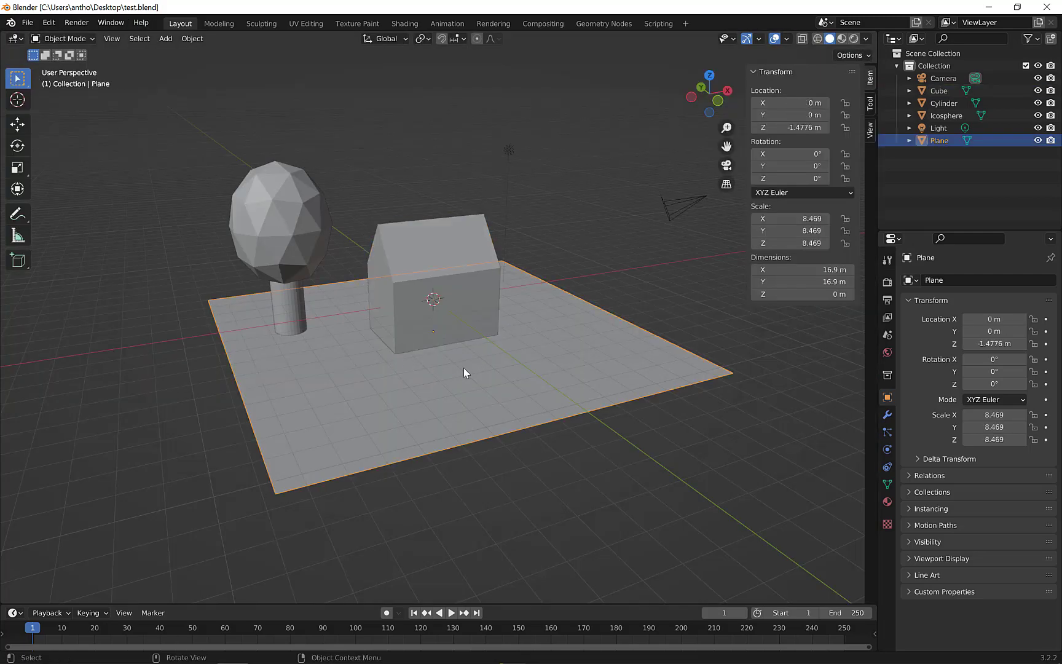
{"action": "middle_click_drag", "start_coordinate": [470, 360], "coordinate": [475, 368]}
{"action": "scroll", "coordinate": [383, 378], "scroll_direction": "up", "scroll_amount": 2}
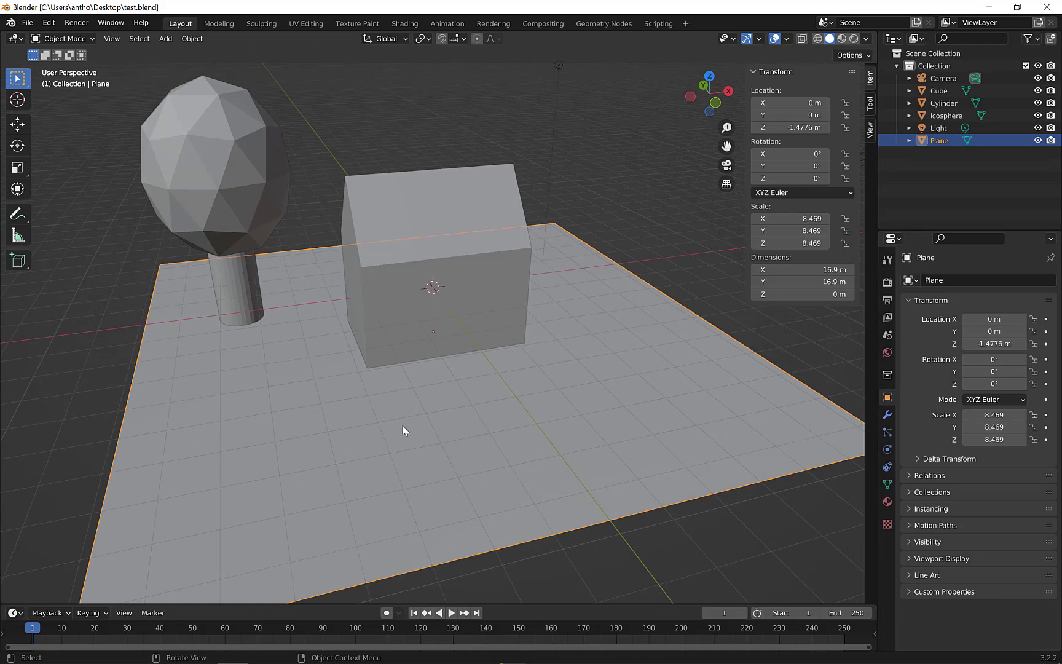
{"action": "mouse_move", "coordinate": [461, 425]}
{"action": "middle_mouse_down"}
{"action": "mouse_move", "coordinate": [400, 416]}
{"action": "mouse_move", "coordinate": [498, 417]}
{"action": "mouse_move", "coordinate": [457, 433]}
{"action": "middle_mouse_up"}
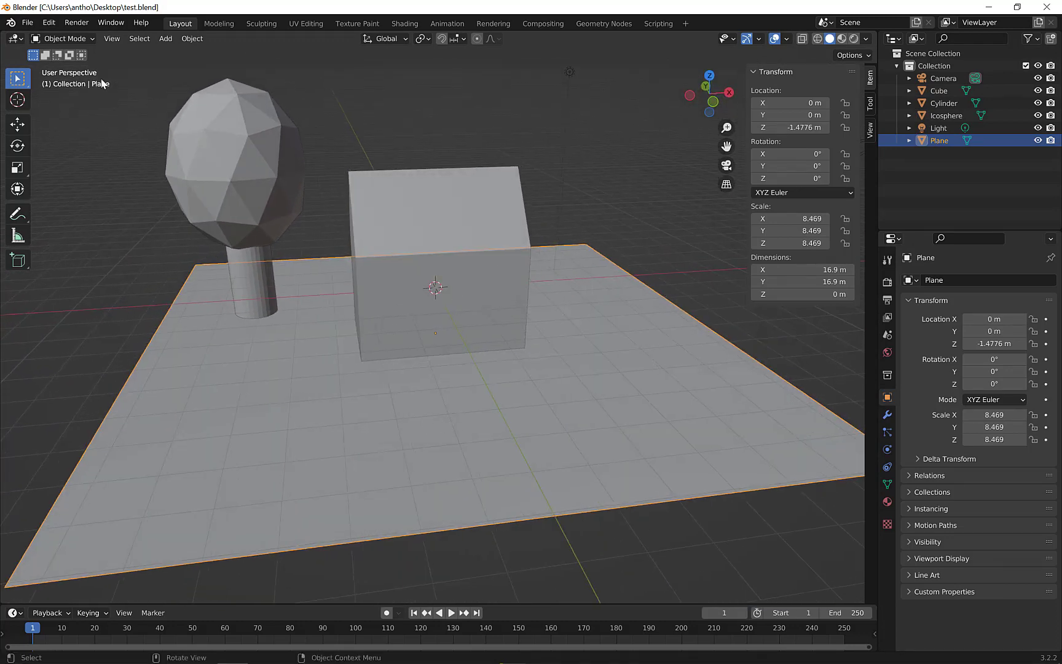
Step: Switch the area back to the Image Editor and open the Dream Texture generation settings
{"action": "left_click", "coordinate": [15, 38]}
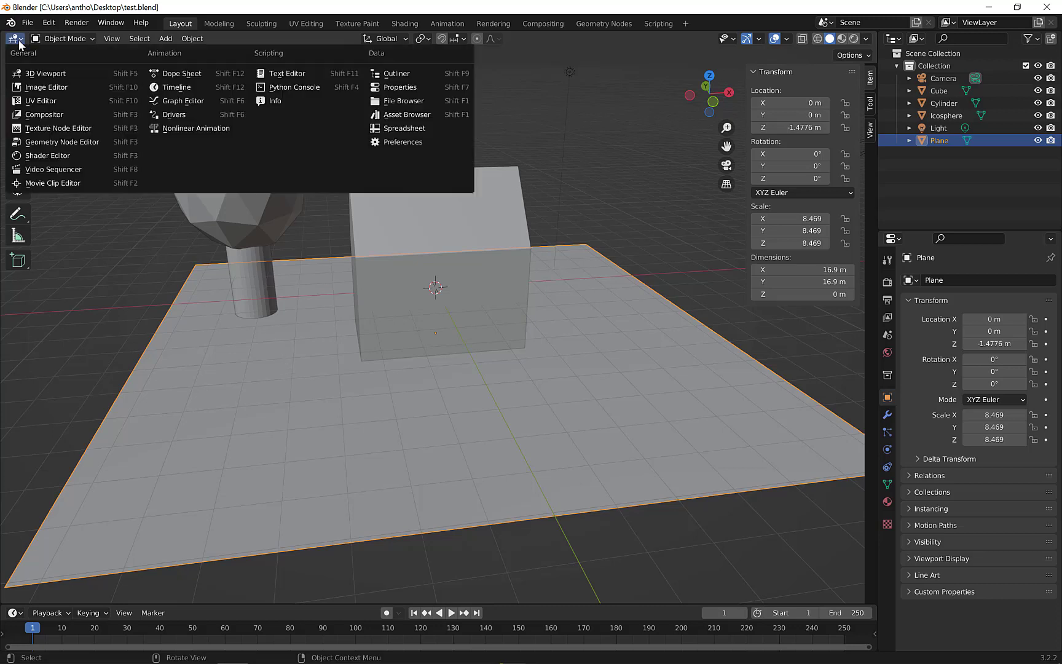
{"action": "left_click", "coordinate": [37, 89]}
{"action": "left_click", "coordinate": [841, 39]}
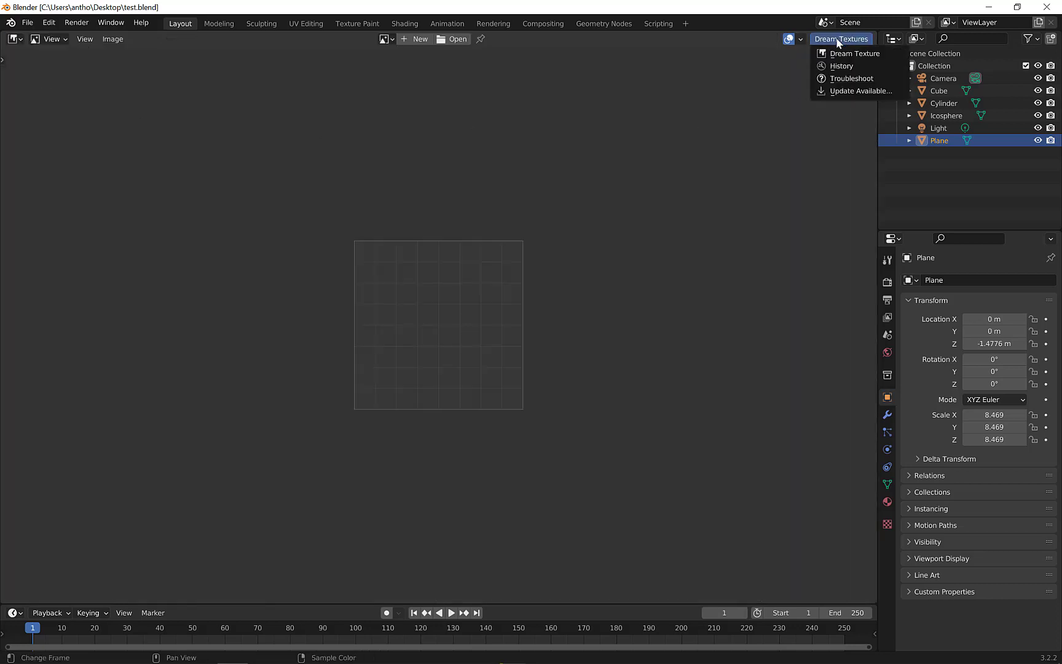
{"action": "left_click", "coordinate": [852, 55]}
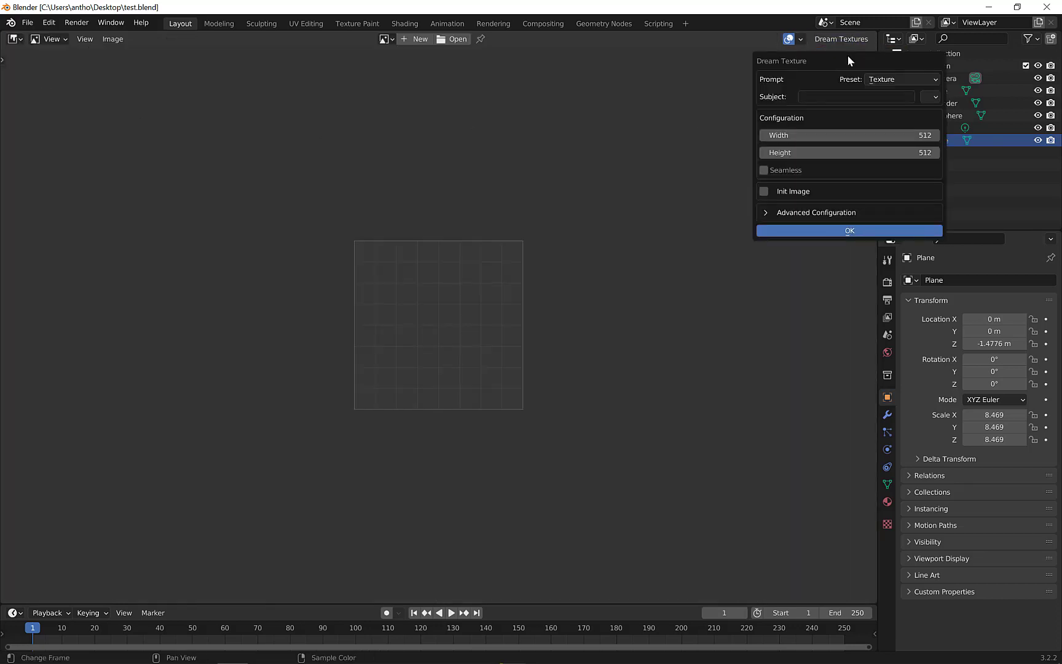
{"action": "left_click_drag", "start_coordinate": [833, 72], "coordinate": [737, 91]}
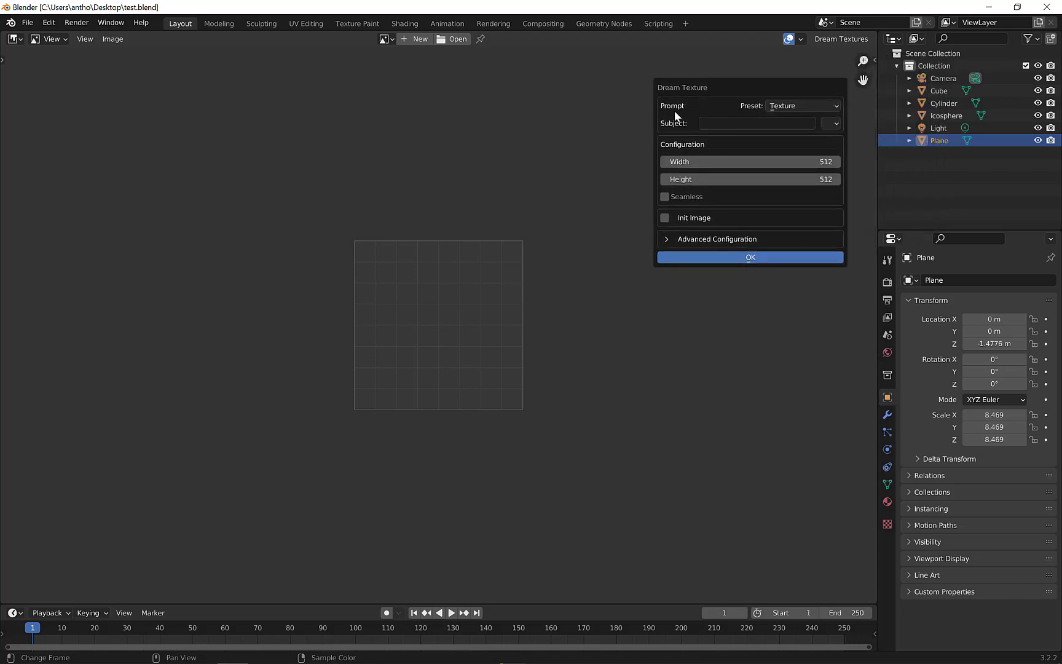
Step: Generate a seamless 512 × 512 texture with the Texture preset and the subject "grass"
{"action": "left_click", "coordinate": [805, 106]}
{"action": "left_click", "coordinate": [788, 118]}
{"action": "left_click", "coordinate": [719, 125]}
{"action": "type", "text": "grass"}
{"action": "left_click", "coordinate": [747, 257]}
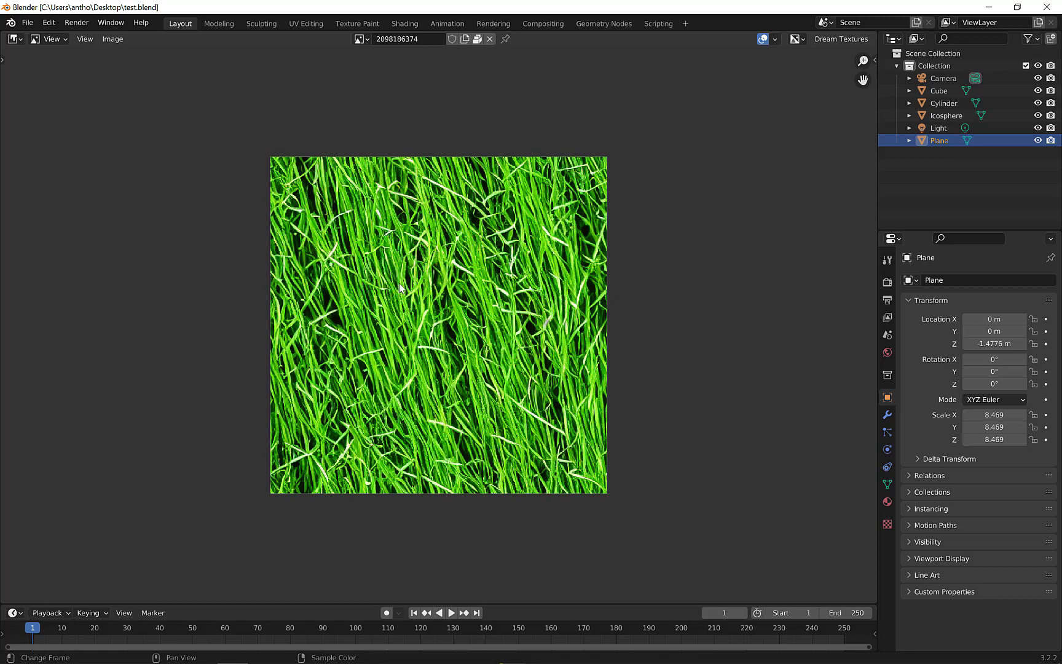
Step: Generate another seamless Dream Texture with the subject "roof tiles"
{"action": "left_click", "coordinate": [824, 38]}
{"action": "left_click", "coordinate": [819, 53]}
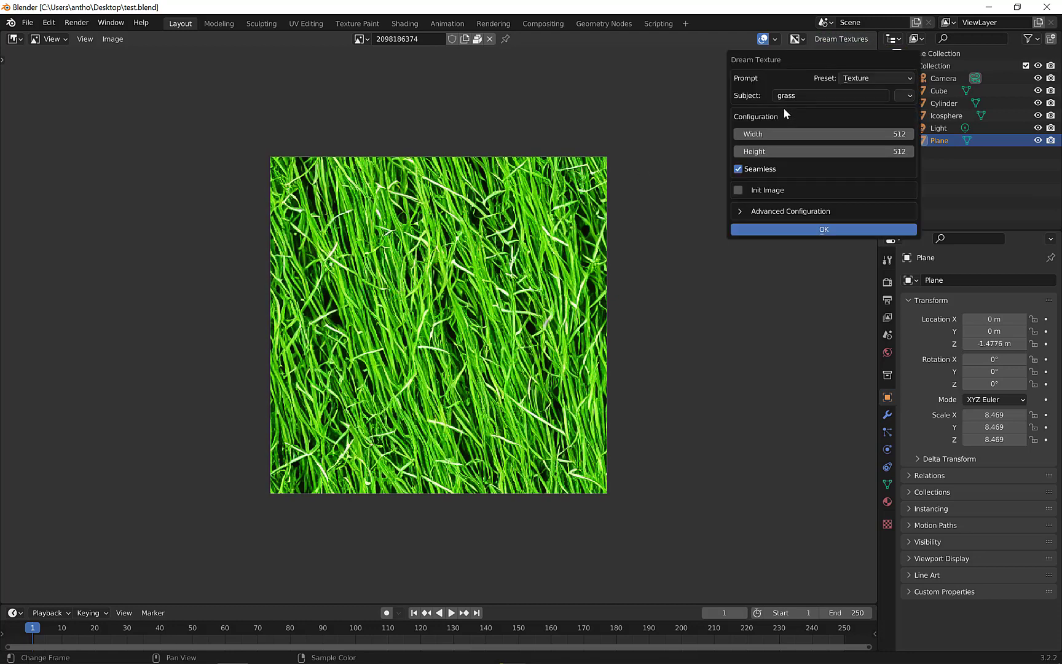
{"action": "left_click", "coordinate": [815, 93]}
{"action": "type", "text": "roof tiles"}
{"action": "left_click", "coordinate": [814, 229]}
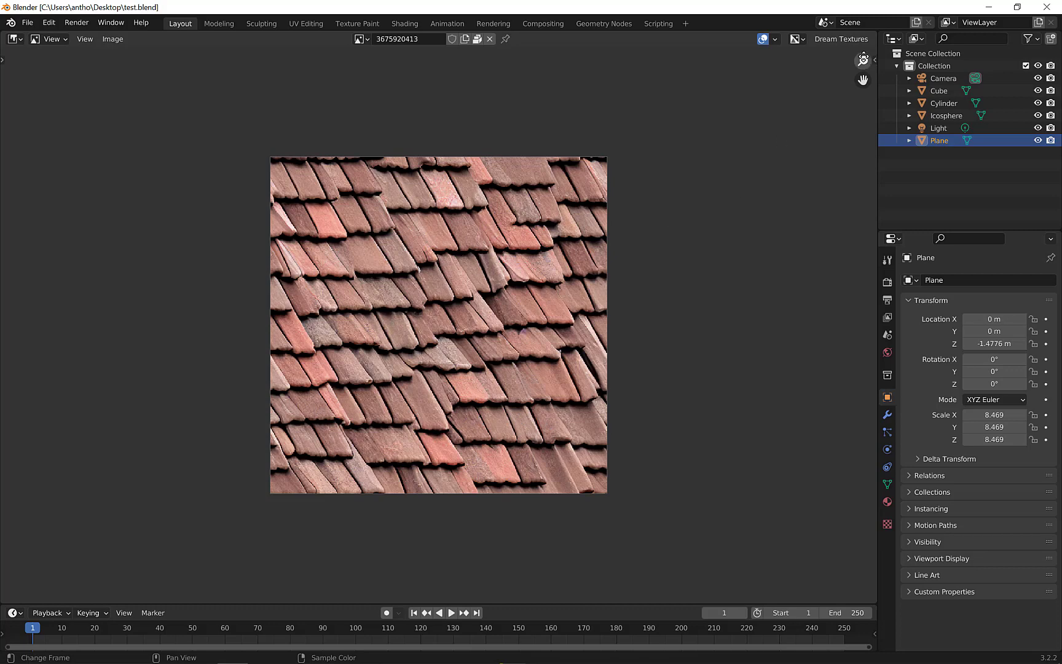
Step: Generate a seamless Dream Texture for the tree trunk with the subject "wood trunc"
{"action": "left_click", "coordinate": [841, 39]}
{"action": "left_click", "coordinate": [838, 55]}
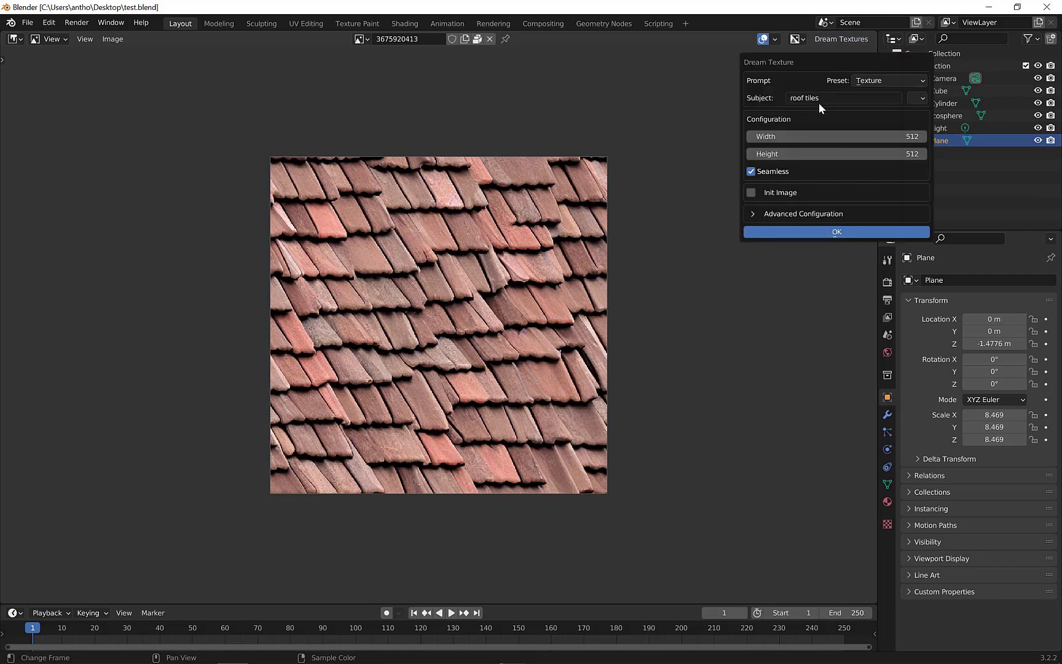
{"action": "left_click", "coordinate": [843, 94]}
{"action": "type", "text": "wood trunc"}
{"action": "left_click", "coordinate": [830, 232]}
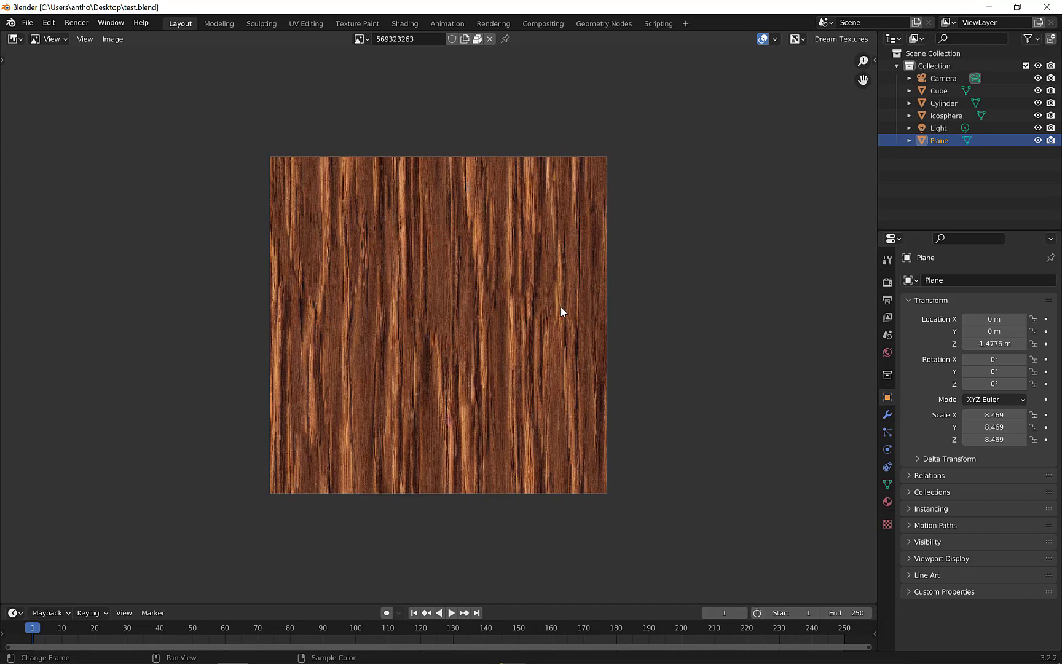
Step: Return to the 3D viewport and select the house
{"action": "left_click", "coordinate": [13, 38]}
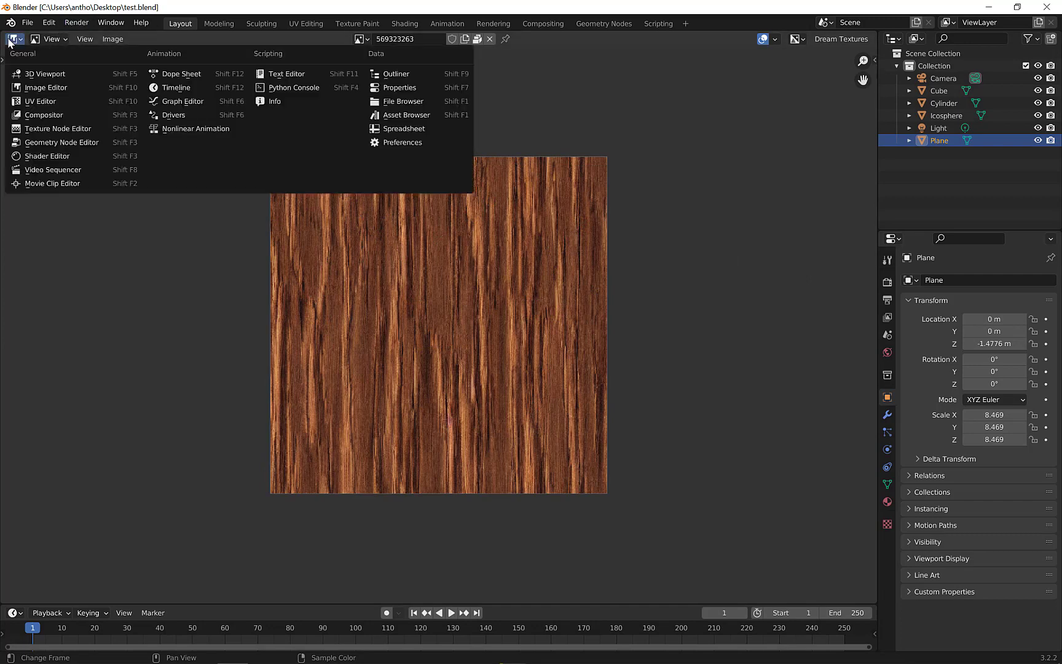
{"action": "left_click", "coordinate": [49, 76]}
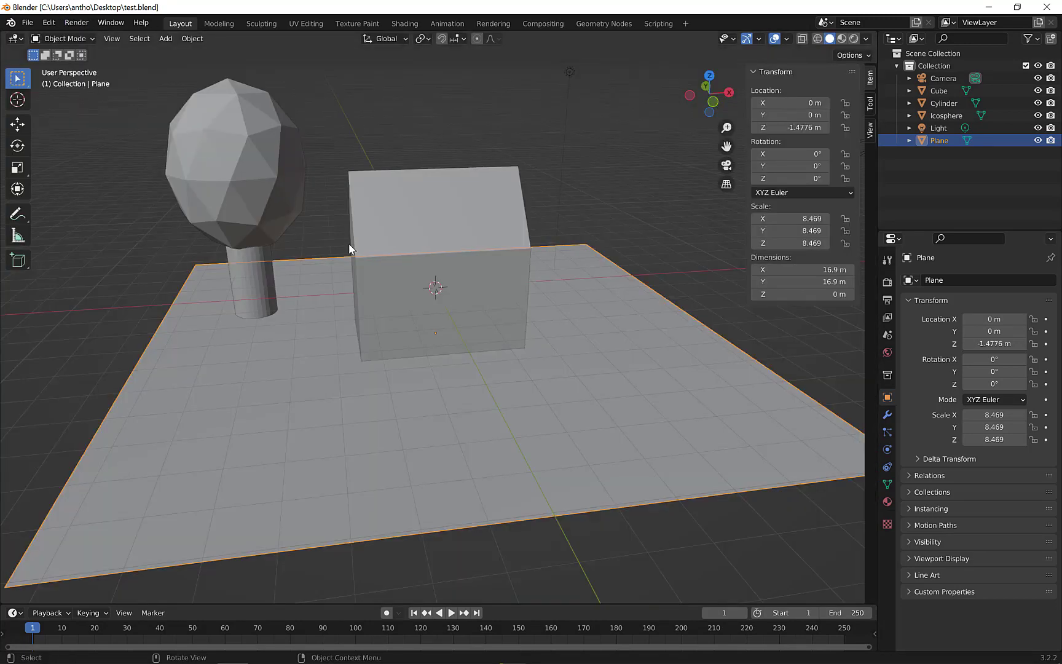
{"action": "left_click", "coordinate": [391, 253]}
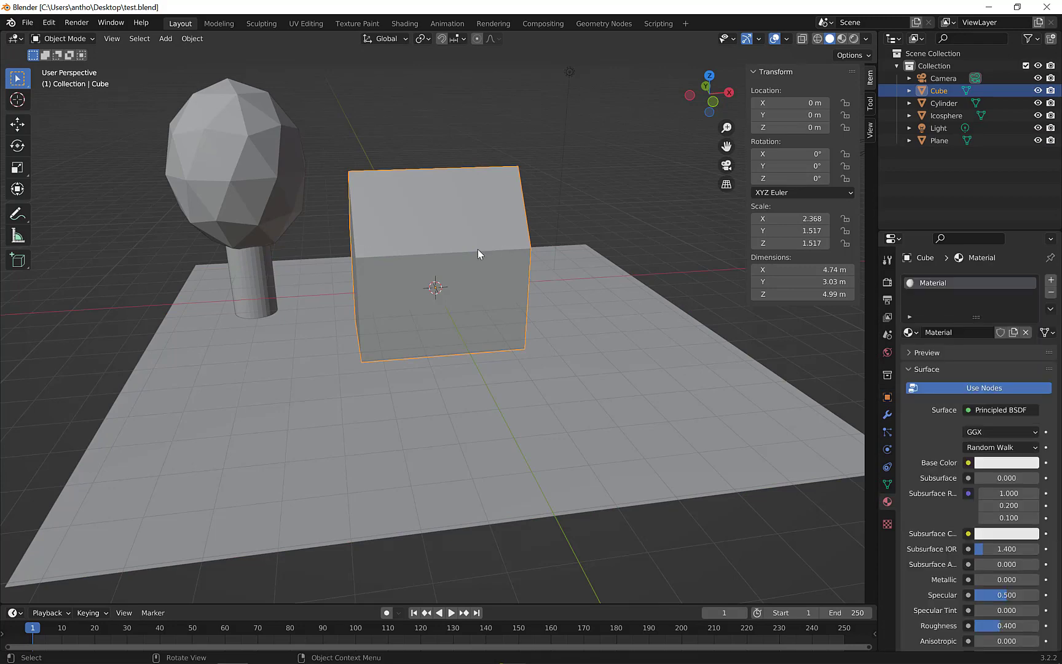
{"action": "middle_click_drag", "start_coordinate": [478, 249], "coordinate": [432, 253]}
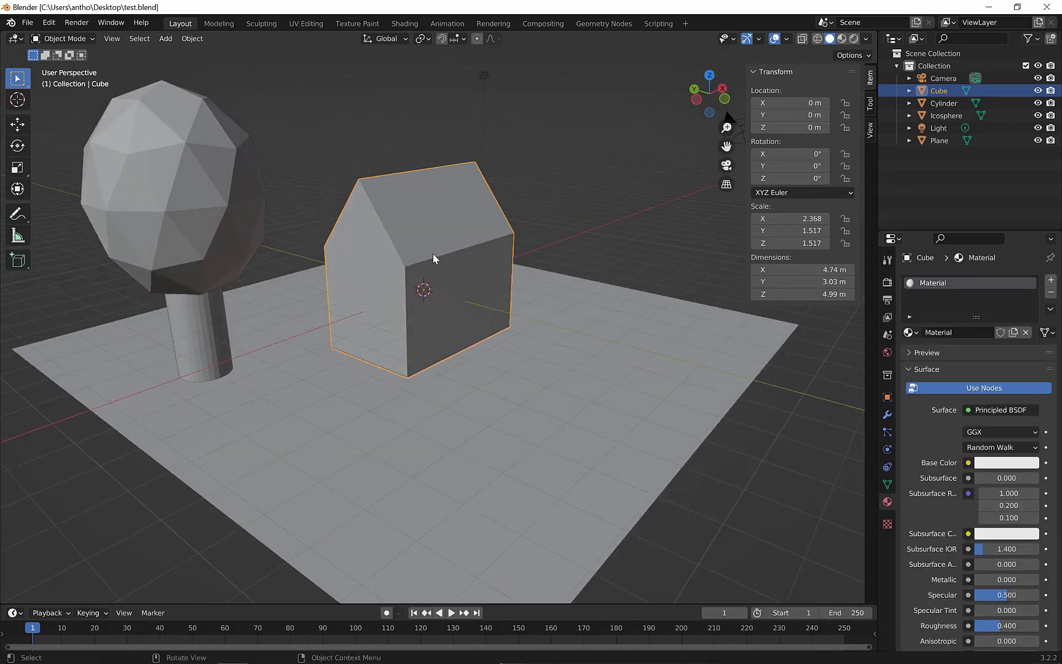
{"action": "left_click", "coordinate": [426, 408]}
{"action": "middle_click_drag", "start_coordinate": [426, 409], "coordinate": [382, 400]}
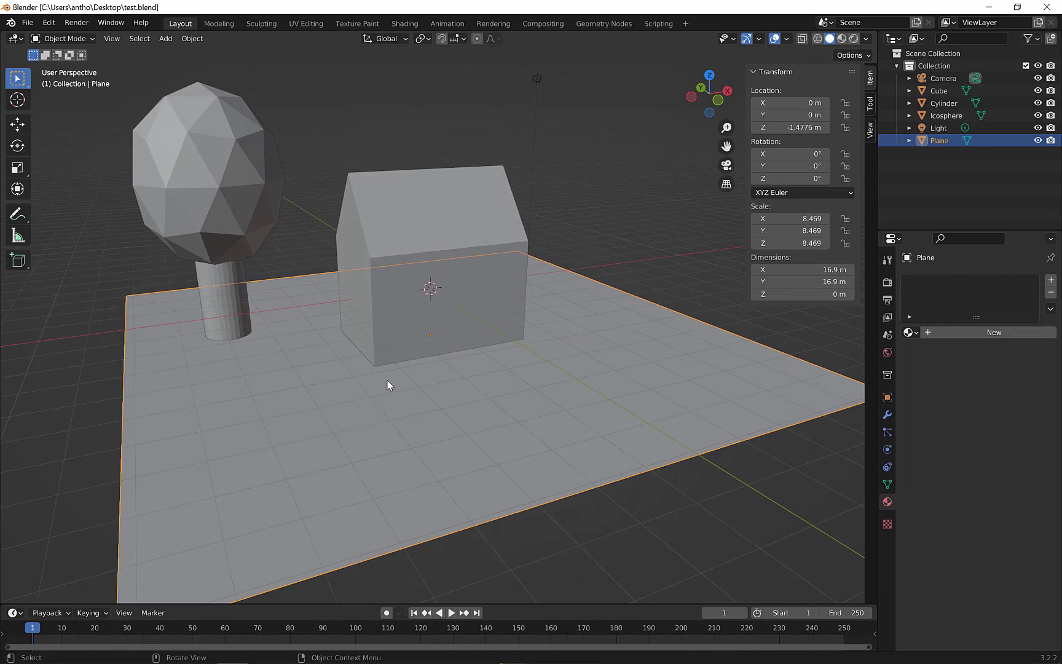
{"action": "middle_click_drag", "start_coordinate": [378, 388], "coordinate": [344, 365]}
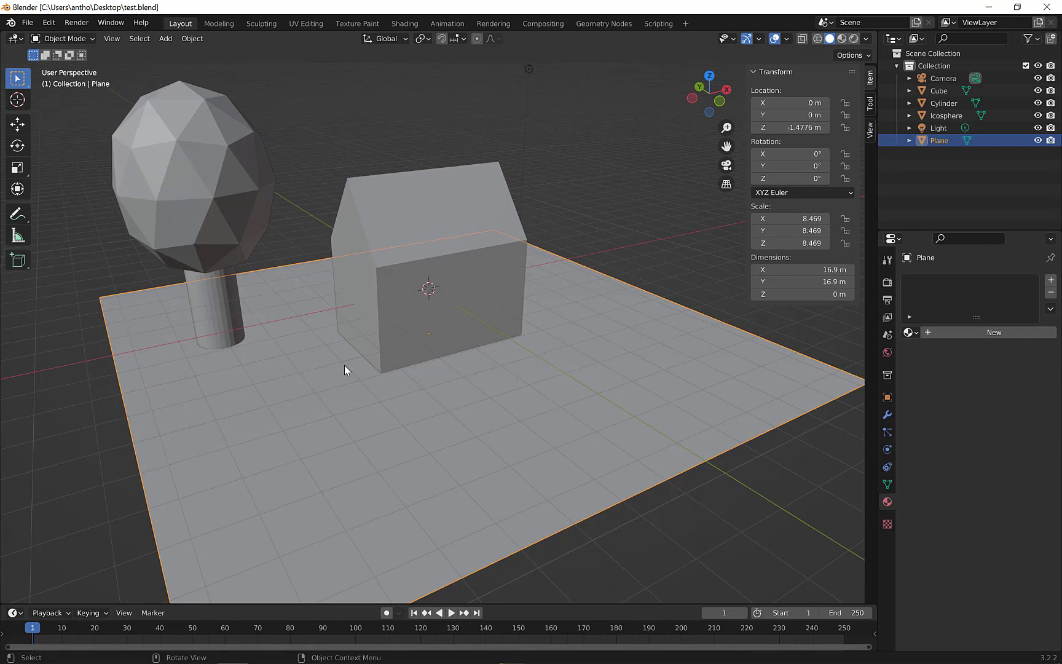
{"action": "left_click", "coordinate": [216, 308]}
{"action": "left_click", "coordinate": [416, 222]}
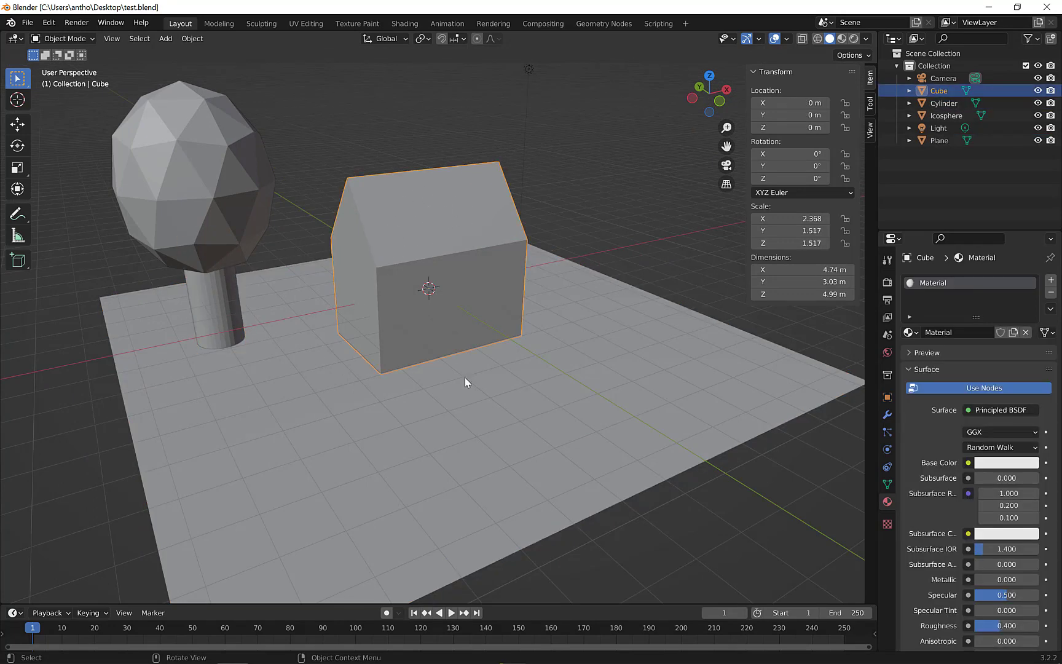
Step: Select the ground plane and create a new material for it in the Shading workspace
{"action": "left_click", "coordinate": [492, 387]}
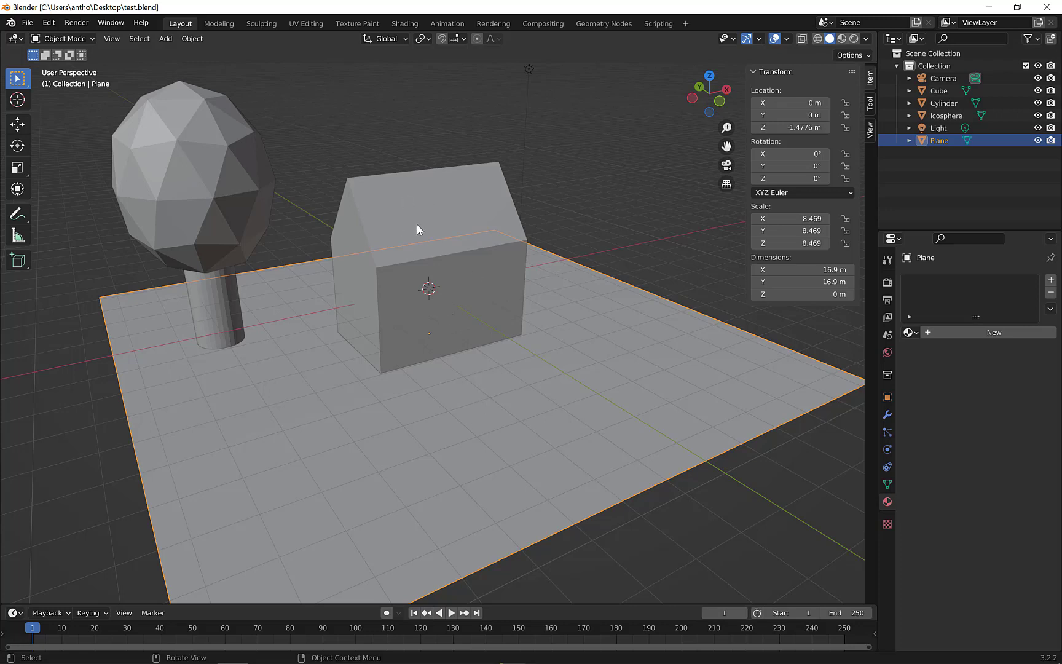
{"action": "left_click", "coordinate": [404, 25]}
{"action": "middle_click_drag", "start_coordinate": [458, 304], "coordinate": [556, 337]}
{"action": "middle_click_drag", "start_coordinate": [531, 294], "coordinate": [469, 282]}
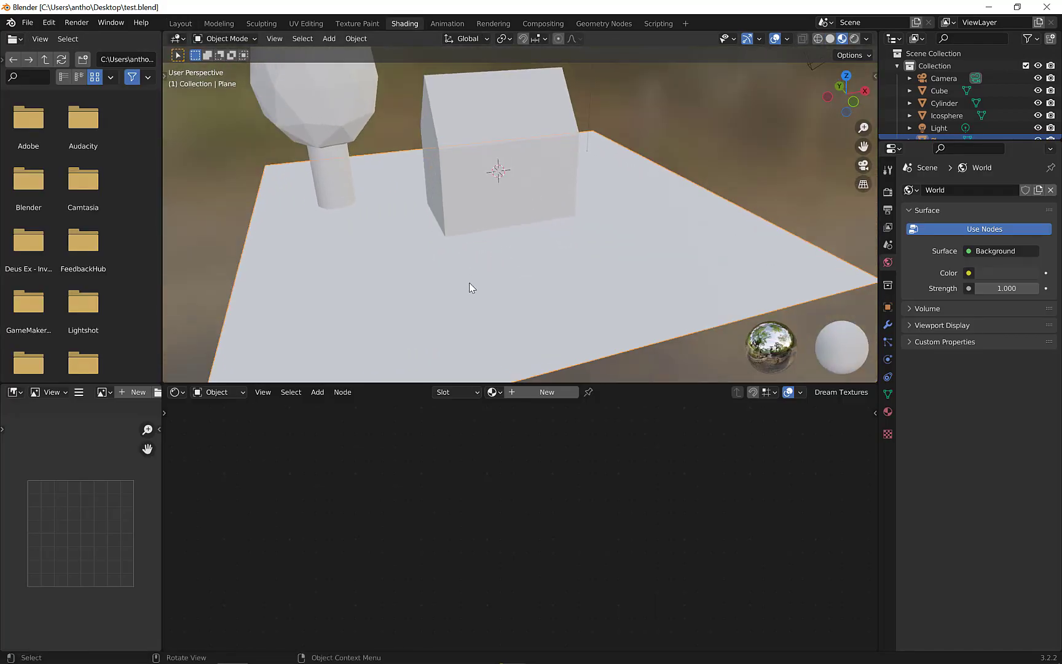
{"action": "left_click", "coordinate": [537, 394]}
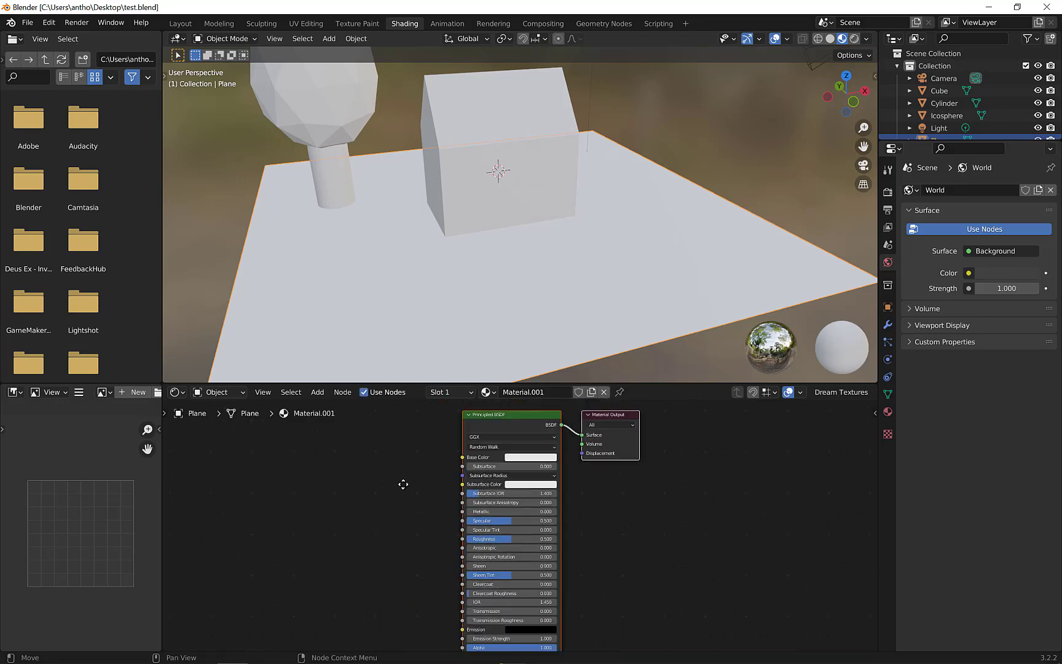
Step: Add an Image Texture node beside the Principled BSDF in the ground plane's material
{"action": "middle_click_drag", "start_coordinate": [403, 485], "coordinate": [430, 492]}
{"action": "right_click", "coordinate": [361, 483]}
{"action": "key", "text": "space"}
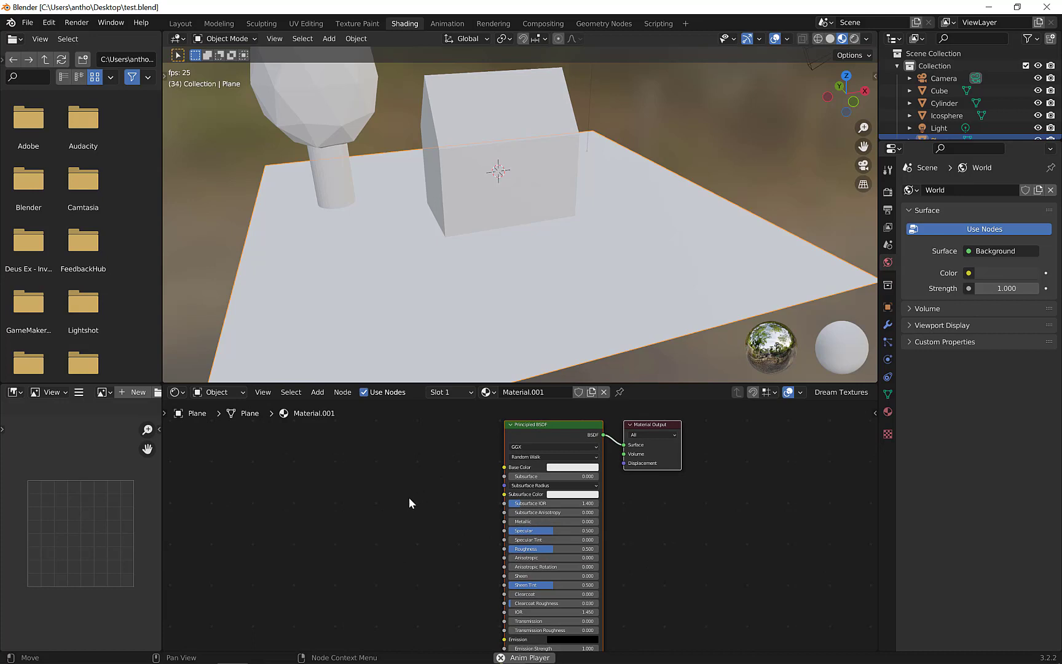
{"action": "left_click", "coordinate": [400, 506]}
{"action": "key", "text": "shift+a"}
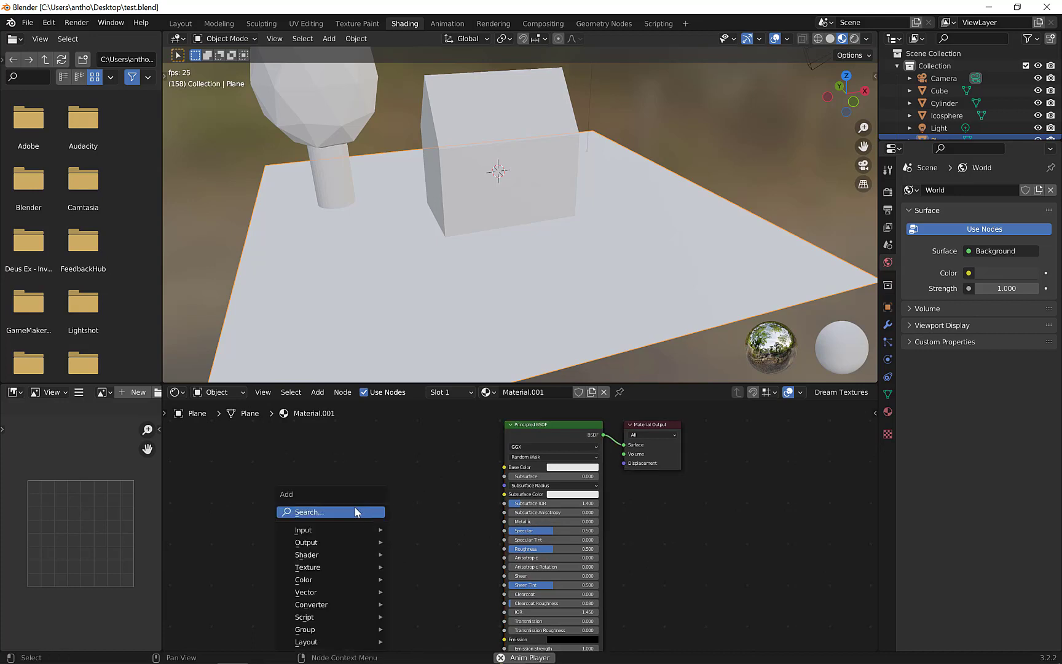
{"action": "left_click", "coordinate": [365, 509]}
{"action": "type", "text": "image"}
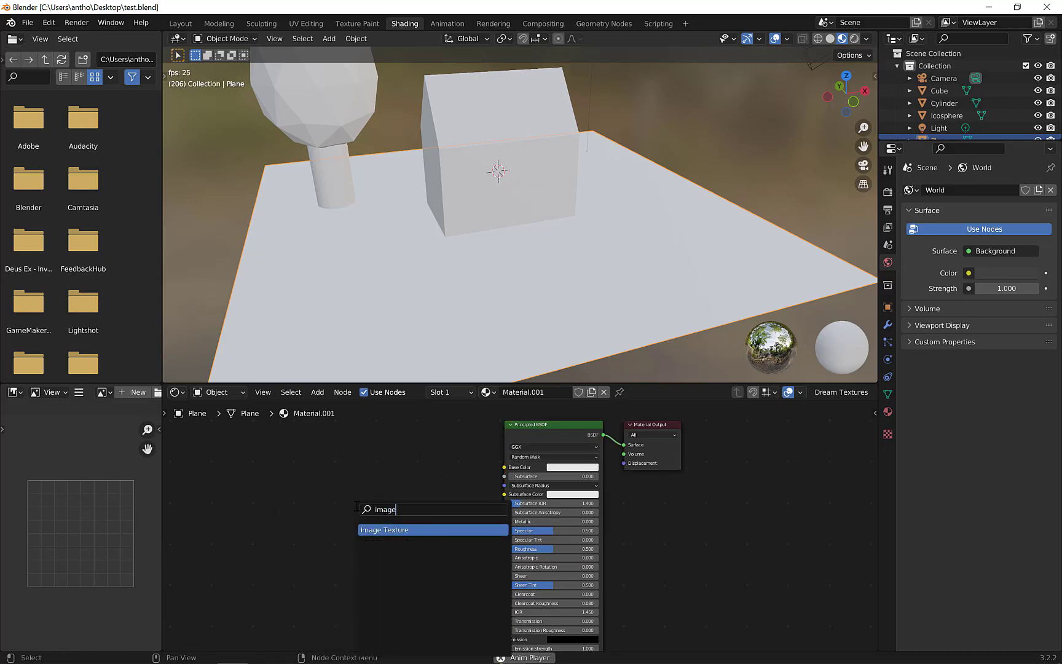
{"action": "left_click", "coordinate": [416, 529]}
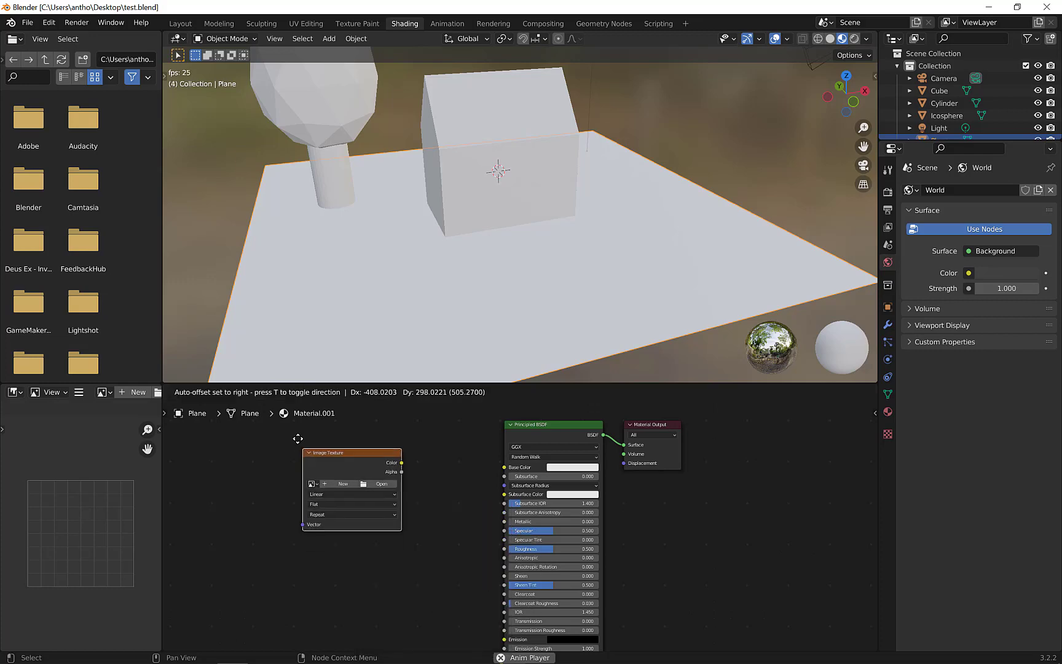
{"action": "left_click", "coordinate": [356, 476]}
{"action": "scroll", "coordinate": [338, 479], "scroll_direction": "up", "scroll_amount": 3}
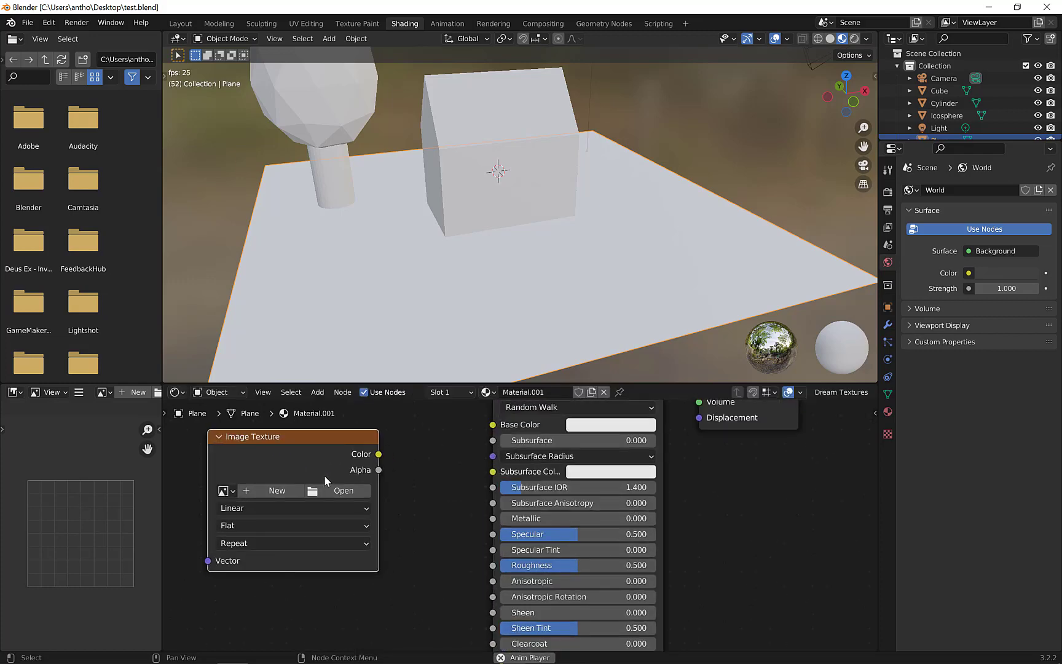
{"action": "left_click_drag", "start_coordinate": [380, 455], "coordinate": [492, 425]}
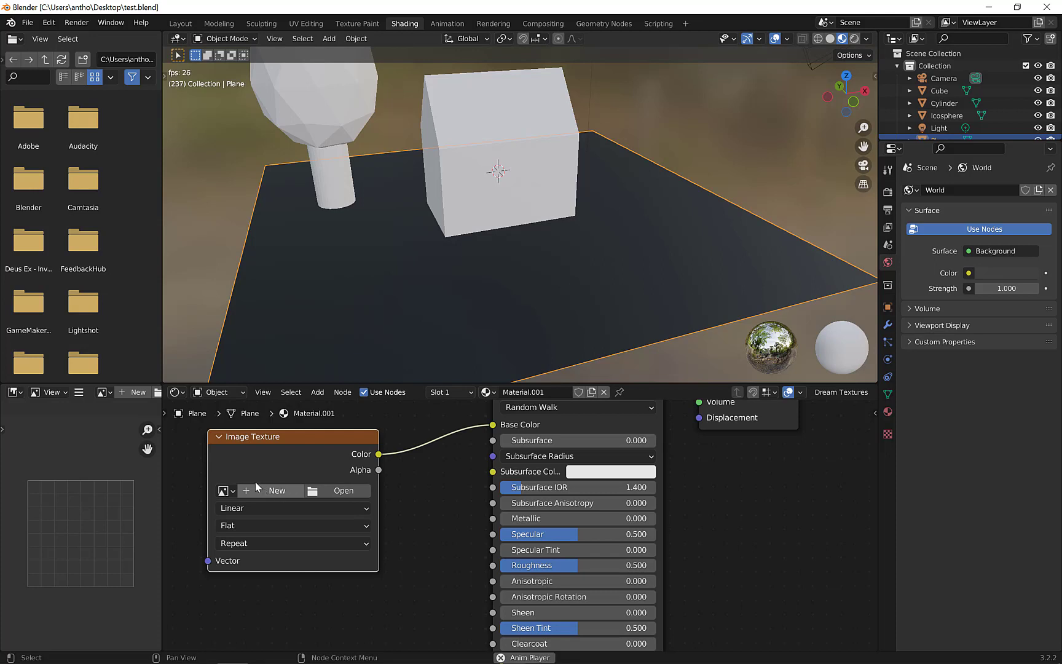
{"action": "left_click", "coordinate": [234, 490]}
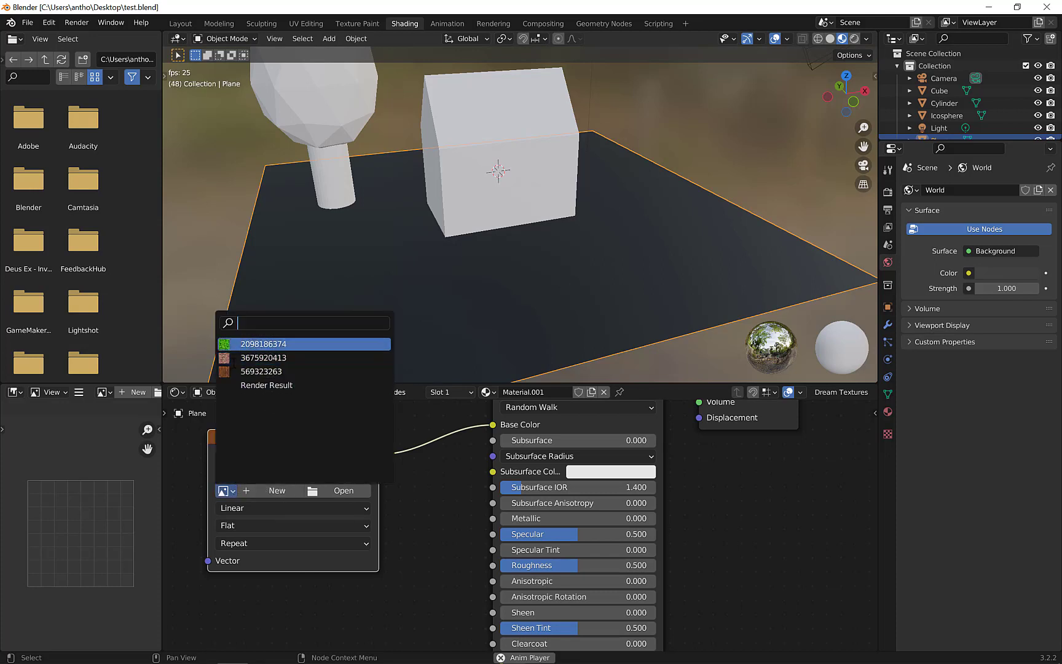
{"action": "left_click", "coordinate": [263, 345]}
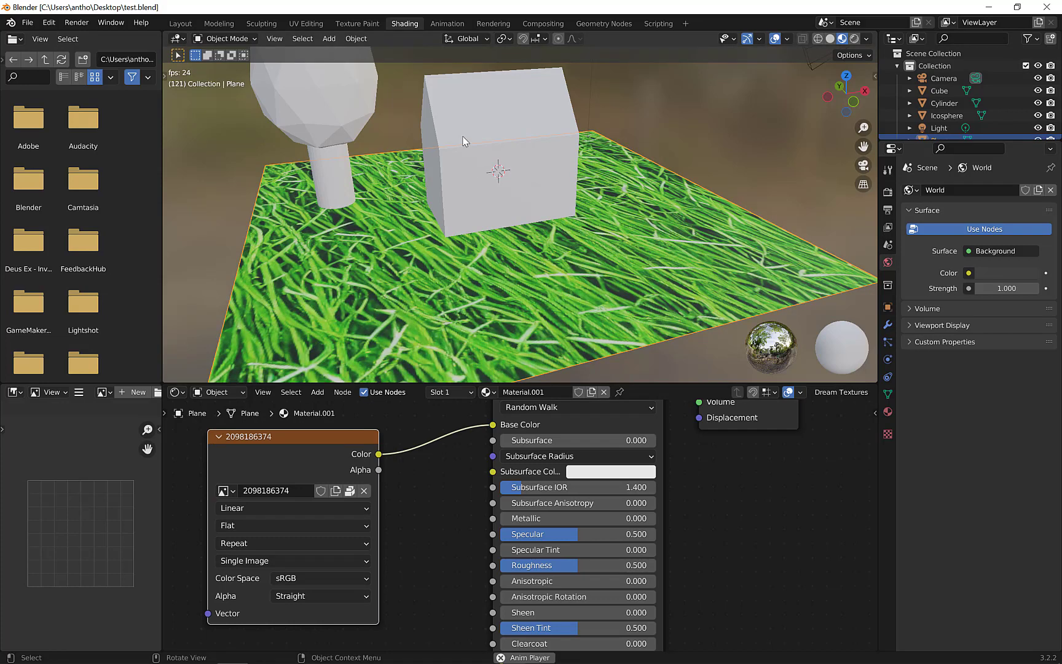
Step: Select the tree trunk cylinder and create a new material for it
{"action": "left_click", "coordinate": [358, 114]}
{"action": "left_click", "coordinate": [330, 177]}
{"action": "left_click", "coordinate": [547, 392]}
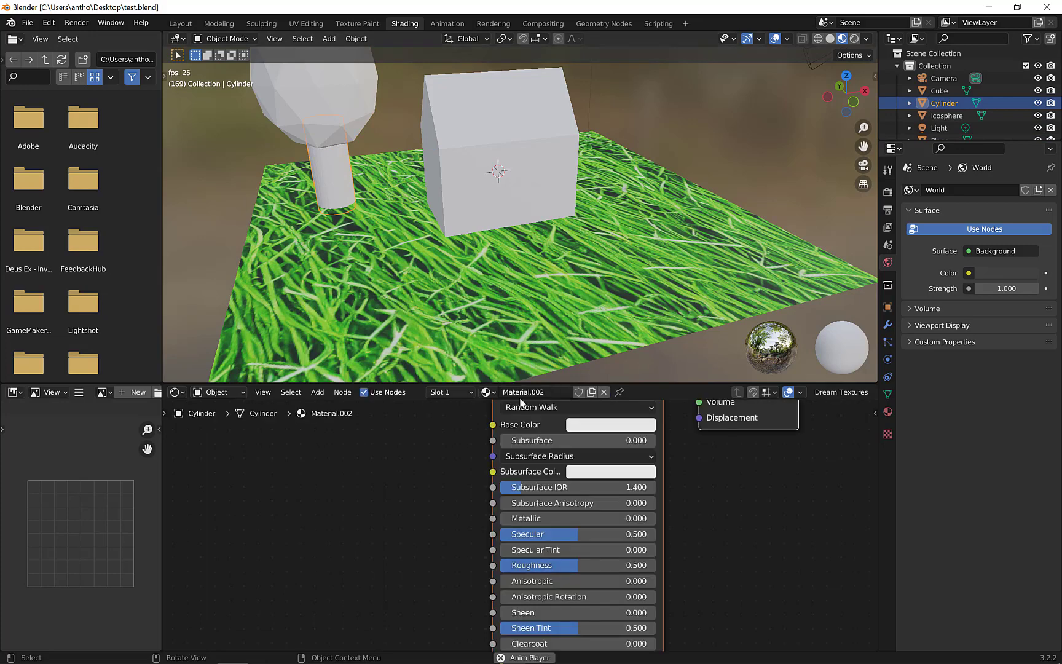
Step: Add an Image Texture node to the trunk's material, placed beside the Principled BSDF
{"action": "right_click", "coordinate": [346, 495]}
{"action": "key", "text": "Escape"}
{"action": "key", "text": "shift+a"}
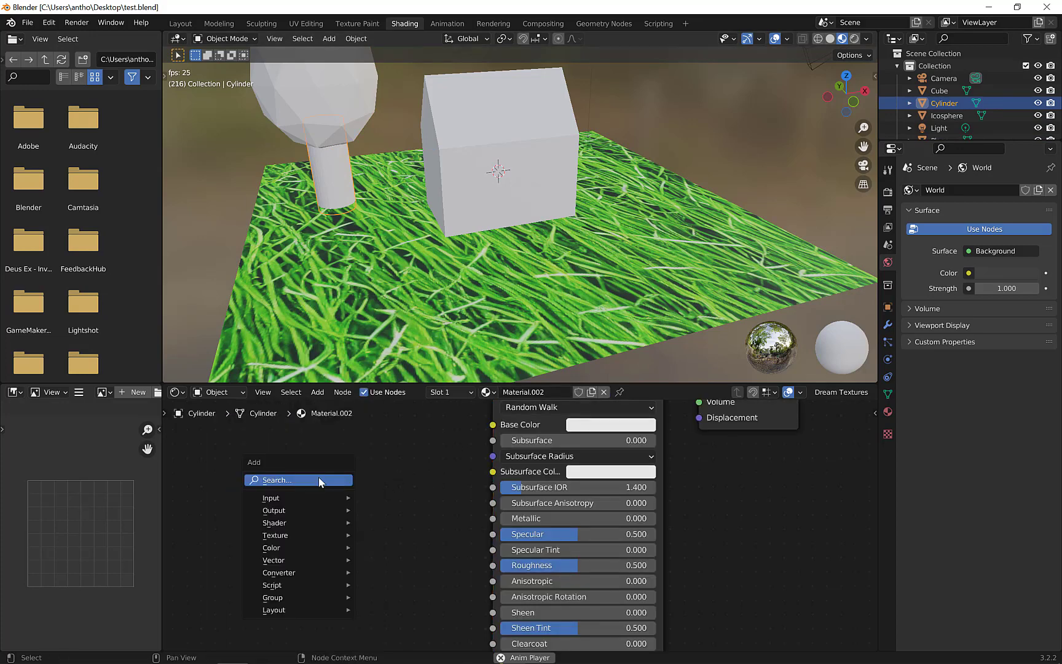
{"action": "left_click", "coordinate": [326, 482]}
{"action": "type", "text": "ima"}
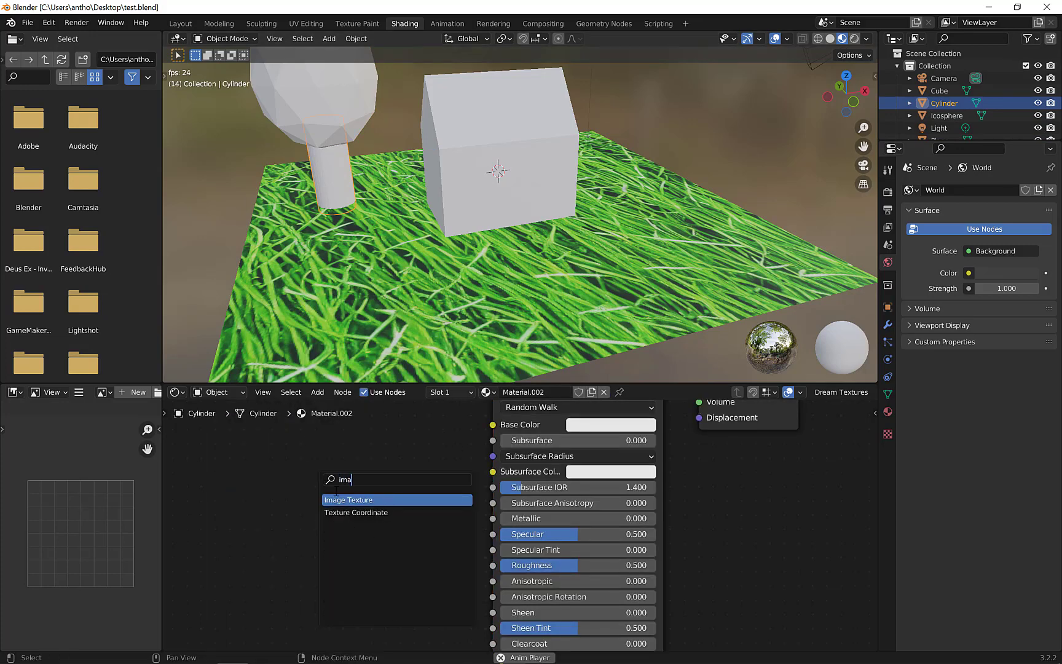
{"action": "left_click", "coordinate": [347, 500]}
{"action": "left_click", "coordinate": [271, 529]}
Step: Link the trunk's Image Texture Color to Base Color and assign the wood image 569323263
{"action": "left_click_drag", "start_coordinate": [452, 483], "coordinate": [493, 425]}
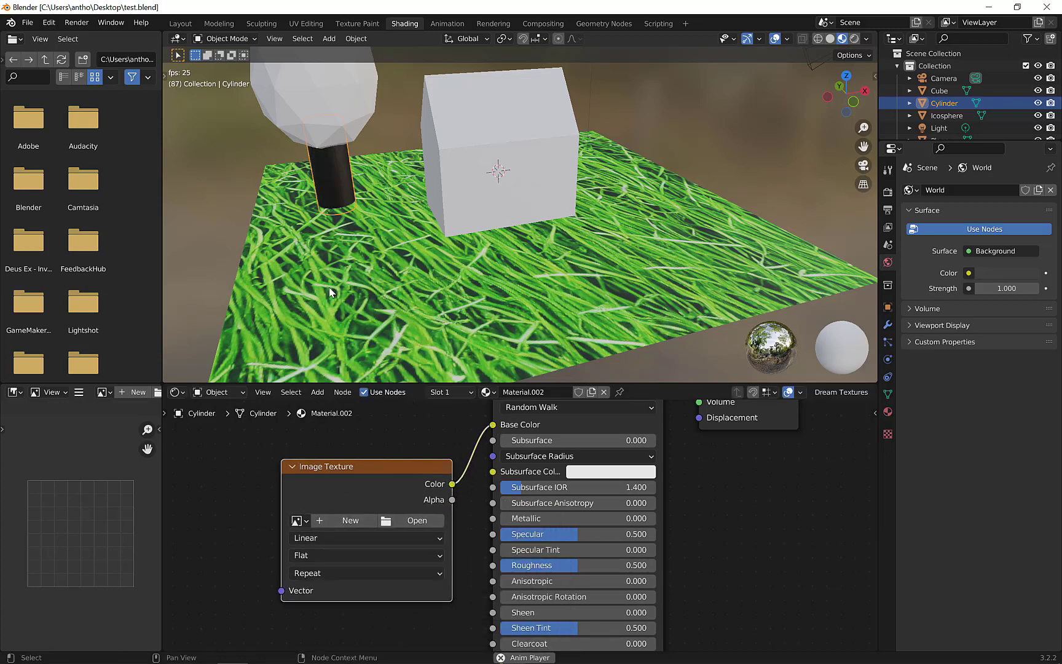
{"action": "left_click", "coordinate": [298, 521]}
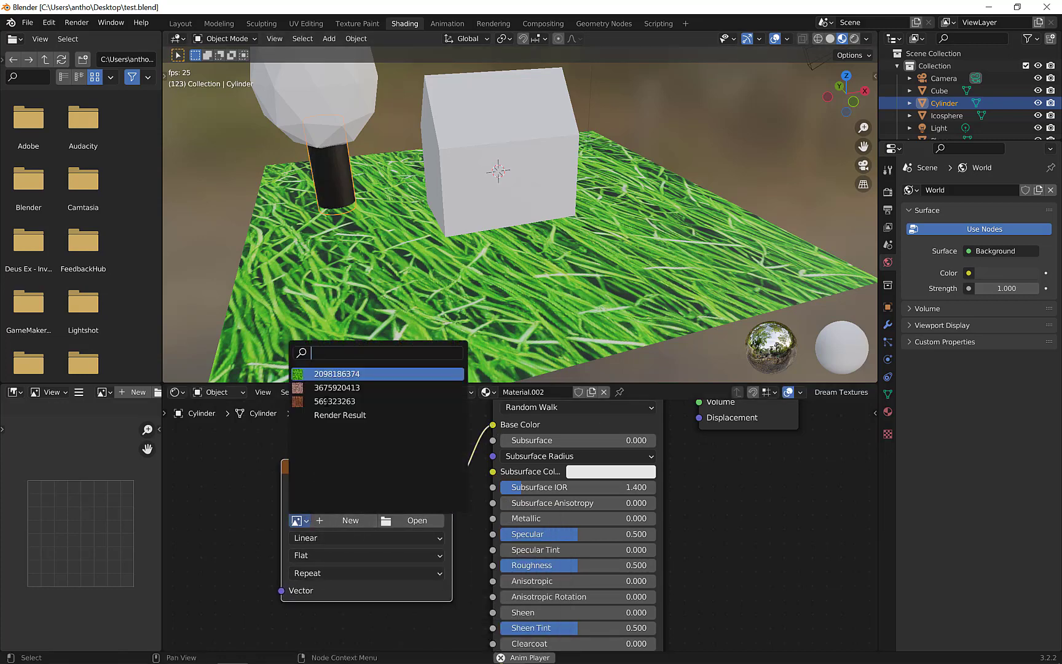
{"action": "left_click", "coordinate": [321, 400]}
Step: Put the house into Edit Mode and select its sloped roof faces using face selection
{"action": "left_click", "coordinate": [445, 163]}
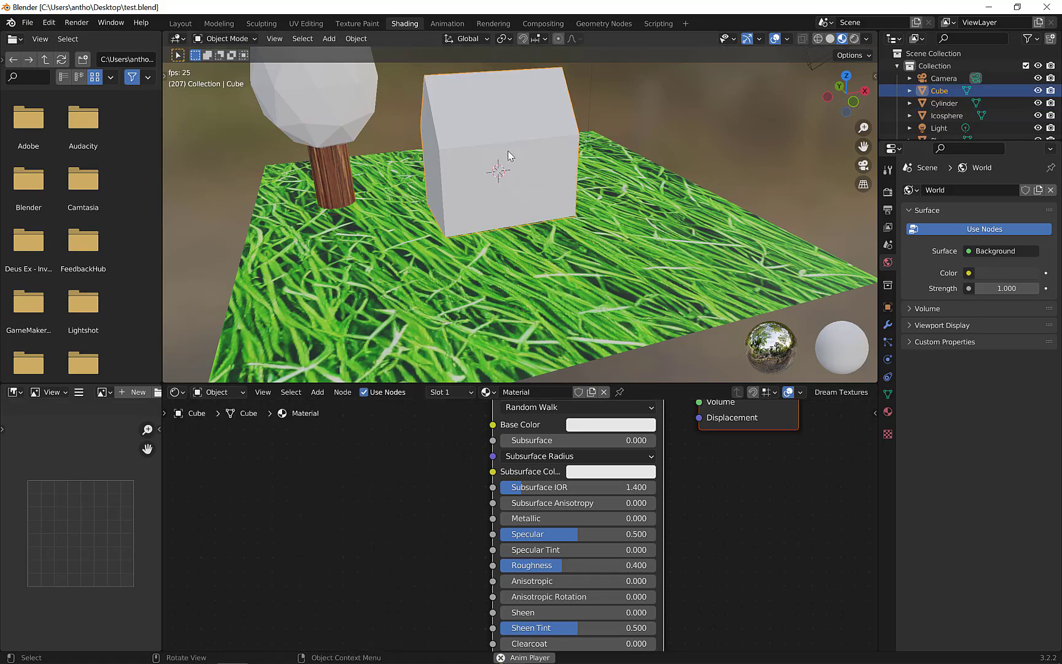
{"action": "middle_click_drag", "start_coordinate": [508, 151], "coordinate": [532, 246]}
{"action": "key", "text": "Tab"}
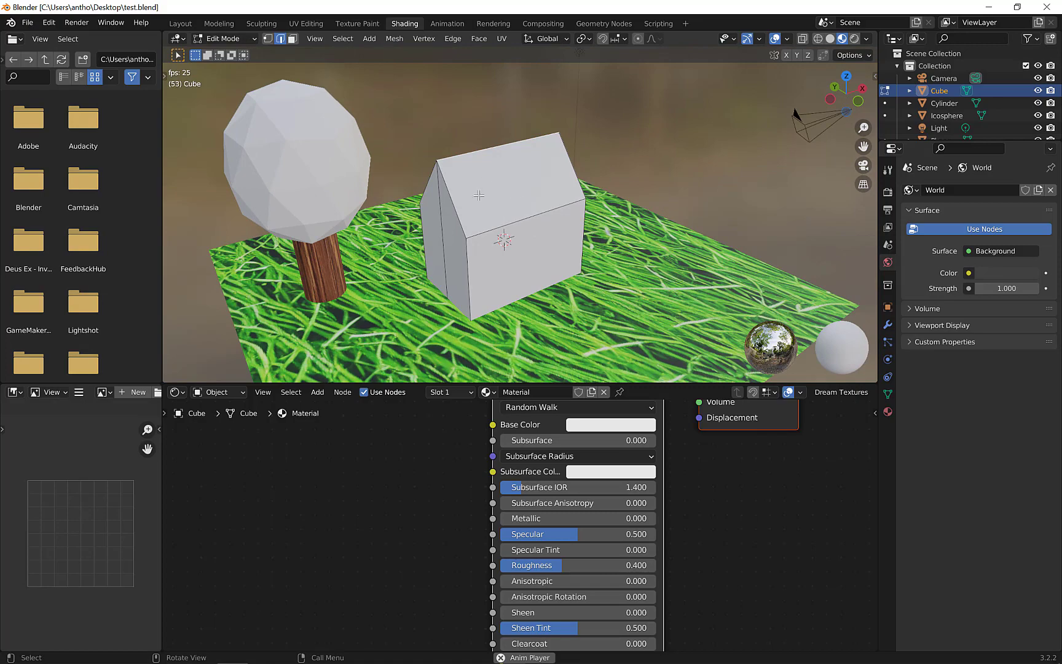
{"action": "middle_click_drag", "start_coordinate": [478, 195], "coordinate": [650, 219]}
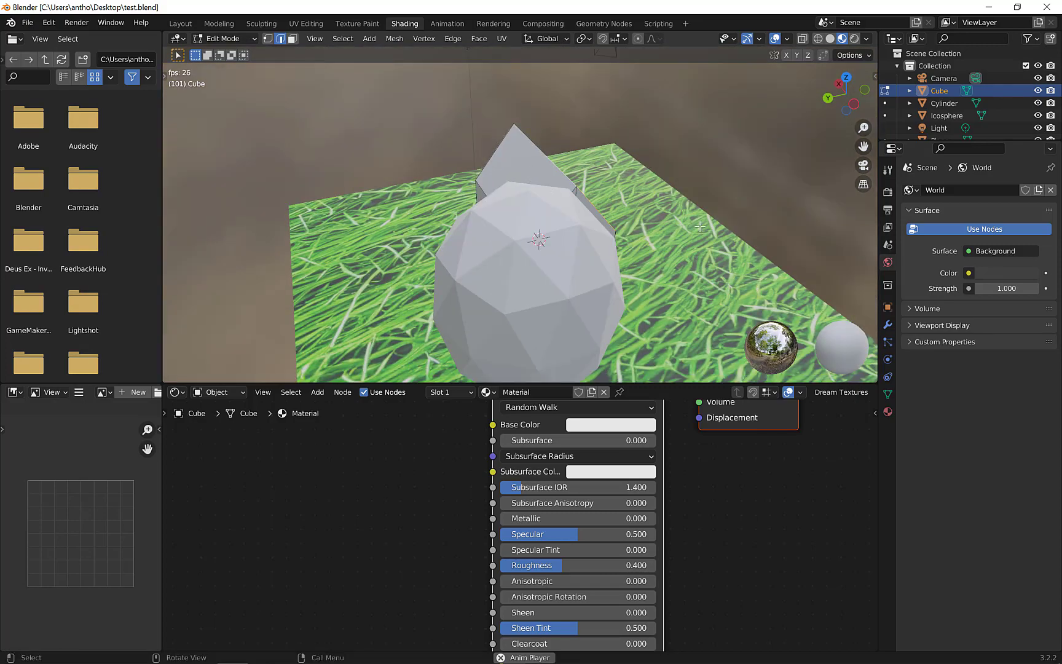
{"action": "left_click", "coordinate": [293, 38]}
{"action": "right_click", "coordinate": [486, 130]}
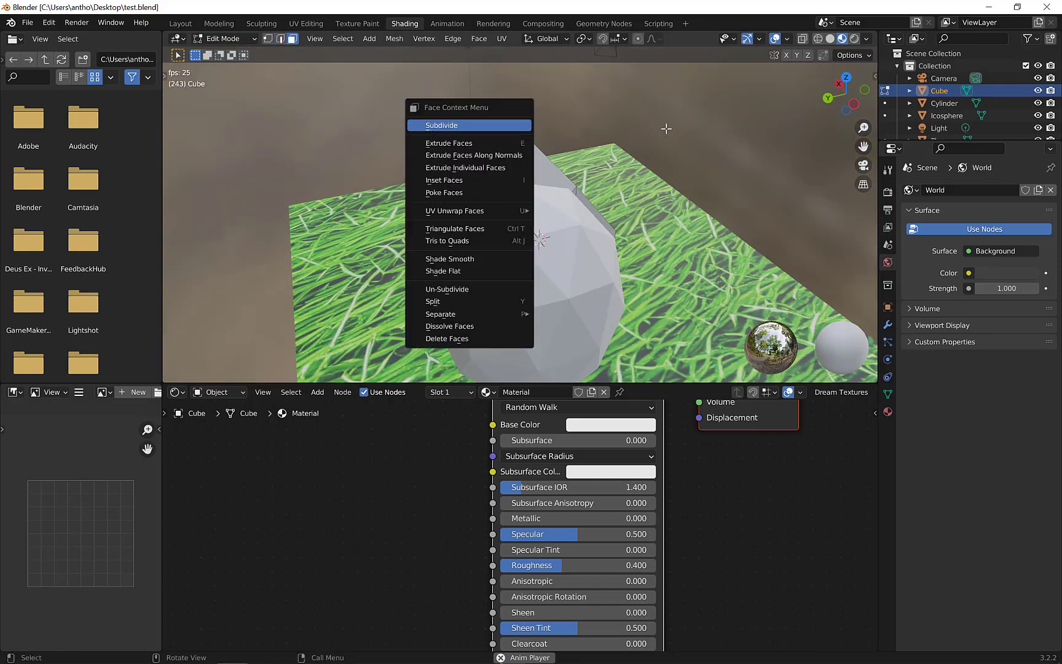
{"action": "middle_click_drag", "start_coordinate": [667, 128], "coordinate": [556, 164]}
{"action": "scroll", "coordinate": [556, 165], "scroll_direction": "up", "scroll_amount": 5}
{"action": "scroll", "coordinate": [536, 173], "scroll_direction": "down", "scroll_amount": 2}
{"action": "left_click", "coordinate": [507, 185], "text": "shift"}
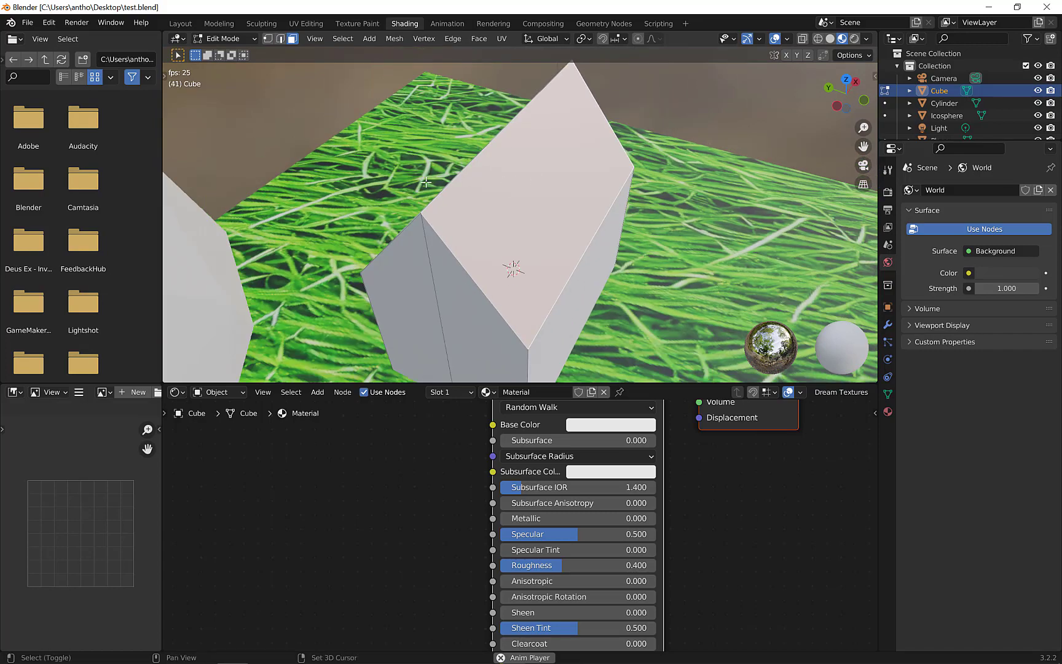
{"action": "middle_click_drag", "start_coordinate": [427, 183], "coordinate": [502, 234]}
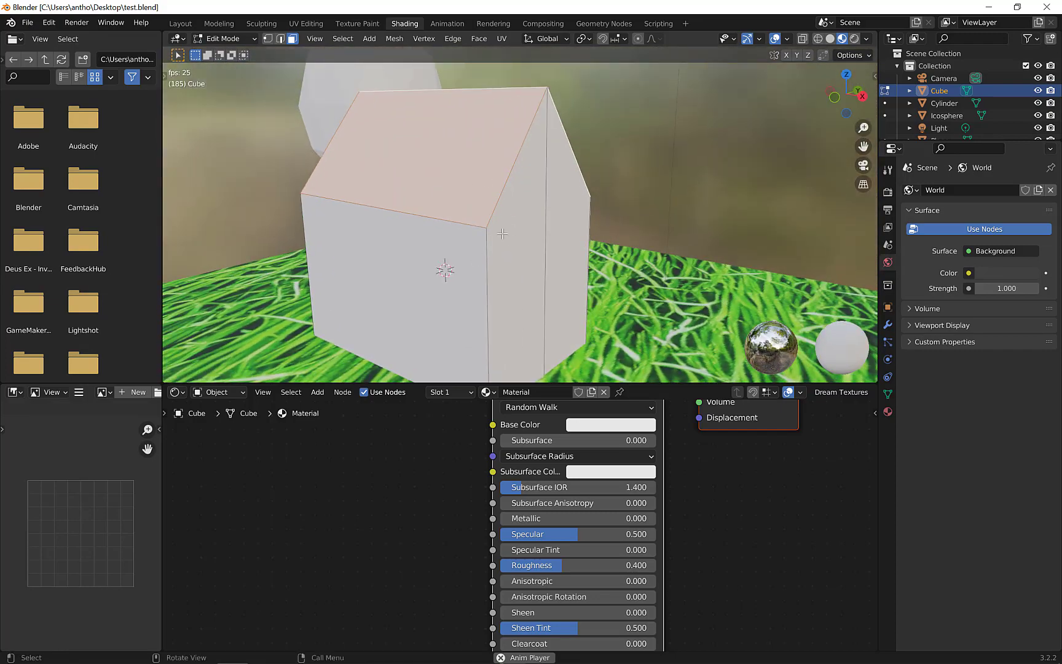
{"action": "scroll", "coordinate": [502, 234], "scroll_direction": "down", "scroll_amount": 3}
Step: Add an Image Texture node beside the Principled BSDF in the house's material
{"action": "scroll", "coordinate": [492, 468], "scroll_direction": "down", "scroll_amount": 5}
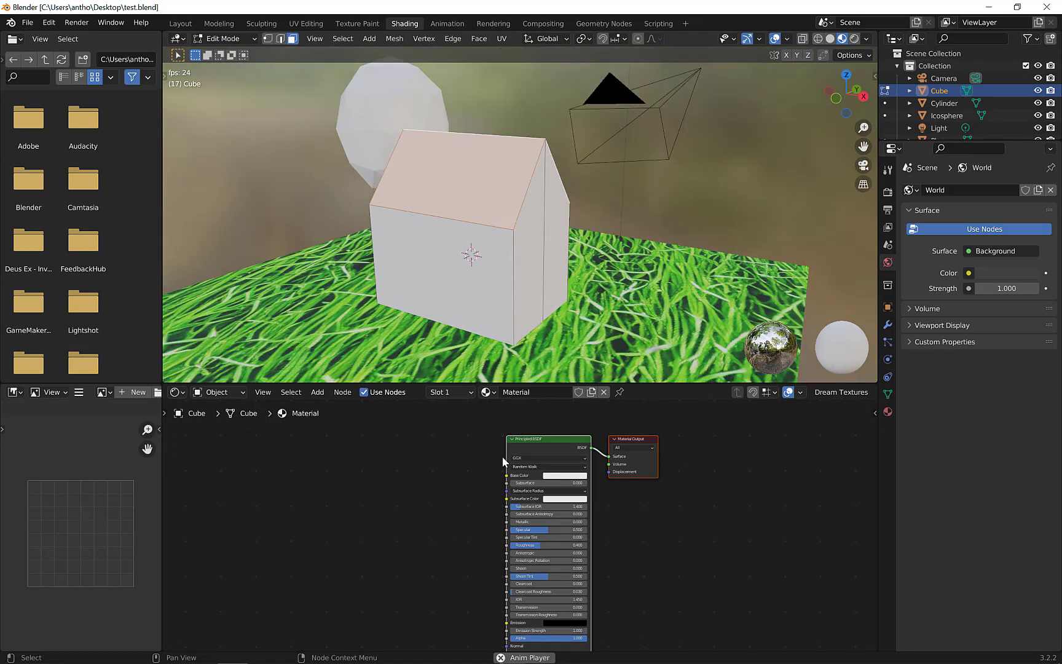
{"action": "scroll", "coordinate": [456, 467], "scroll_direction": "up", "scroll_amount": 3}
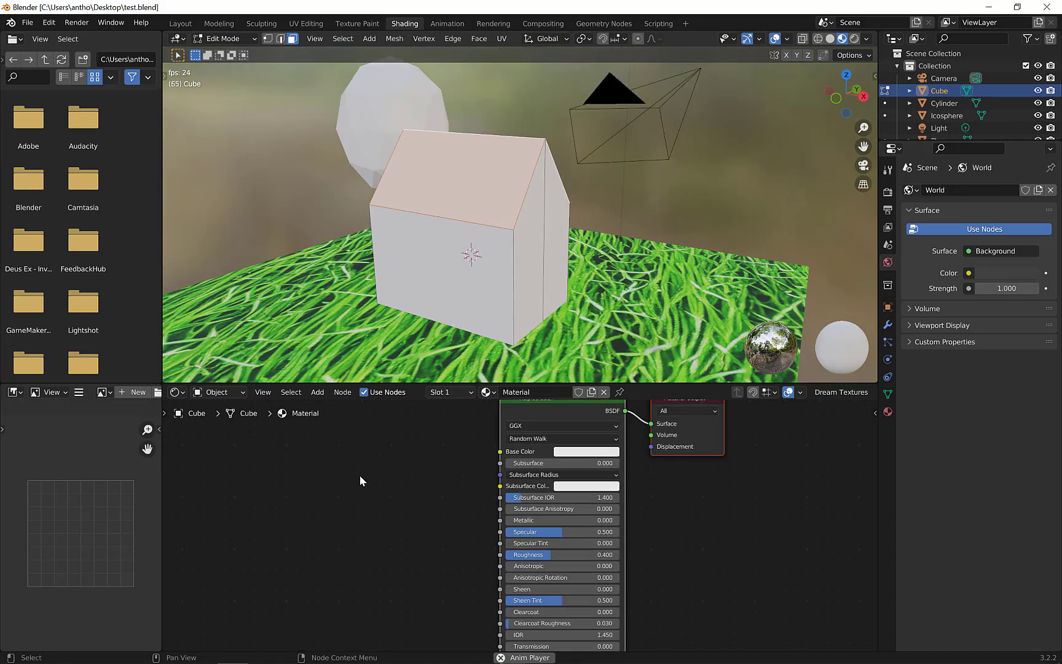
{"action": "key", "text": "shift+a"}
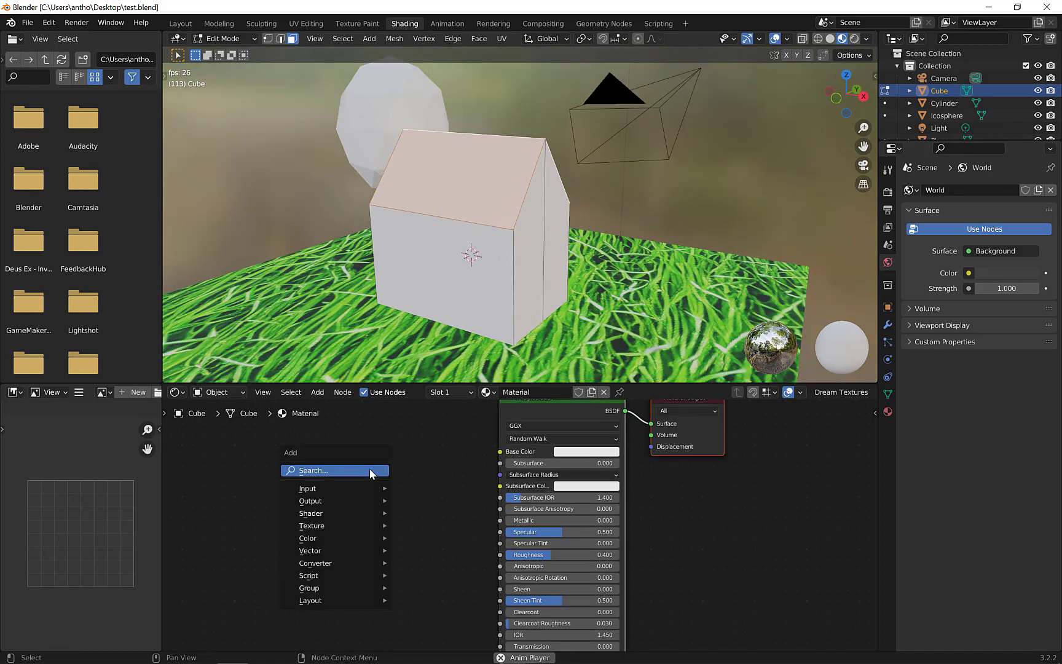
{"action": "left_click", "coordinate": [369, 467]}
{"action": "type", "text": "ima"}
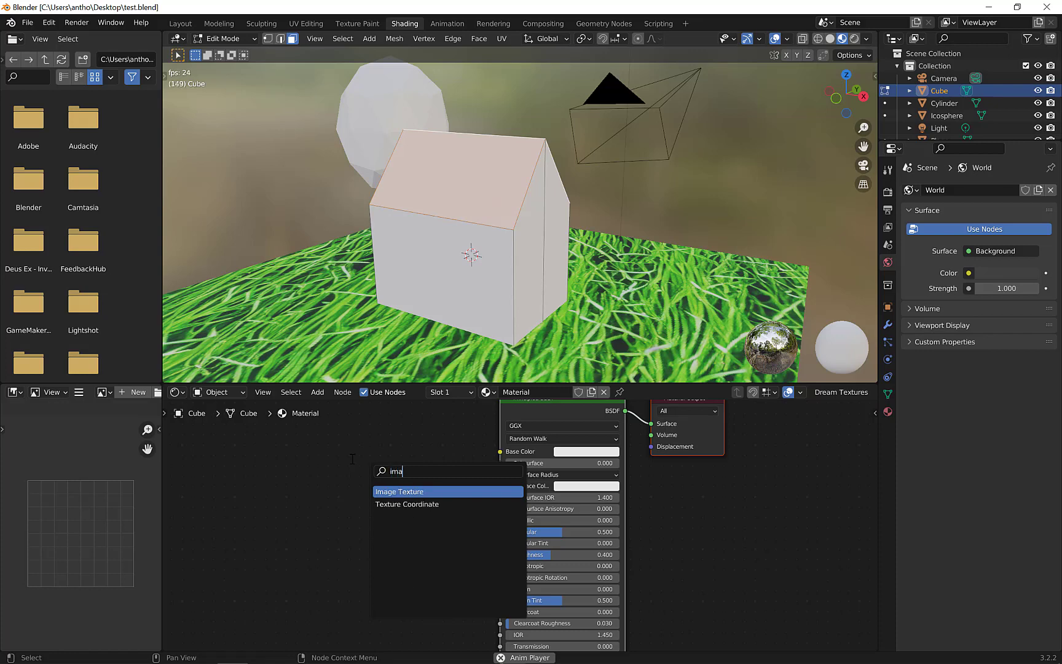
{"action": "left_click", "coordinate": [399, 492]}
{"action": "left_click", "coordinate": [426, 488]}
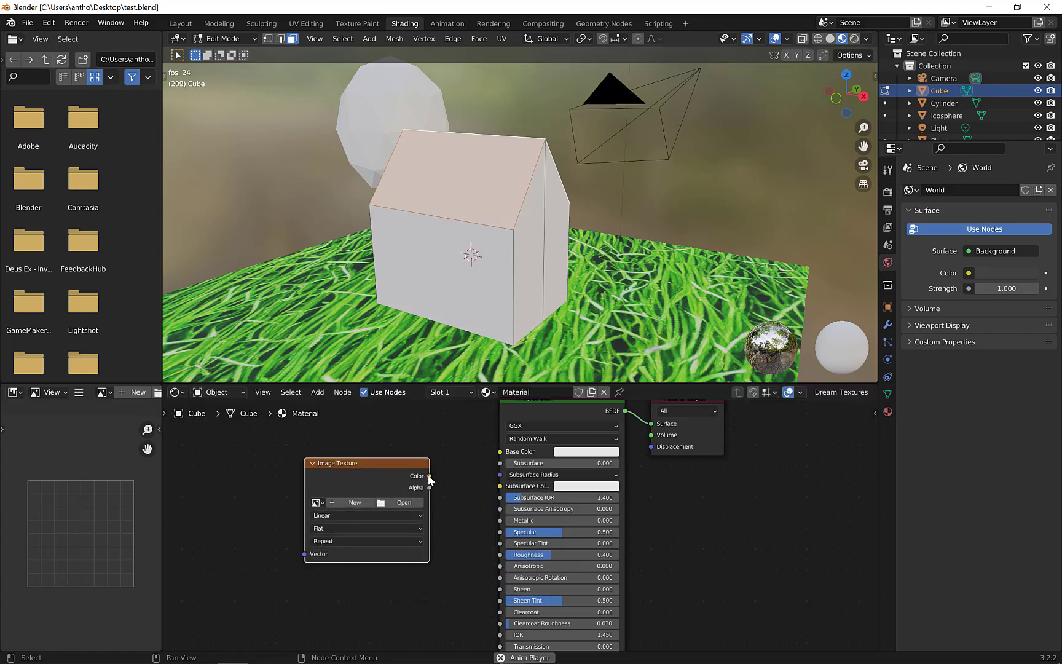
{"action": "left_click_drag", "start_coordinate": [429, 477], "coordinate": [500, 452]}
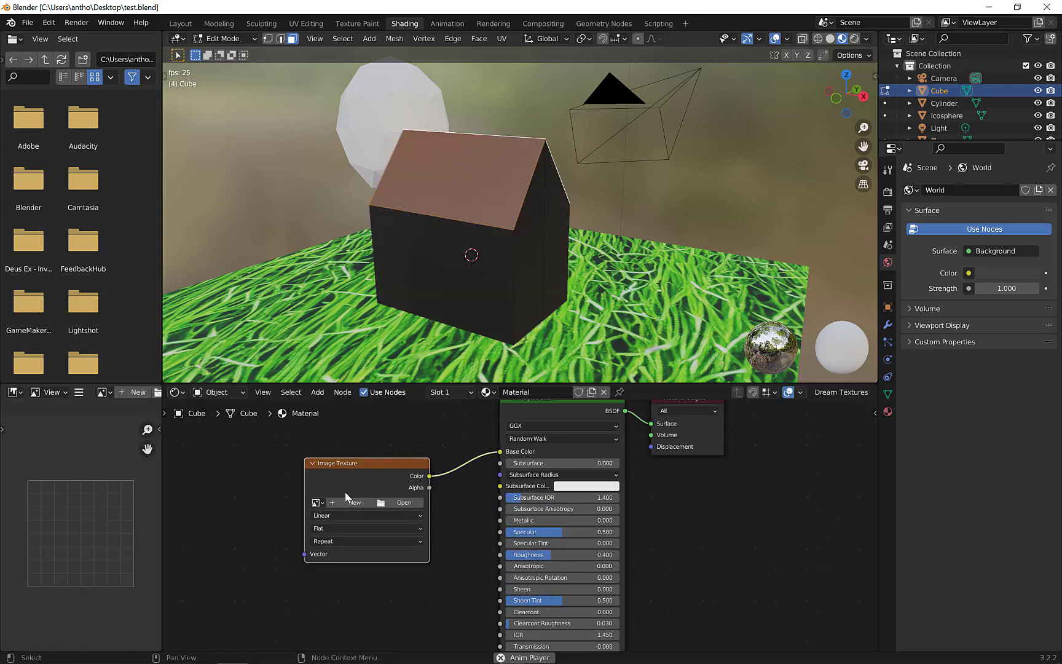
{"action": "left_click", "coordinate": [323, 501]}
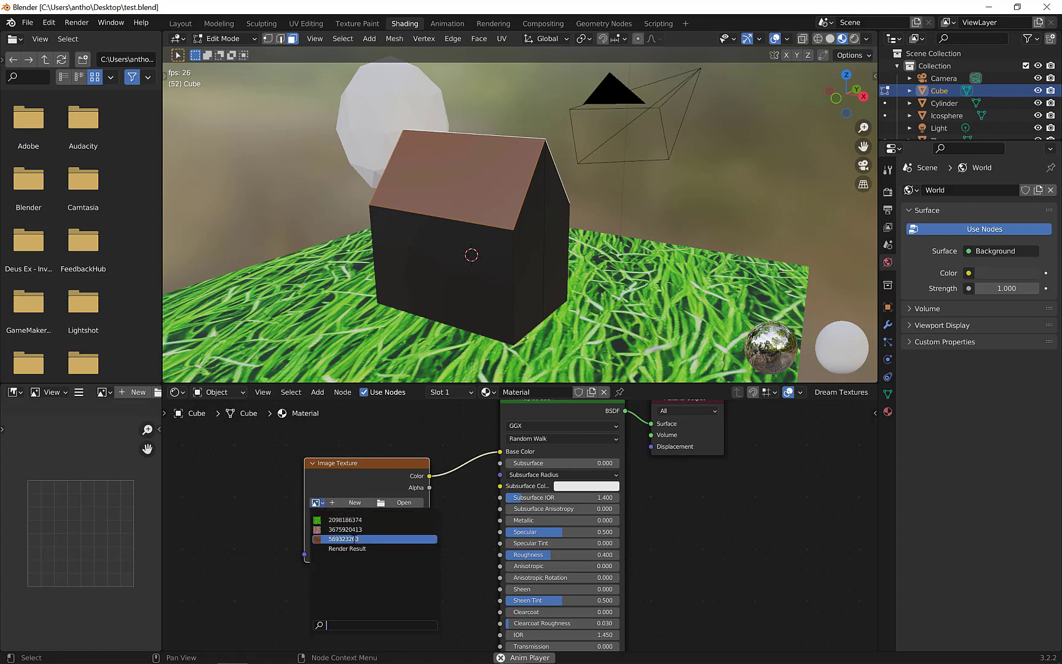
{"action": "left_click", "coordinate": [347, 529]}
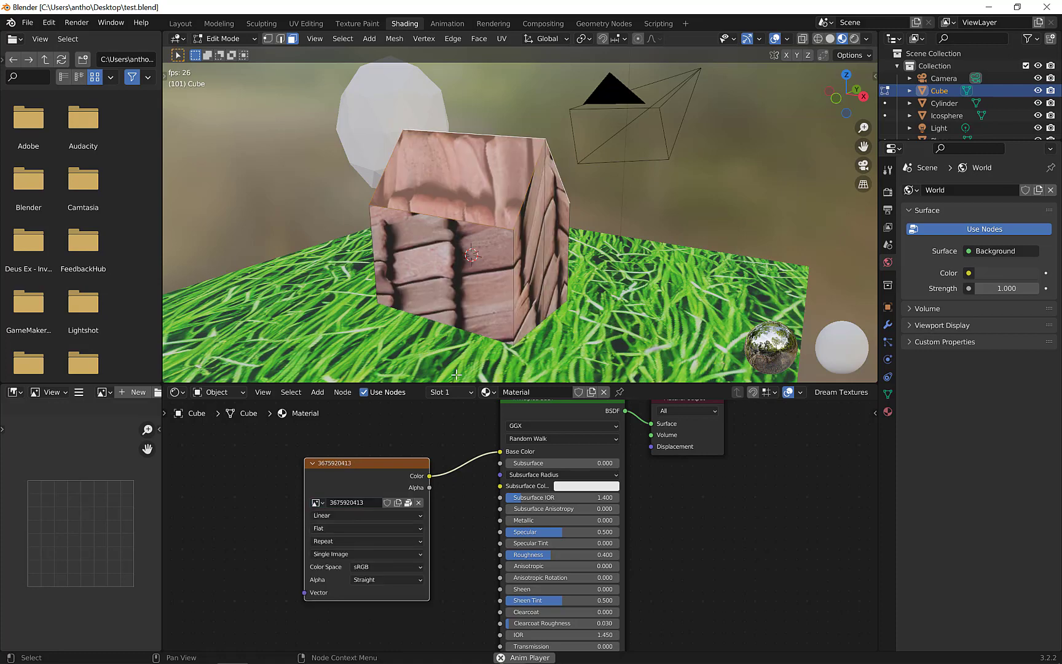
Step: Switch to the Modeling workspace and turn its image editor into a 3D Viewport with material preview shading
{"action": "middle_click_drag", "start_coordinate": [462, 240], "coordinate": [593, 251]}
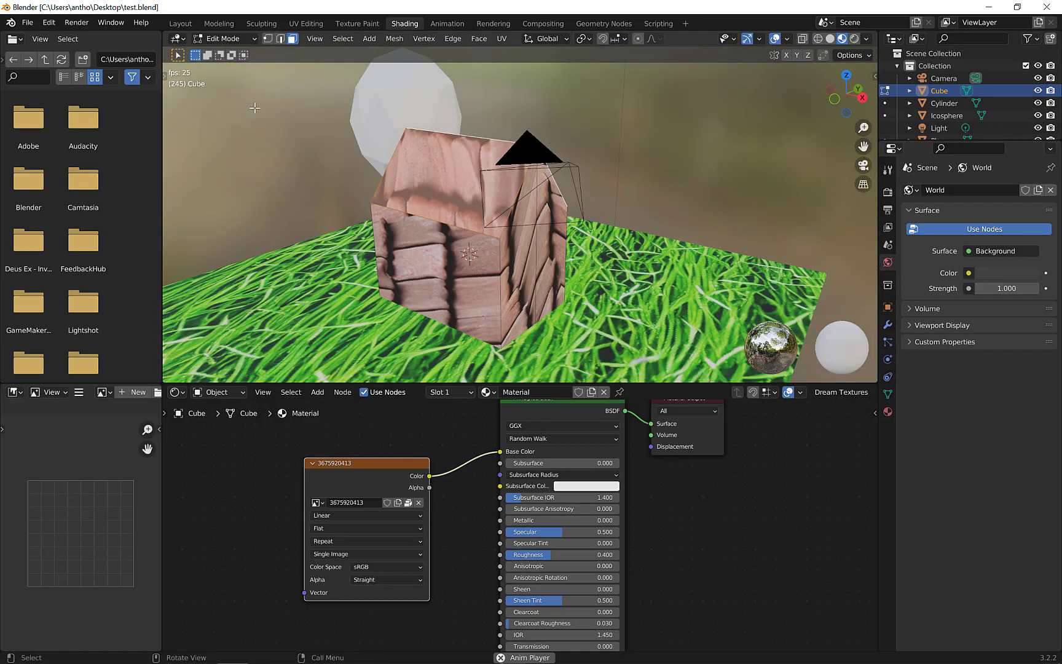
{"action": "left_click", "coordinate": [222, 25]}
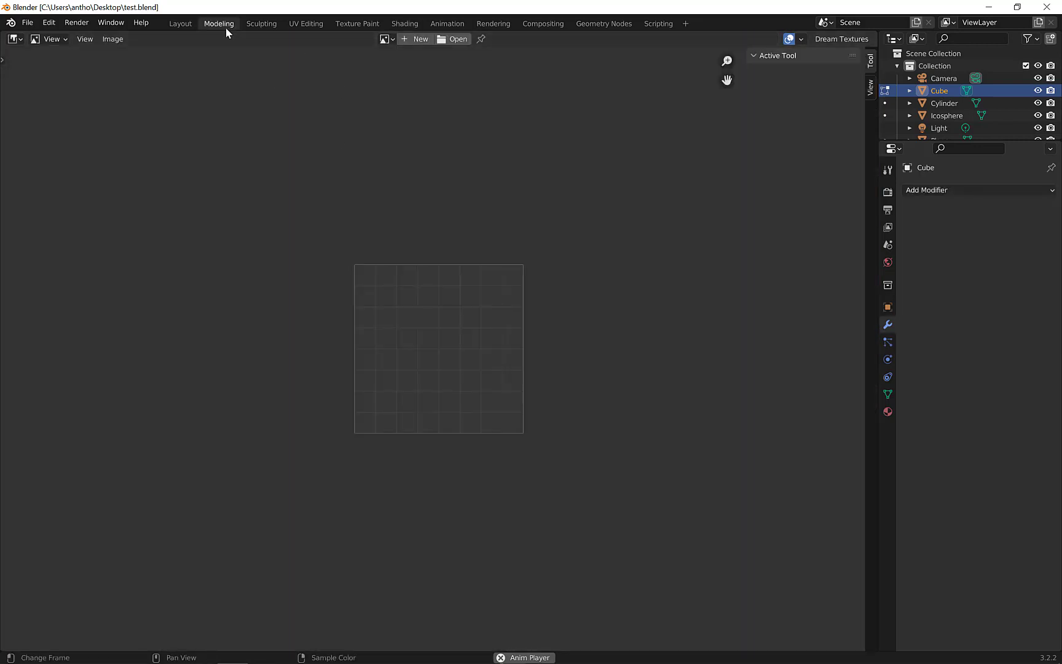
{"action": "left_click", "coordinate": [11, 40]}
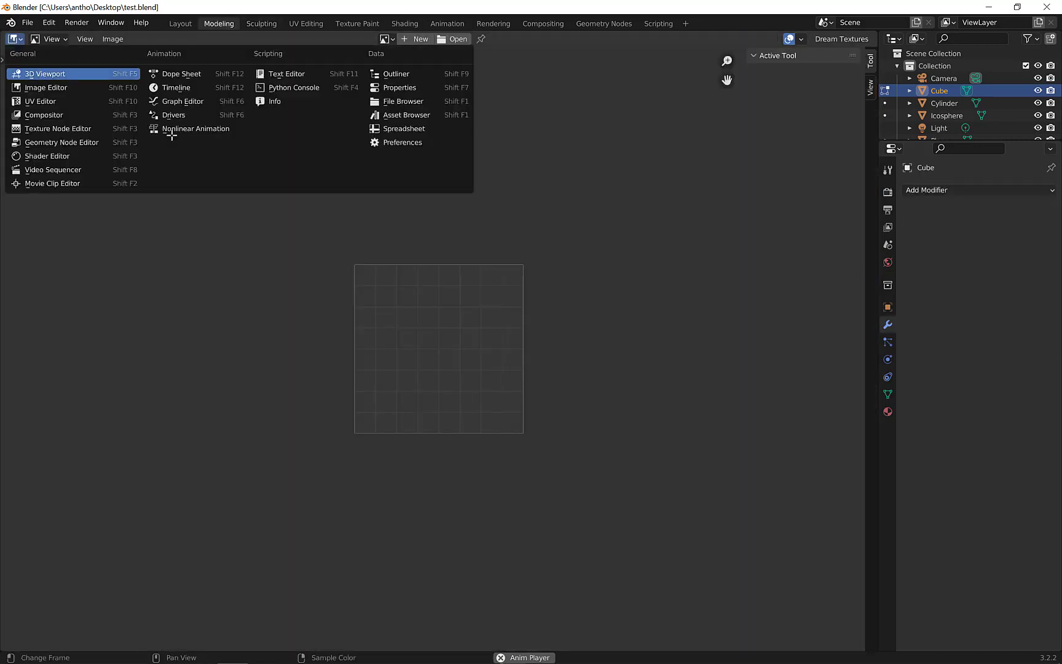
{"action": "left_click", "coordinate": [40, 74]}
{"action": "left_click", "coordinate": [842, 39]}
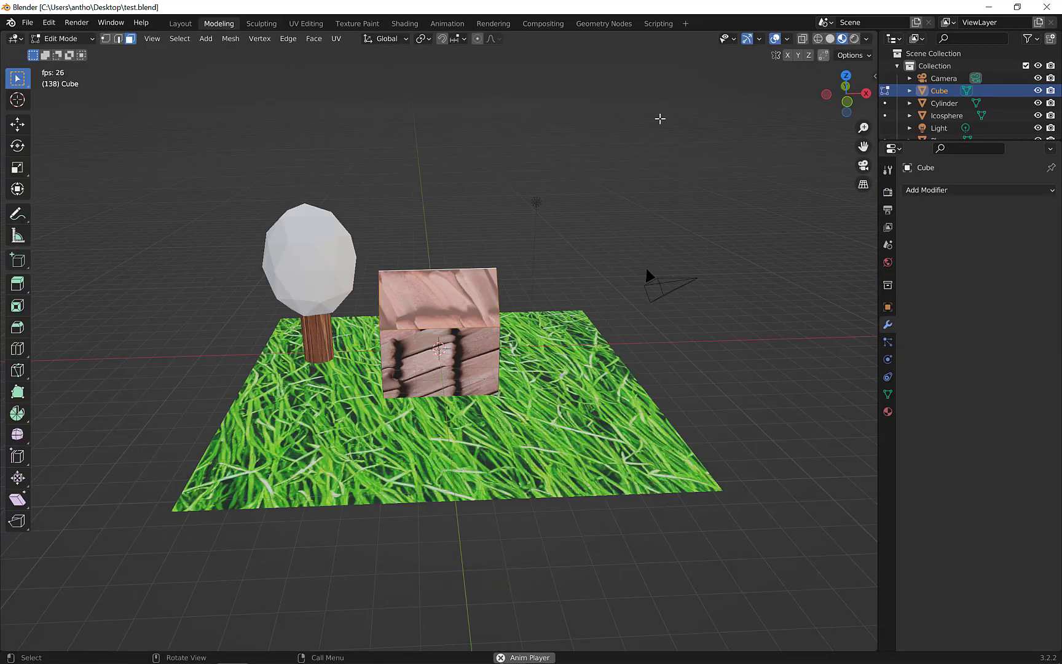
Step: Add a second material slot to the house and create a new material in it
{"action": "mouse_move", "coordinate": [644, 266]}
{"action": "middle_mouse_down"}
{"action": "mouse_move", "coordinate": [520, 171]}
{"action": "mouse_move", "coordinate": [461, 269]}
{"action": "mouse_move", "coordinate": [538, 277]}
{"action": "middle_mouse_up"}
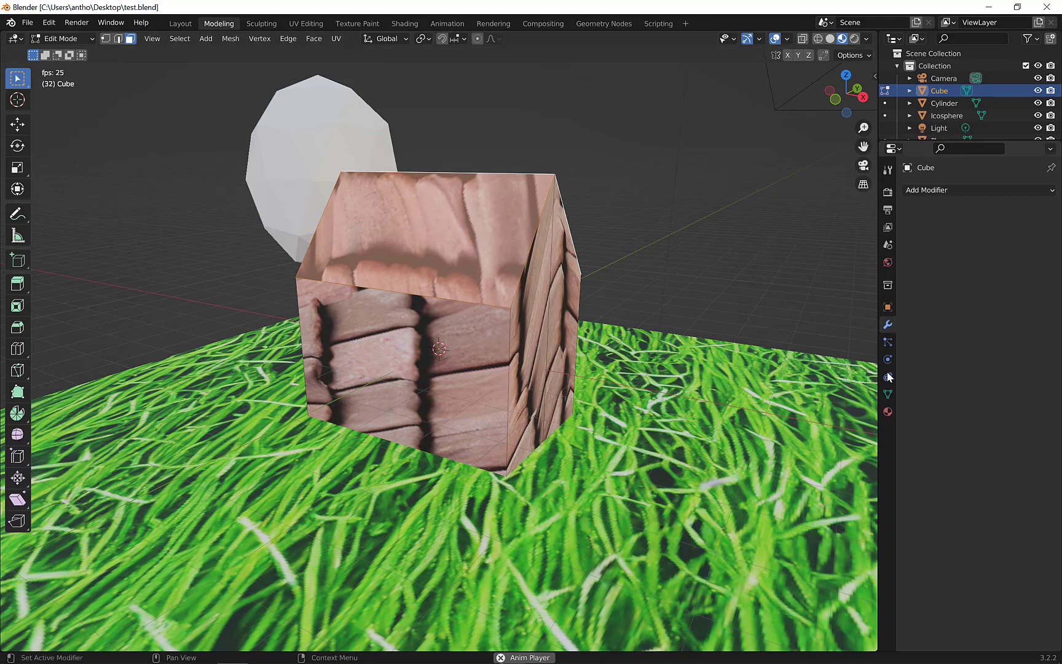
{"action": "left_click", "coordinate": [887, 411]}
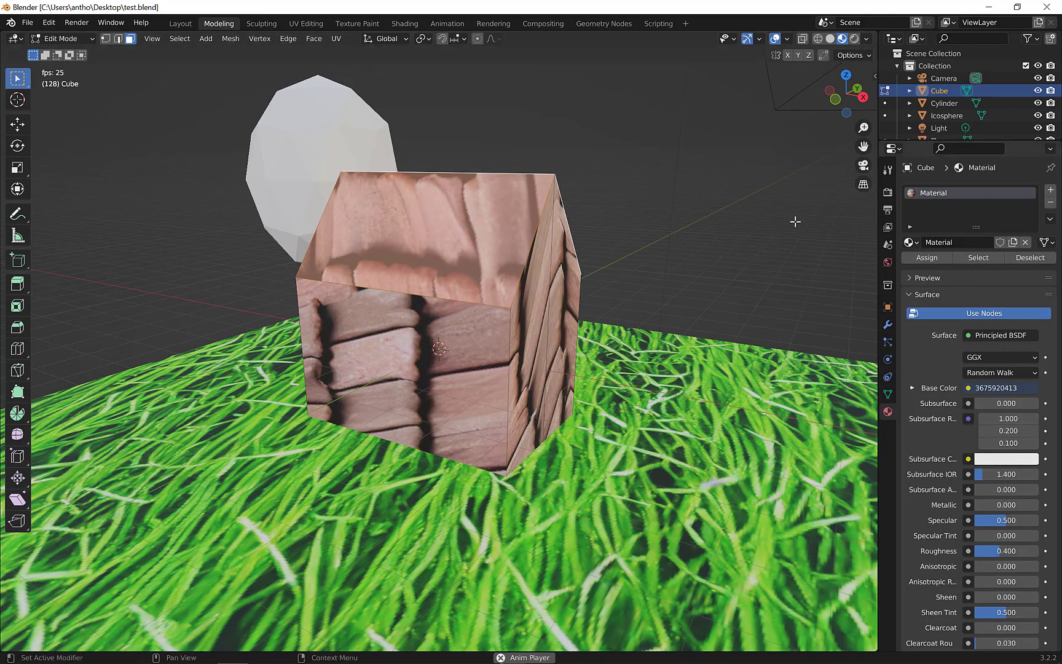
{"action": "left_click", "coordinate": [1050, 191]}
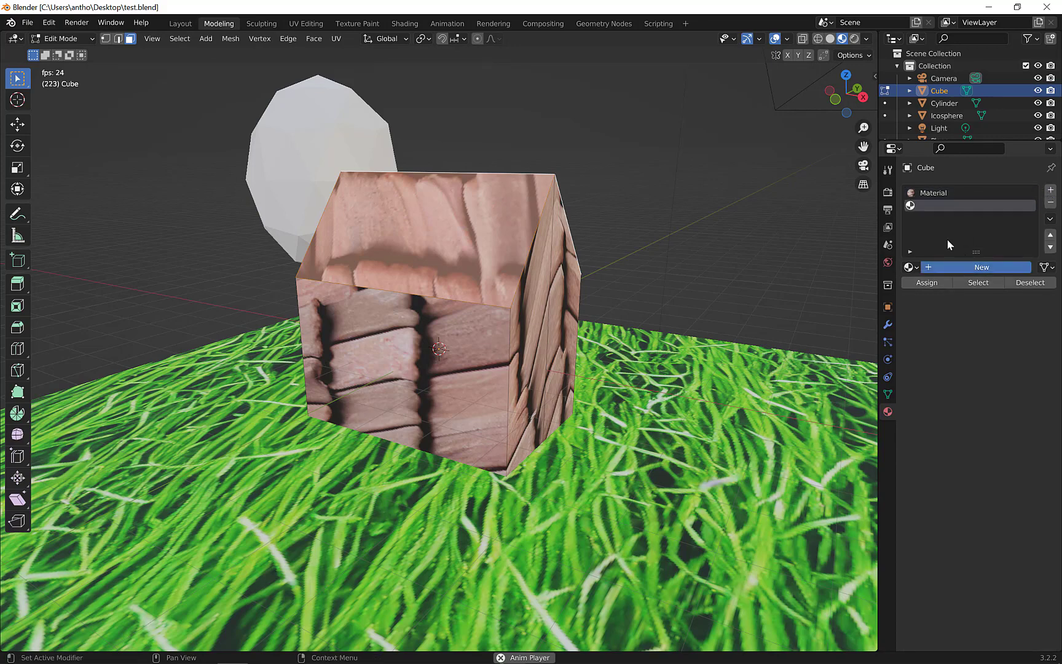
{"action": "left_click", "coordinate": [949, 266]}
Step: Select all of the house's wall faces, assign the new blank material to them, and leave Edit Mode
{"action": "left_click", "coordinate": [485, 345]}
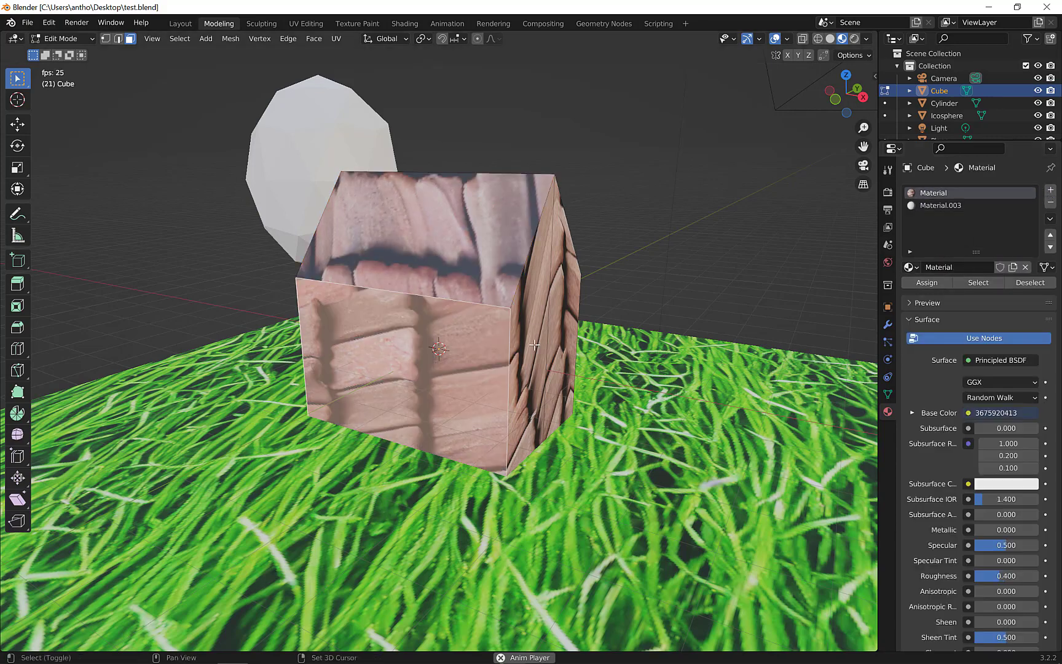
{"action": "left_click", "coordinate": [532, 336], "text": "shift"}
{"action": "left_click", "coordinate": [567, 325], "text": "shift"}
{"action": "mouse_move", "coordinate": [582, 323]}
{"action": "middle_mouse_down"}
{"action": "mouse_move", "coordinate": [427, 317]}
{"action": "mouse_move", "coordinate": [586, 347]}
{"action": "middle_mouse_up"}
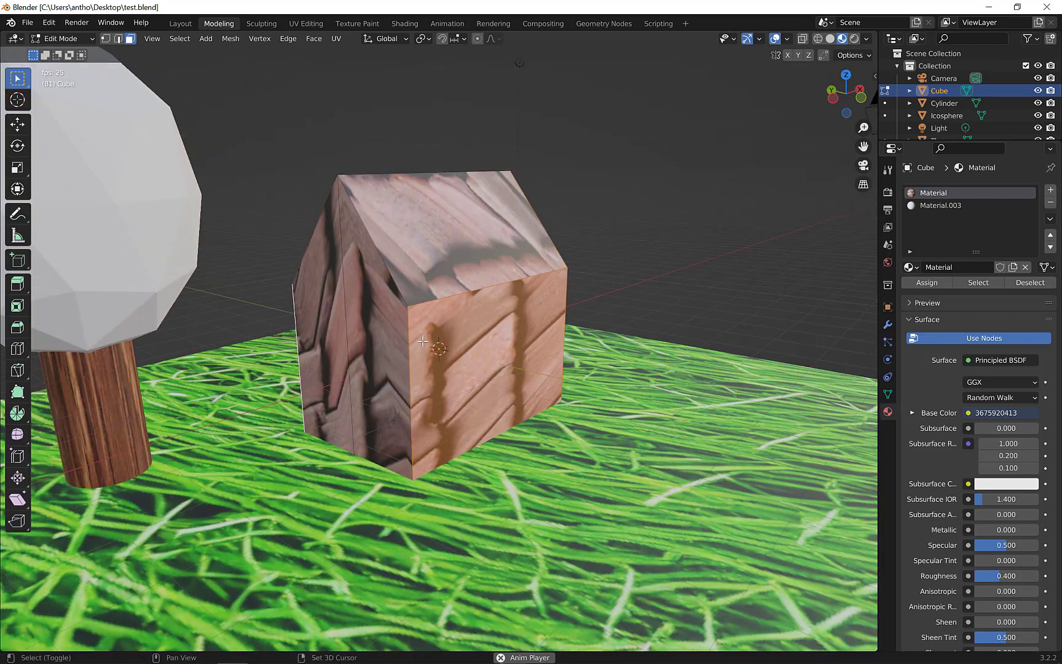
{"action": "left_click", "coordinate": [936, 205]}
{"action": "left_click", "coordinate": [927, 282]}
{"action": "middle_click_drag", "start_coordinate": [663, 280], "coordinate": [118, 291]}
{"action": "key", "text": "Tab"}
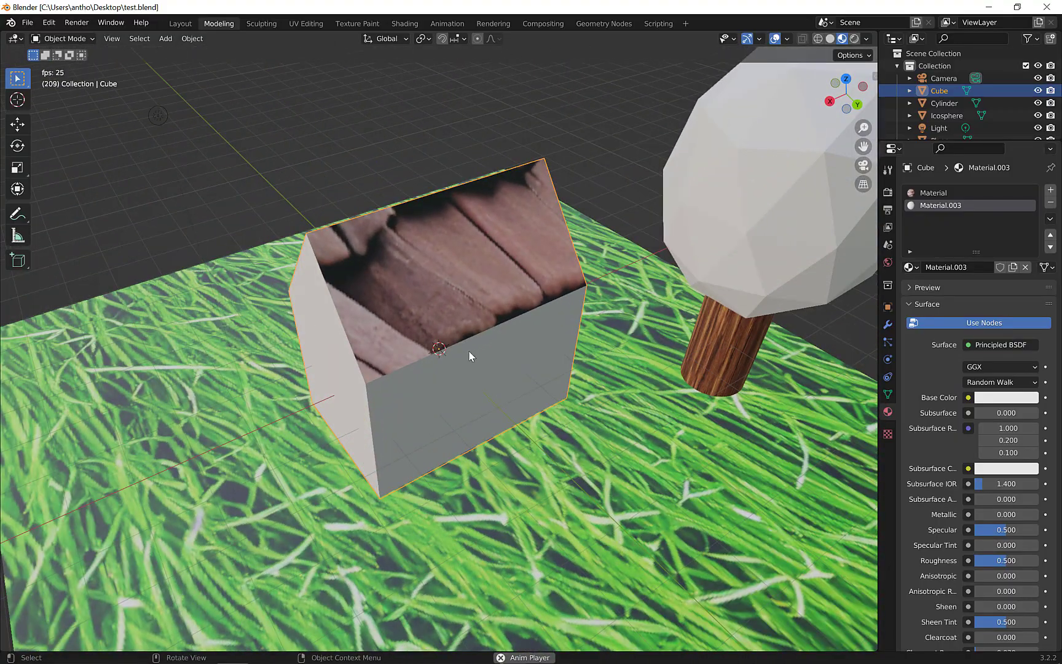
Step: Put the house back into Edit Mode and select its two sloped roof faces
{"action": "middle_click_drag", "start_coordinate": [412, 369], "coordinate": [429, 221]}
{"action": "key", "text": "Tab"}
{"action": "left_click", "coordinate": [445, 248]}
{"action": "left_click", "coordinate": [382, 249]}
{"action": "scroll", "coordinate": [450, 247], "scroll_direction": "up", "scroll_amount": 4}
{"action": "scroll", "coordinate": [394, 219], "scroll_direction": "down", "scroll_amount": 2}
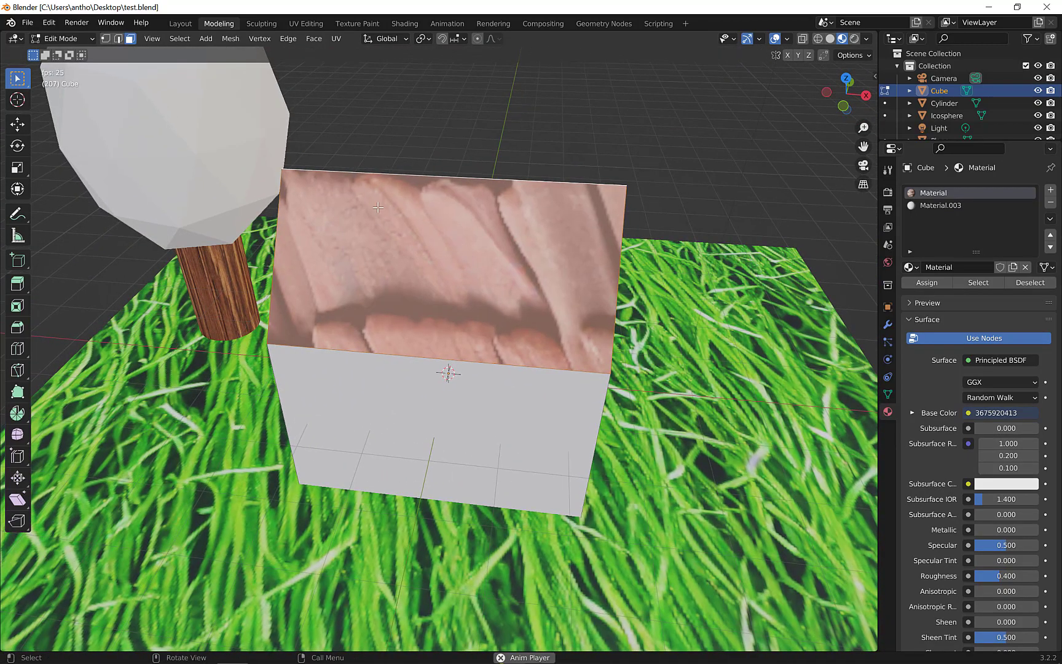
{"action": "middle_click_drag", "start_coordinate": [434, 215], "coordinate": [405, 195]}
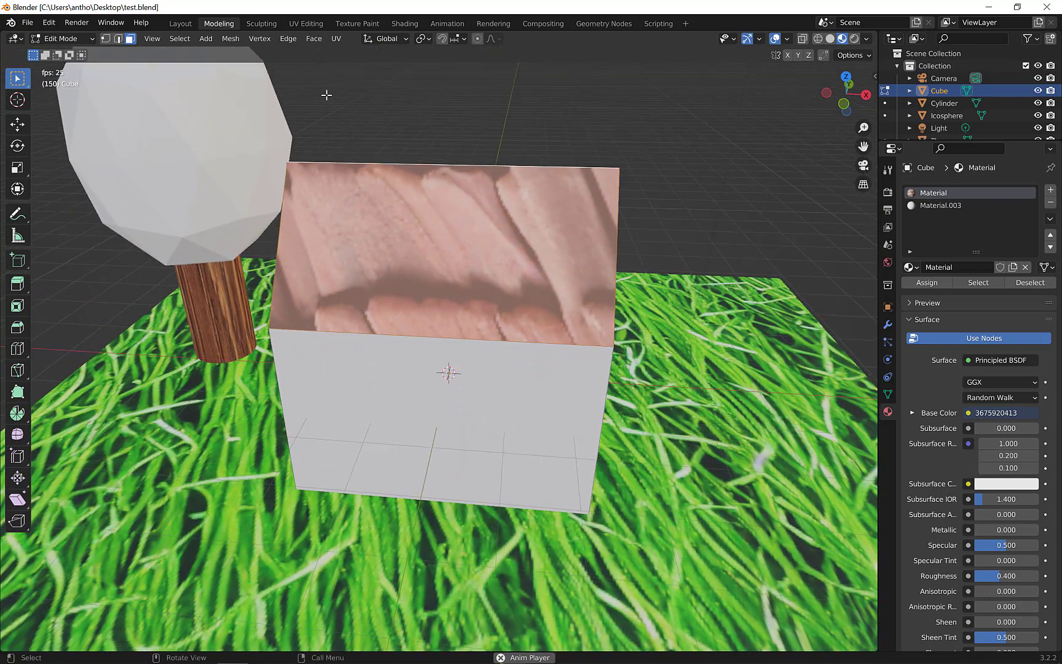
Step: Switch to the UV Editing workspace and set its 3D viewport to material preview shading
{"action": "left_click", "coordinate": [313, 24]}
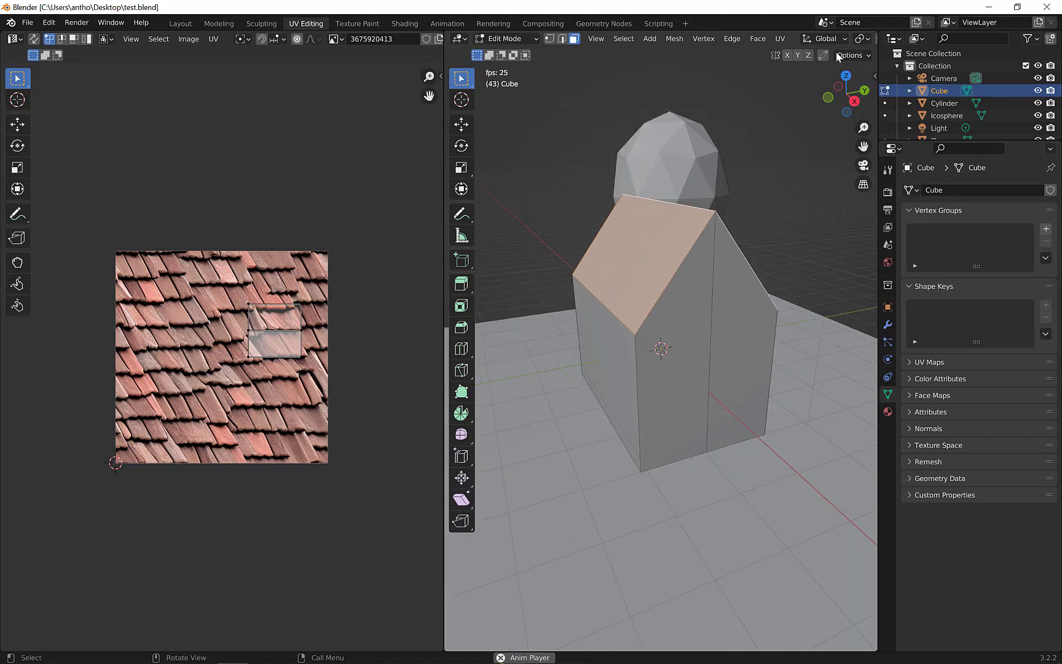
{"action": "scroll", "coordinate": [836, 39], "scroll_direction": "down", "scroll_amount": 6}
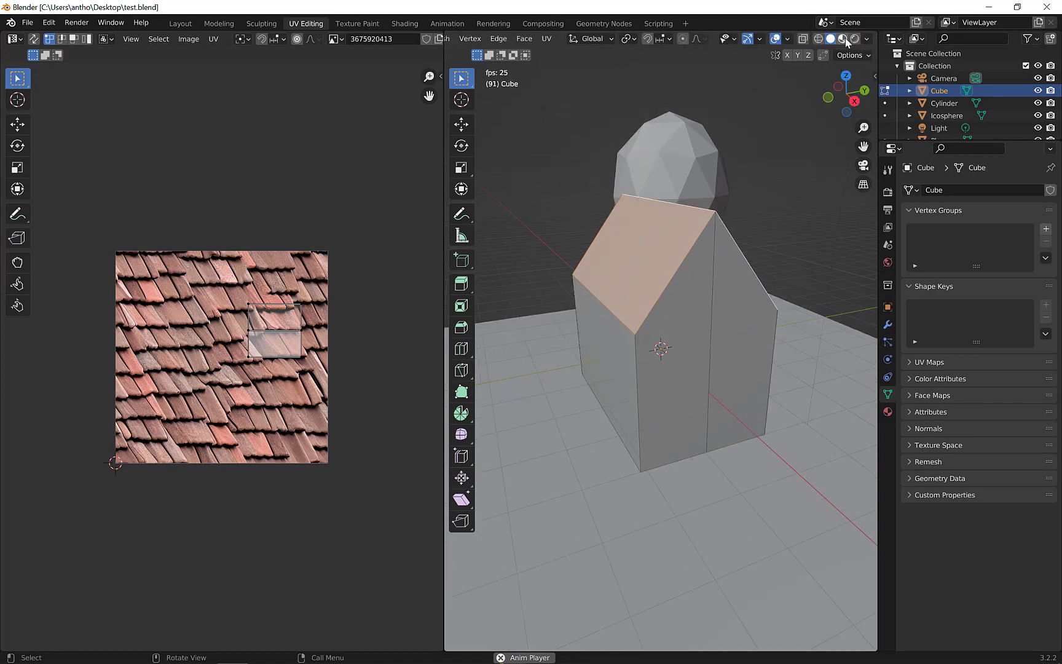
{"action": "left_click", "coordinate": [844, 39]}
{"action": "middle_click_drag", "start_coordinate": [683, 161], "coordinate": [619, 249]}
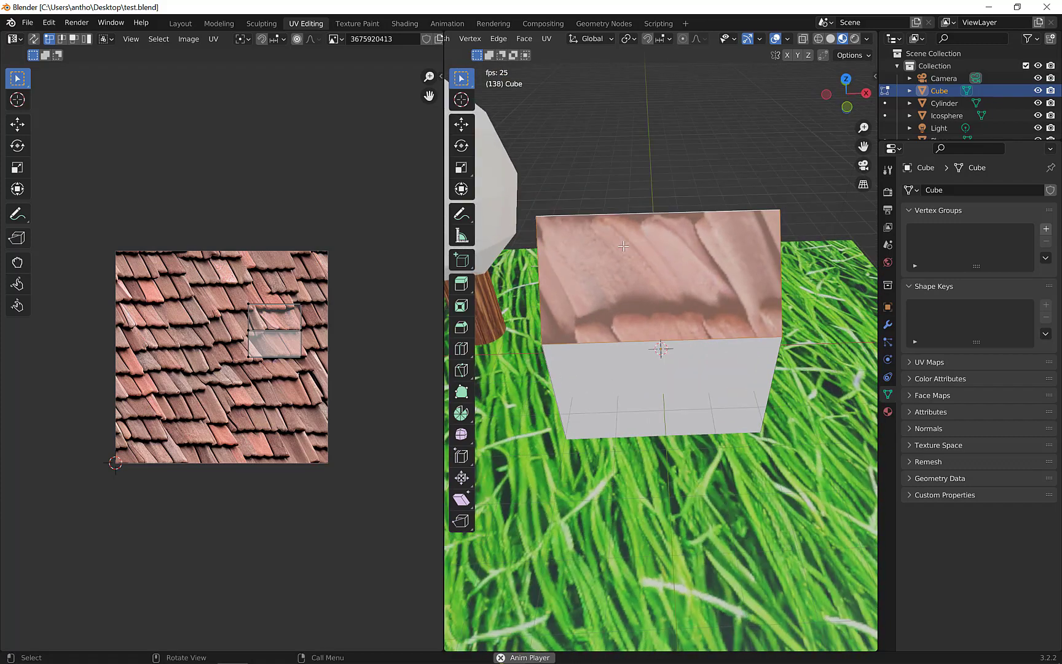
{"action": "scroll", "coordinate": [251, 334], "scroll_direction": "up", "scroll_amount": 4}
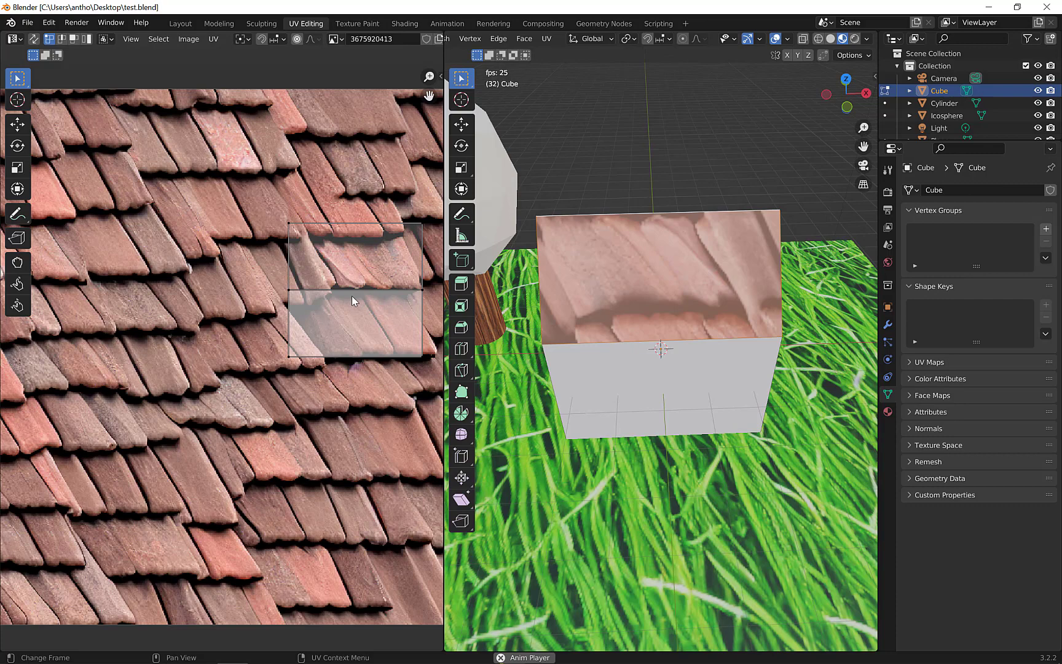
Step: Select all the roof UVs, scale them up, and center them so they cover nearly the whole roof tiles image
{"action": "key", "text": "a"}
{"action": "key", "text": "Home"}
{"action": "key", "text": "s"}
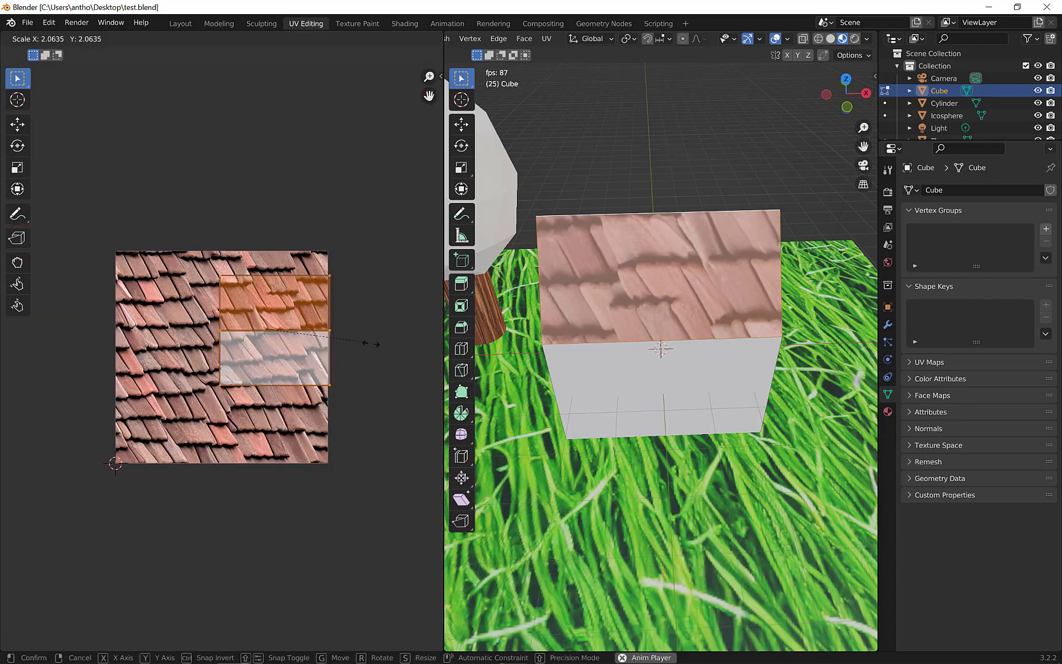
{"action": "left_click", "coordinate": [422, 379]}
{"action": "key", "text": "g"}
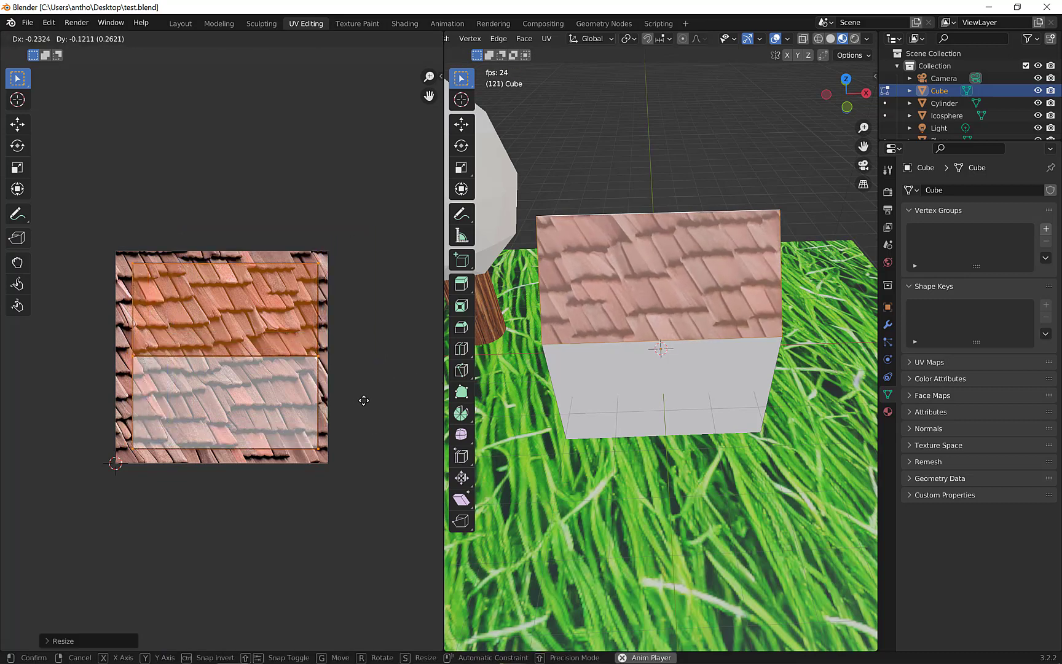
{"action": "left_click", "coordinate": [363, 406]}
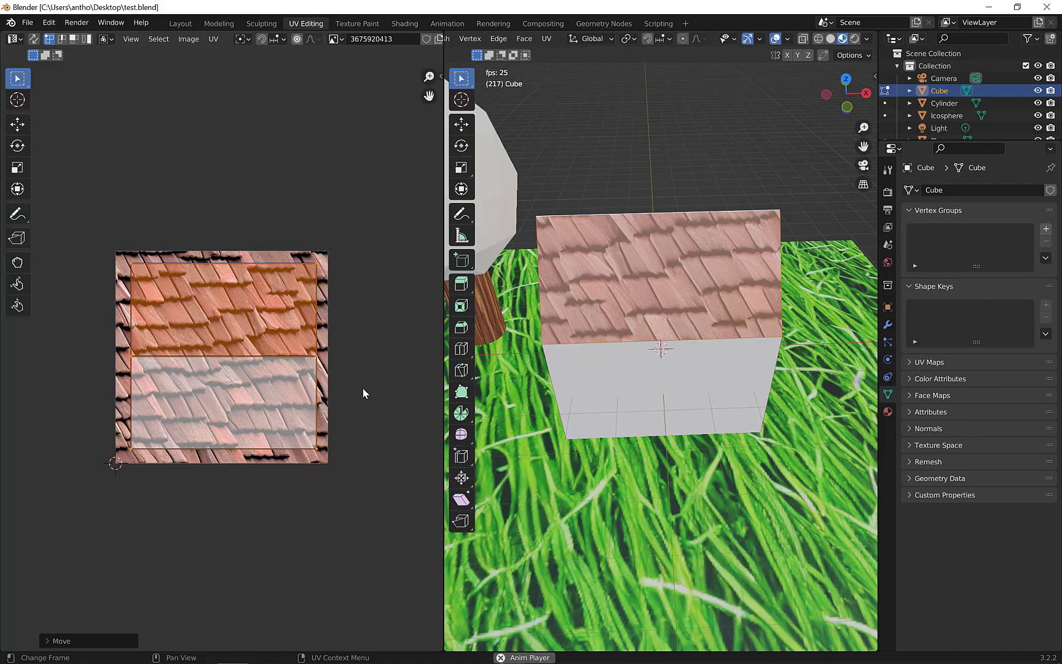
{"action": "key", "text": "s"}
{"action": "left_click", "coordinate": [380, 397]}
Step: Select a single roof slope, rotate its UVs by 180 degrees, and deselect everything
{"action": "middle_click_drag", "start_coordinate": [615, 369], "coordinate": [768, 277]}
{"action": "left_click", "coordinate": [750, 246]}
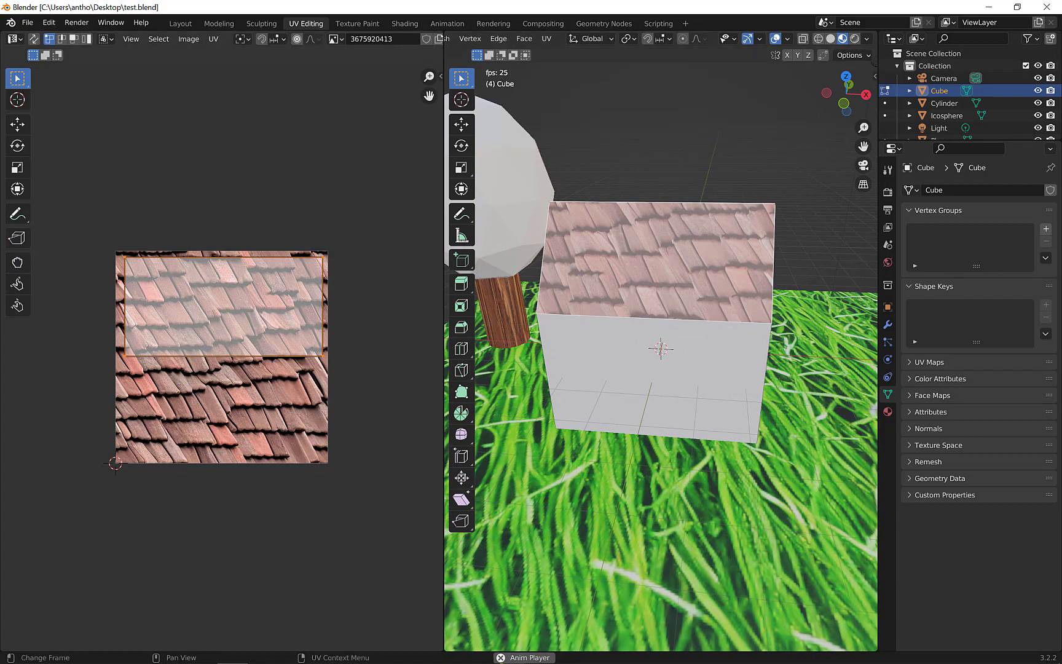
{"action": "key", "text": "r"}
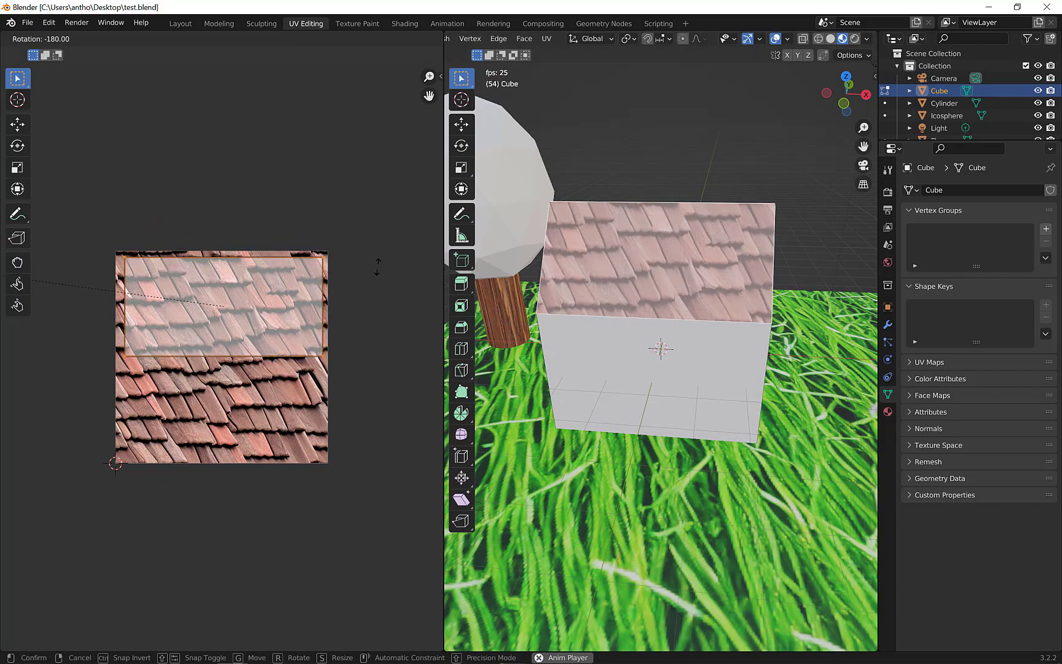
{"action": "left_click", "coordinate": [377, 267]}
{"action": "key", "text": "alt+a"}
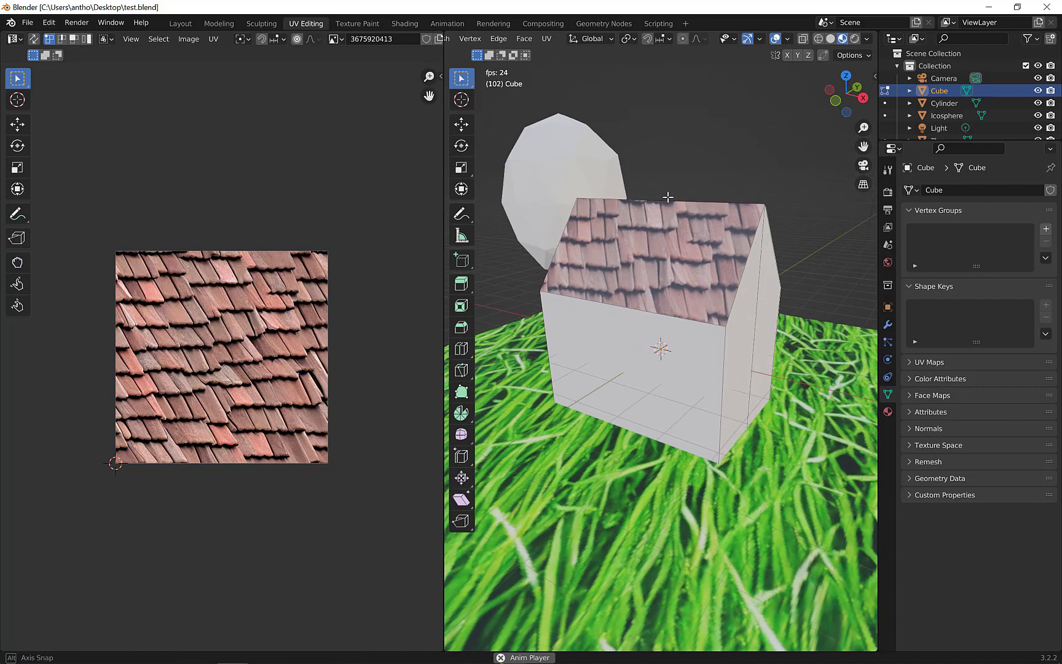
Step: Put the ground plane into Edit Mode and scale its UVs up to about 4.6 times the grass image's size
{"action": "scroll", "coordinate": [749, 209], "scroll_direction": "down", "scroll_amount": 4}
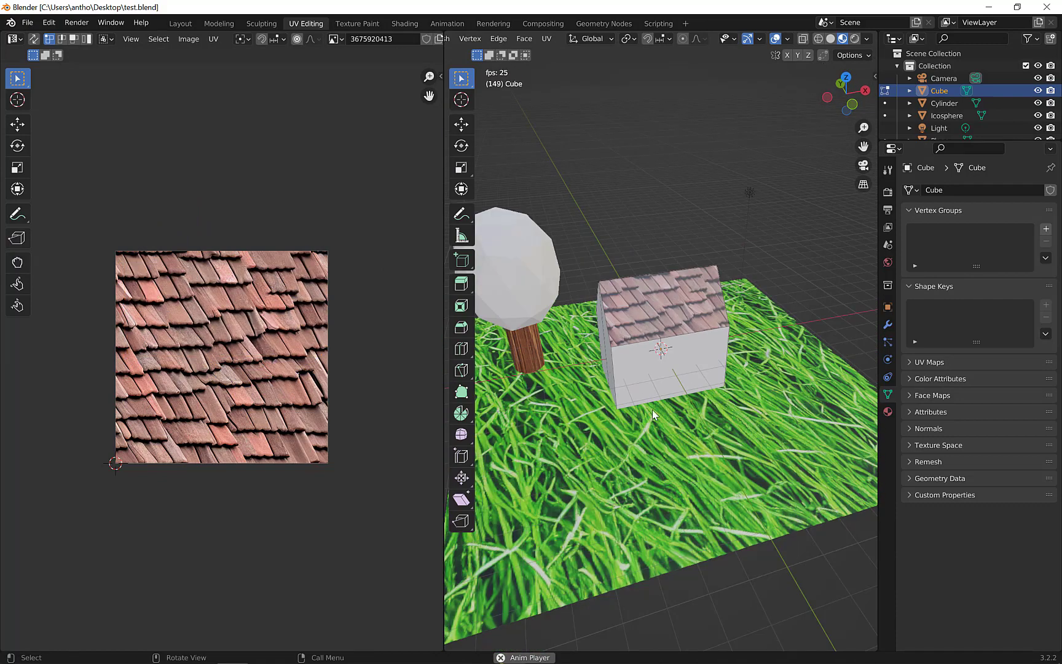
{"action": "key", "text": "Tab"}
{"action": "left_click", "coordinate": [616, 431]}
{"action": "key", "text": "Tab"}
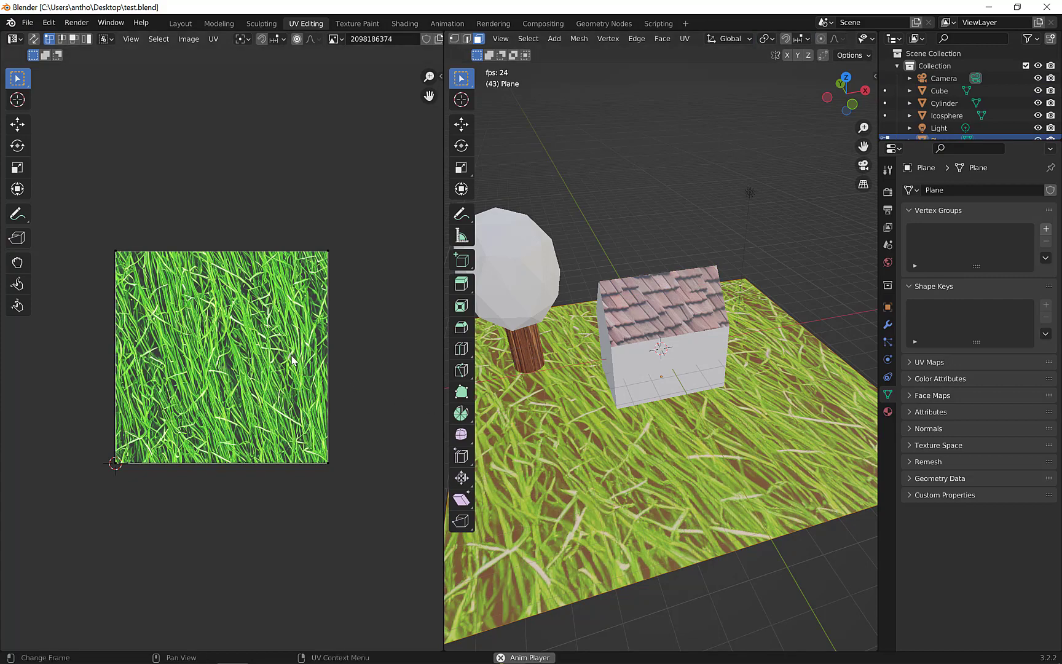
{"action": "key", "text": "a"}
{"action": "key", "text": "s"}
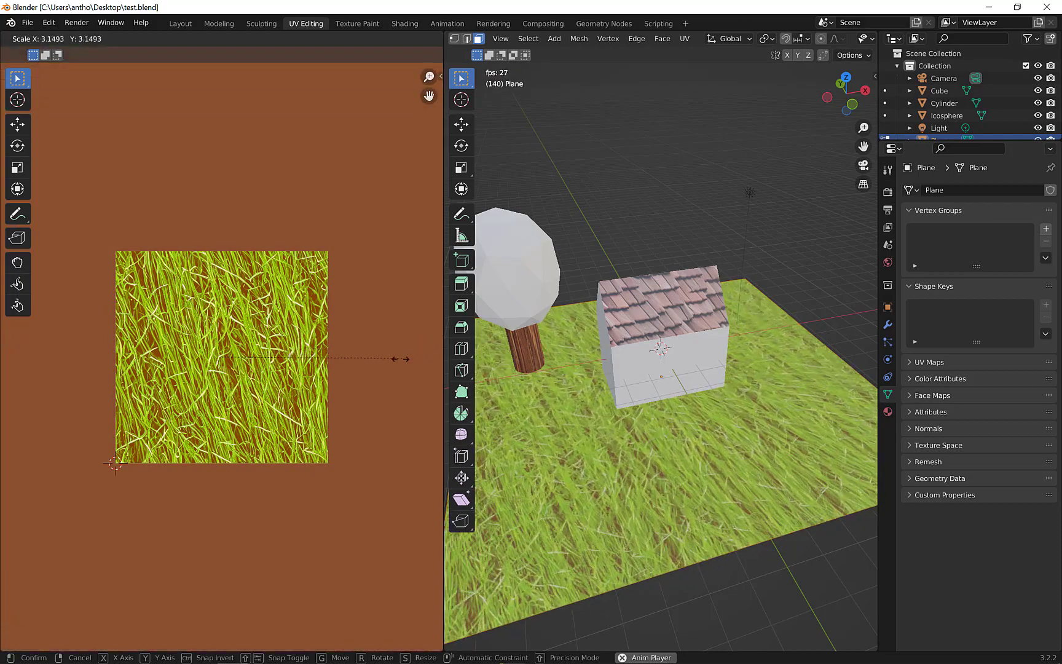
{"action": "left_click", "coordinate": [44, 334]}
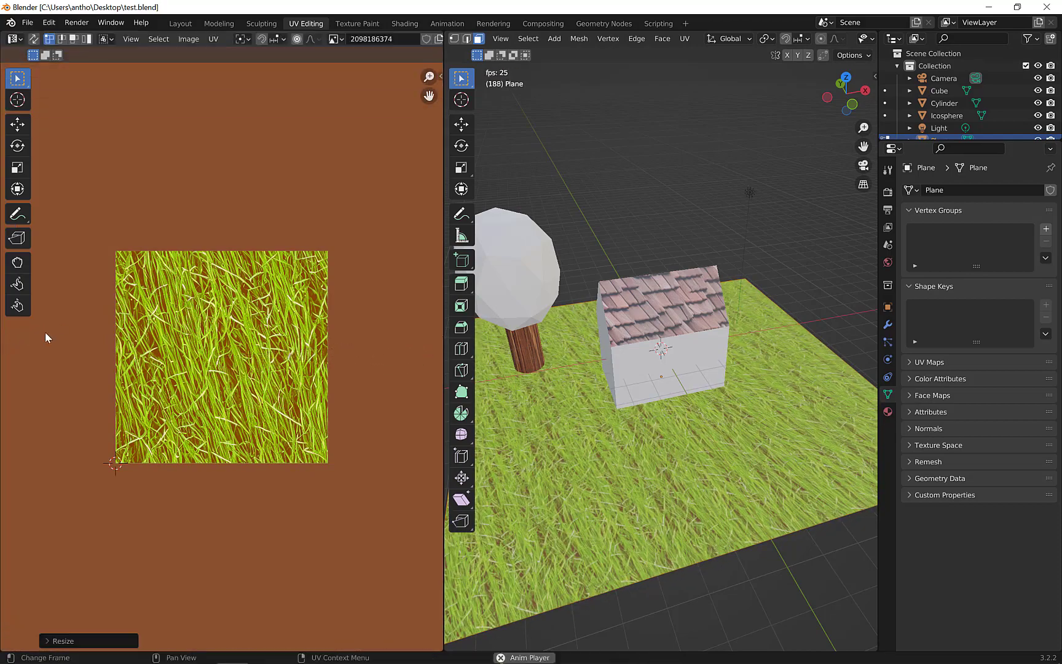
Step: Enlarge the ground plane's UVs further to about 7 times the grass image's size and leave Edit Mode
{"action": "scroll", "coordinate": [132, 356], "scroll_direction": "down", "scroll_amount": 6}
{"action": "scroll", "coordinate": [194, 370], "scroll_direction": "down", "scroll_amount": 3}
{"action": "scroll", "coordinate": [226, 319], "scroll_direction": "up", "scroll_amount": 4}
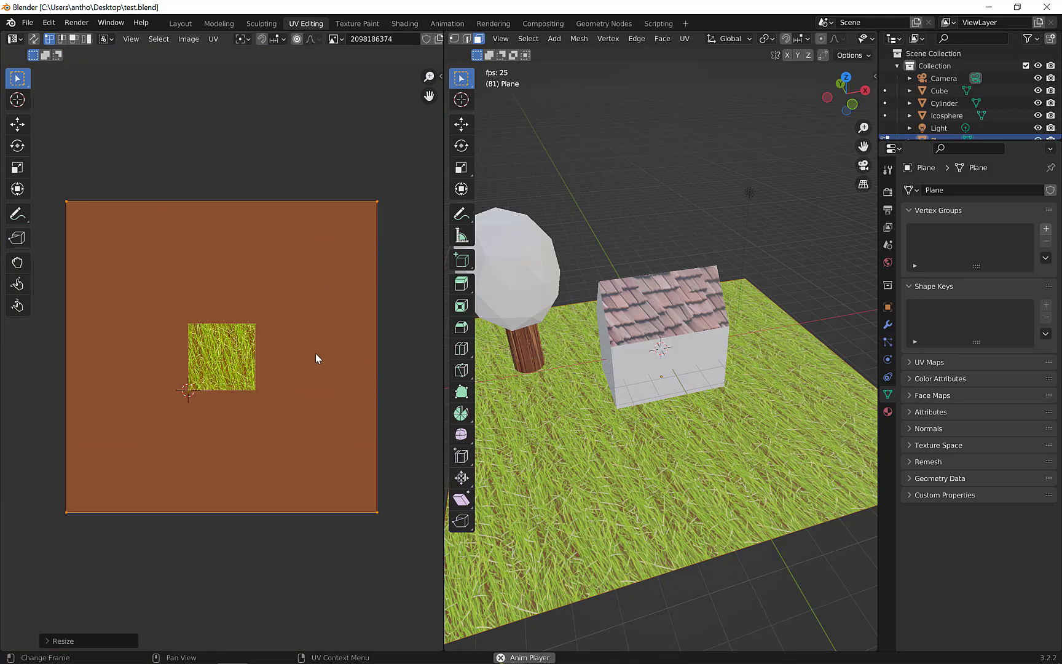
{"action": "scroll", "coordinate": [315, 359], "scroll_direction": "down", "scroll_amount": 2}
{"action": "key", "text": "s"}
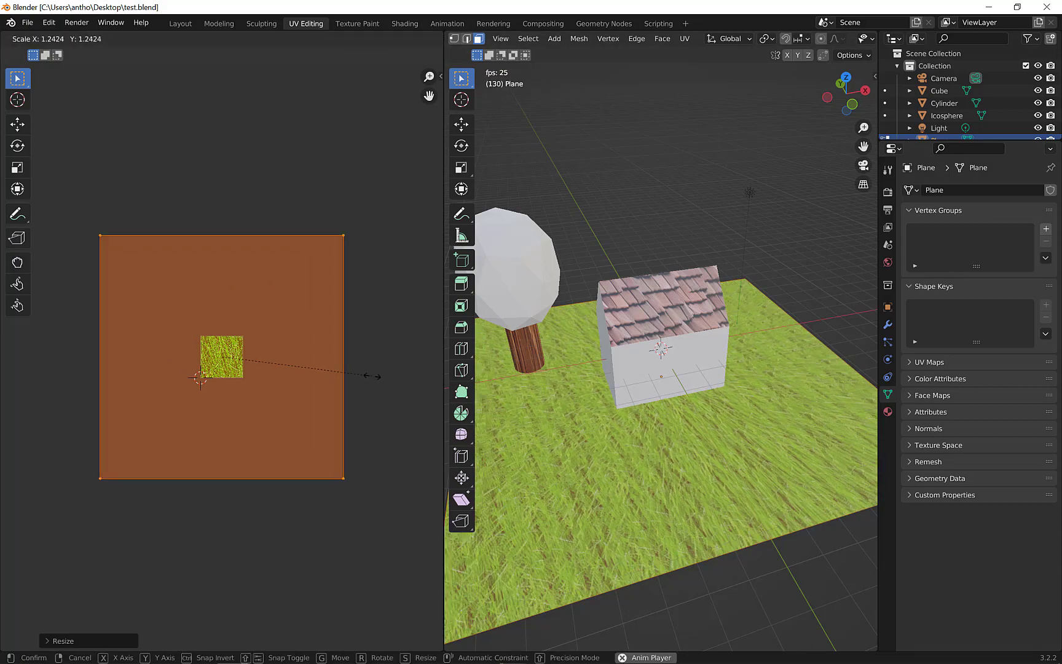
{"action": "left_click", "coordinate": [406, 382]}
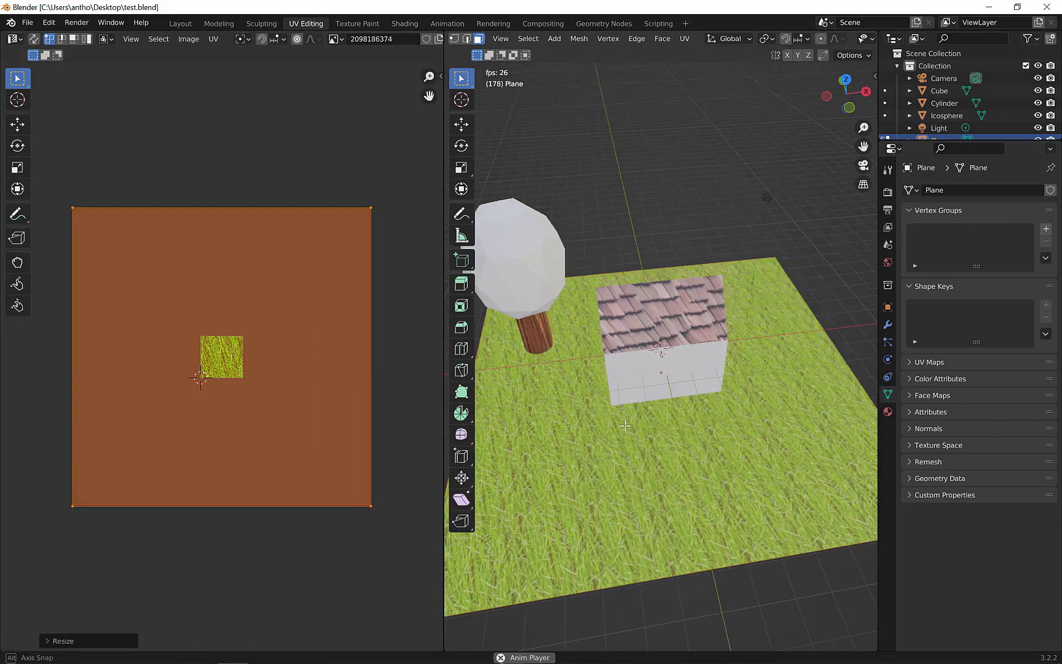
{"action": "key", "text": "Tab"}
Step: Examine the grass, roof tiles and tree trunk textures from several angles and distances
{"action": "mouse_move", "coordinate": [609, 389]}
{"action": "middle_mouse_down"}
{"action": "mouse_move", "coordinate": [669, 385]}
{"action": "mouse_move", "coordinate": [575, 404]}
{"action": "mouse_move", "coordinate": [524, 331]}
{"action": "mouse_move", "coordinate": [501, 343]}
{"action": "mouse_move", "coordinate": [607, 381]}
{"action": "middle_mouse_up"}
{"action": "scroll", "coordinate": [635, 417], "scroll_direction": "up", "scroll_amount": 5}
{"action": "scroll", "coordinate": [635, 417], "scroll_direction": "down", "scroll_amount": 3}
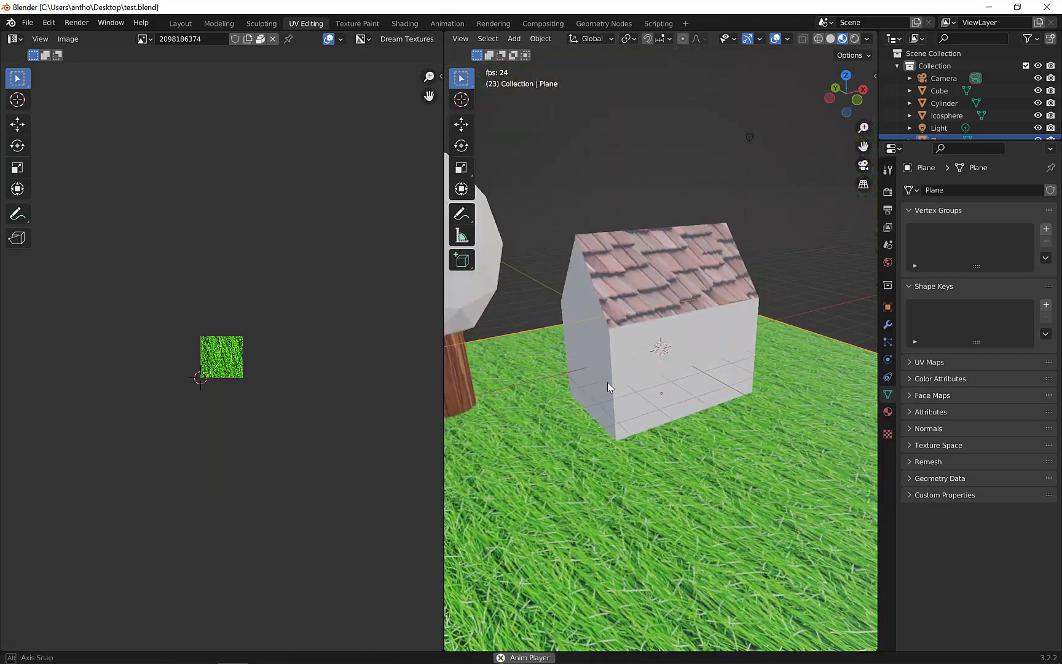
{"action": "scroll", "coordinate": [607, 381], "scroll_direction": "down", "scroll_amount": 3}
{"action": "left_click", "coordinate": [517, 373]}
{"action": "middle_click_drag", "start_coordinate": [516, 373], "coordinate": [630, 225]}
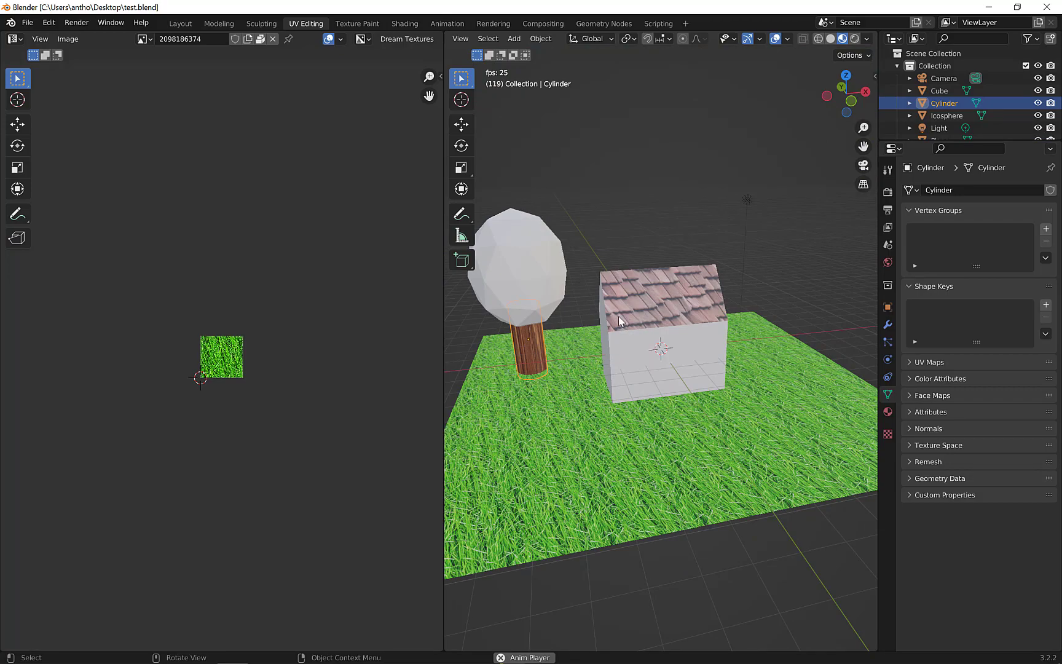
{"action": "scroll", "coordinate": [647, 370], "scroll_direction": "up", "scroll_amount": 3}
{"action": "middle_click_drag", "start_coordinate": [646, 371], "coordinate": [596, 326]}
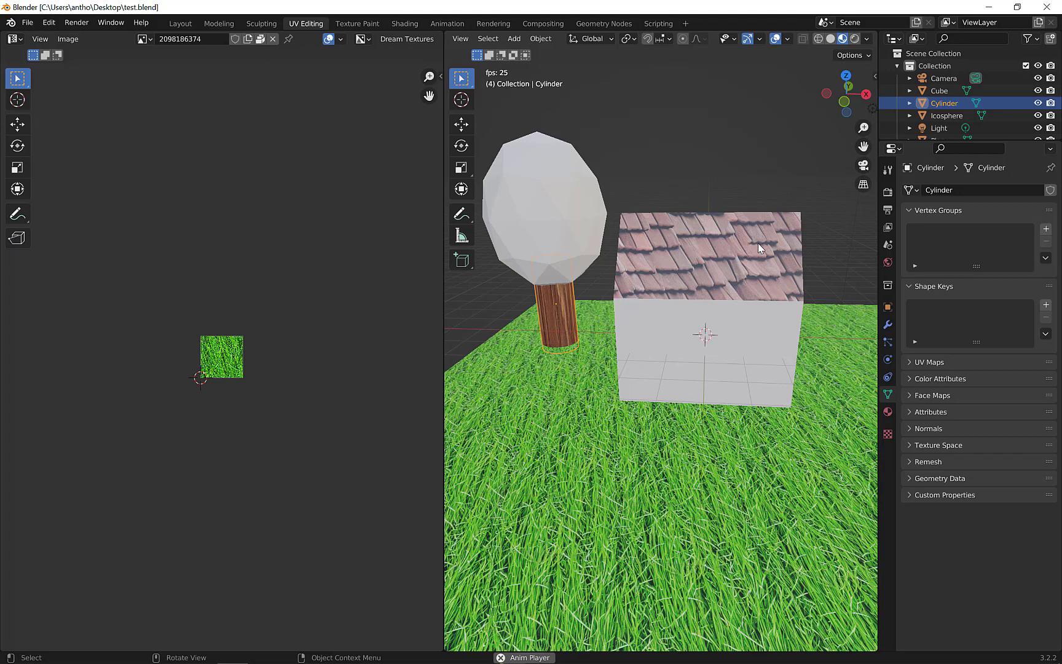
{"action": "middle_click_drag", "start_coordinate": [728, 252], "coordinate": [706, 250]}
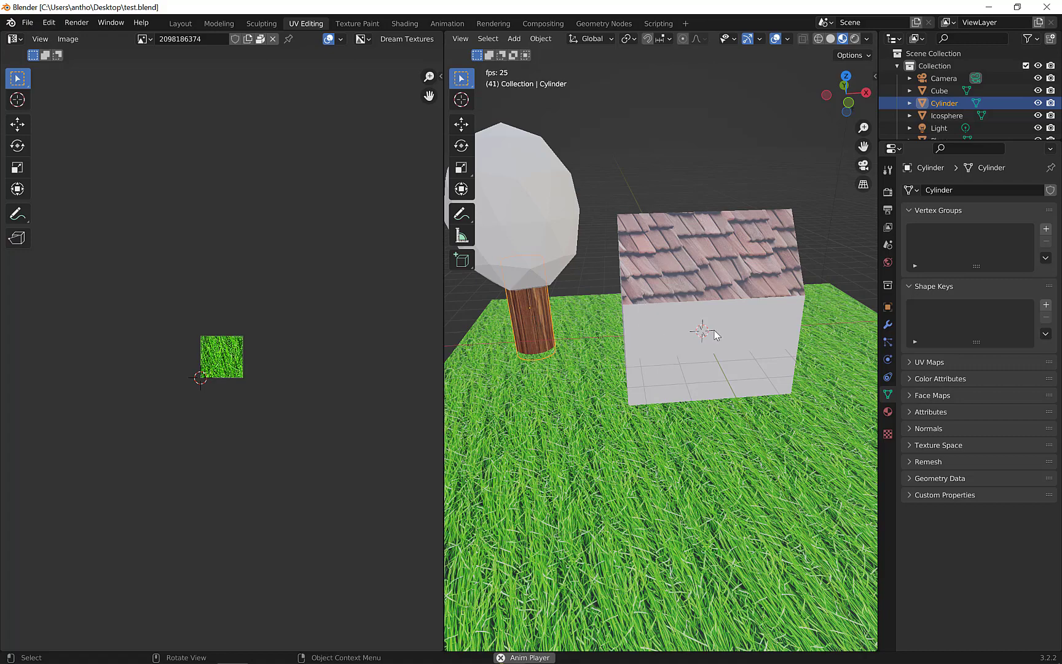
{"action": "middle_click_drag", "start_coordinate": [715, 335], "coordinate": [673, 310]}
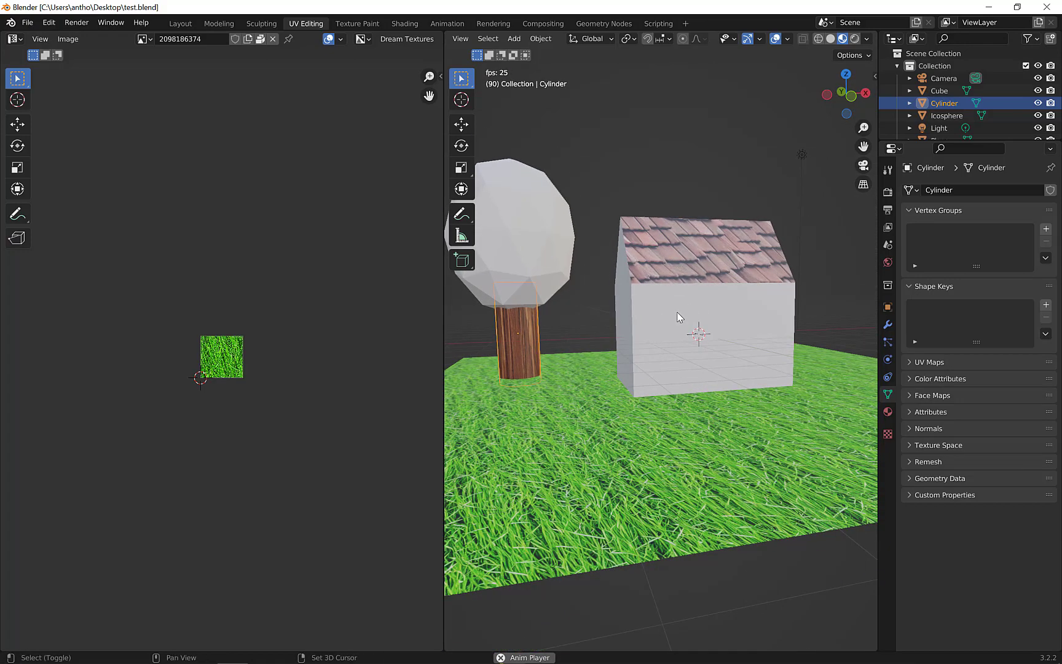
Step: Add a new plane mesh at the 3D cursor inside the house
{"action": "key", "text": "shift+a"}
{"action": "mouse_move", "coordinate": [677, 311]}
{"action": "left_click", "coordinate": [723, 312]}
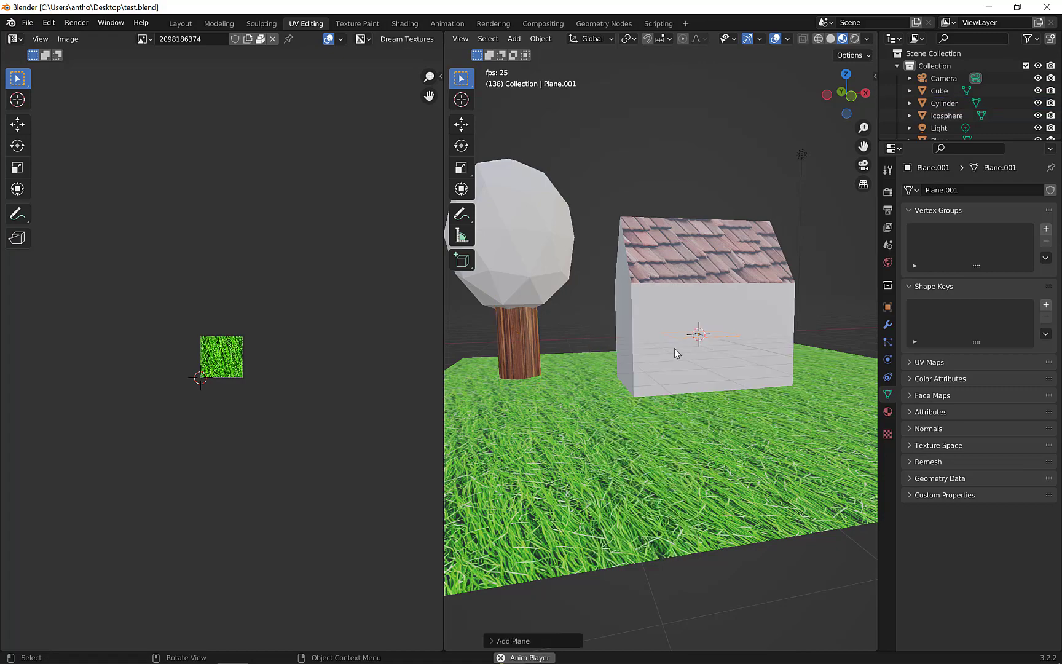
Step: Rotate the new plane upright so it is parallel to the house's front wall
{"action": "middle_click_drag", "start_coordinate": [675, 348], "coordinate": [743, 351]}
{"action": "key", "text": "r"}
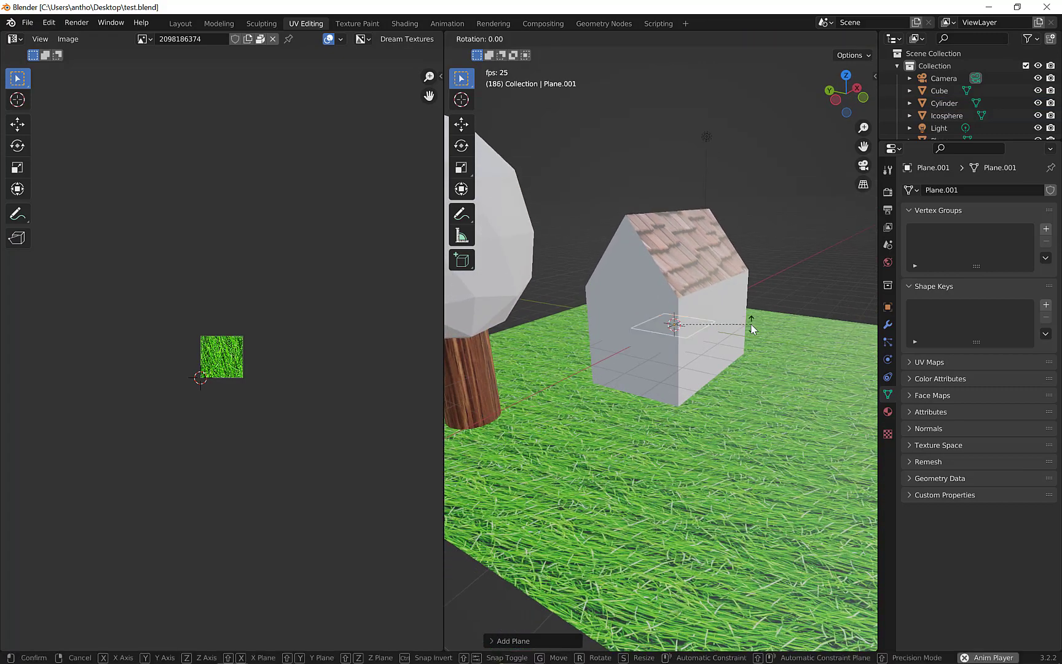
{"action": "key", "text": "z"}
{"action": "key", "text": "y"}
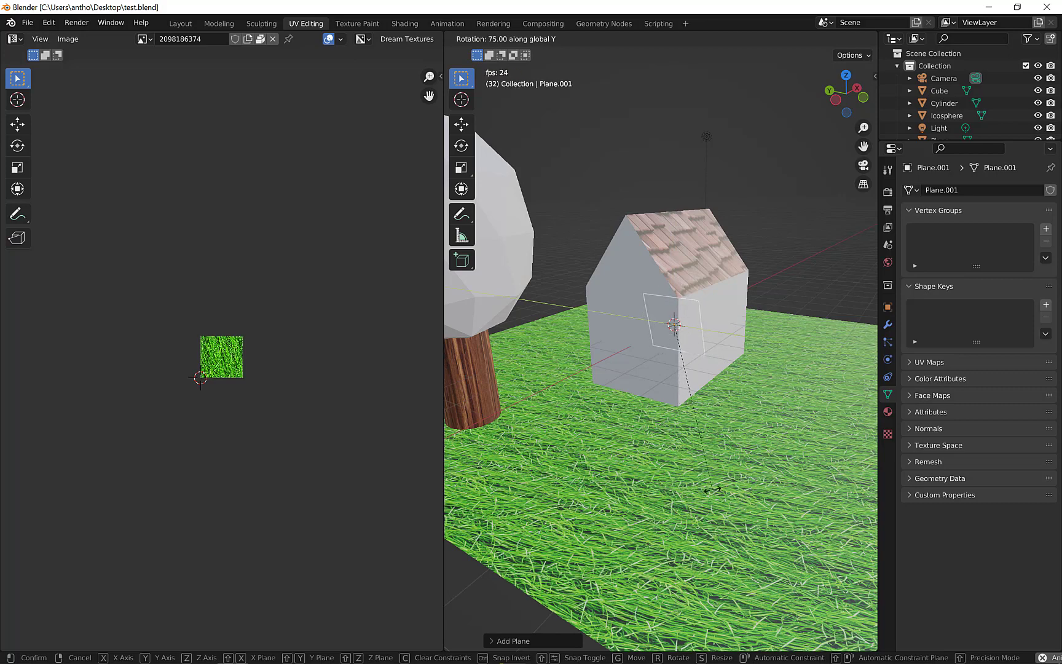
{"action": "left_click", "coordinate": [683, 492]}
Step: Move the upright plane about -1.6 m along global Y to just outside the house's front wall
{"action": "key", "text": "g"}
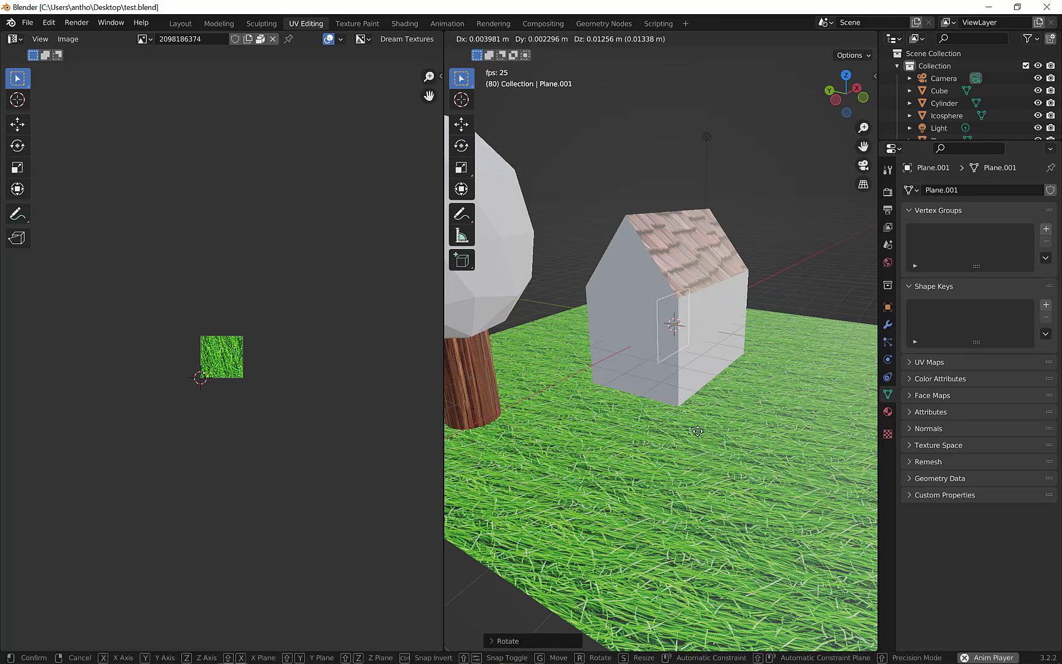
{"action": "key", "text": "y"}
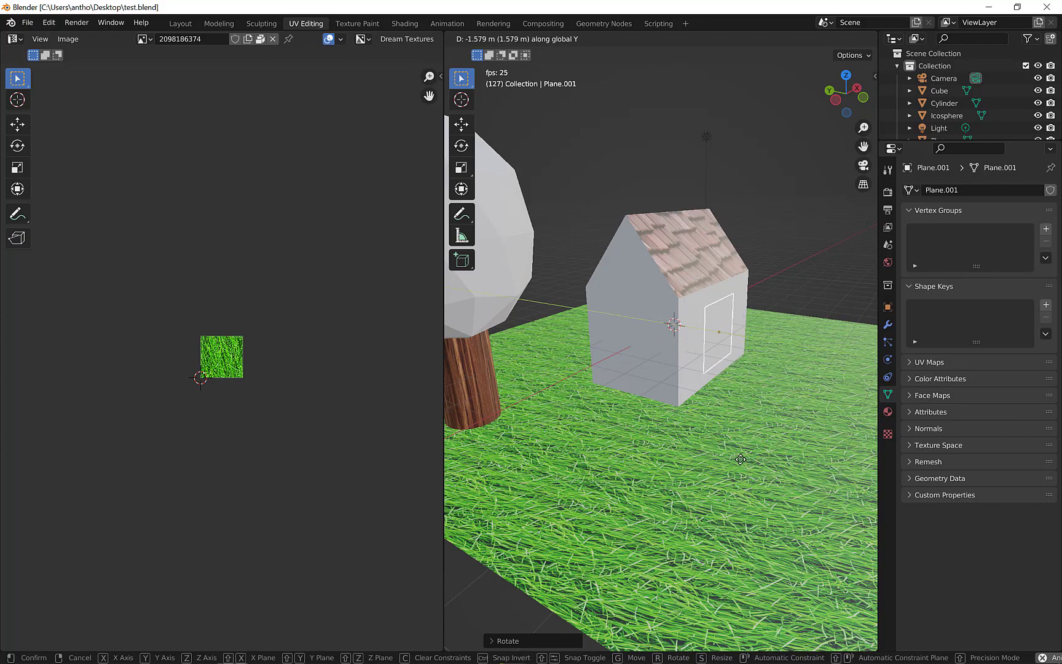
{"action": "left_click", "coordinate": [755, 406]}
Step: Inspect the gap between the plane and the front wall from the side and fine-tune the plane's position
{"action": "key", "text": "KP_Decimal"}
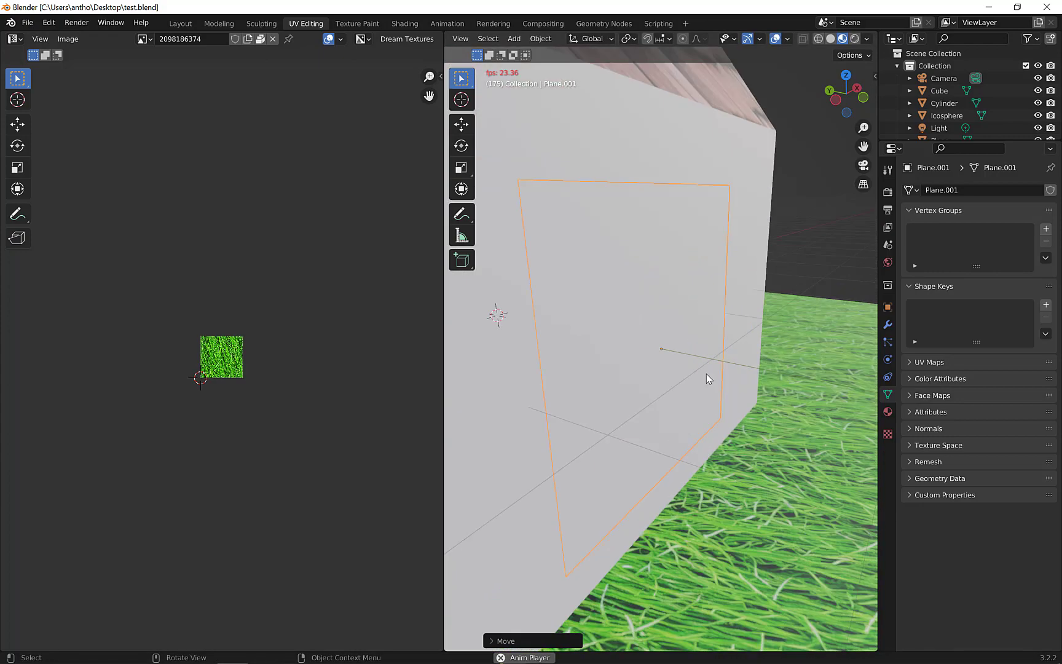
{"action": "mouse_move", "coordinate": [706, 374]}
{"action": "middle_mouse_down"}
{"action": "mouse_move", "coordinate": [766, 348]}
{"action": "mouse_move", "coordinate": [735, 365]}
{"action": "mouse_move", "coordinate": [655, 340]}
{"action": "mouse_move", "coordinate": [669, 366]}
{"action": "mouse_move", "coordinate": [751, 379]}
{"action": "mouse_move", "coordinate": [716, 356]}
{"action": "middle_mouse_up"}
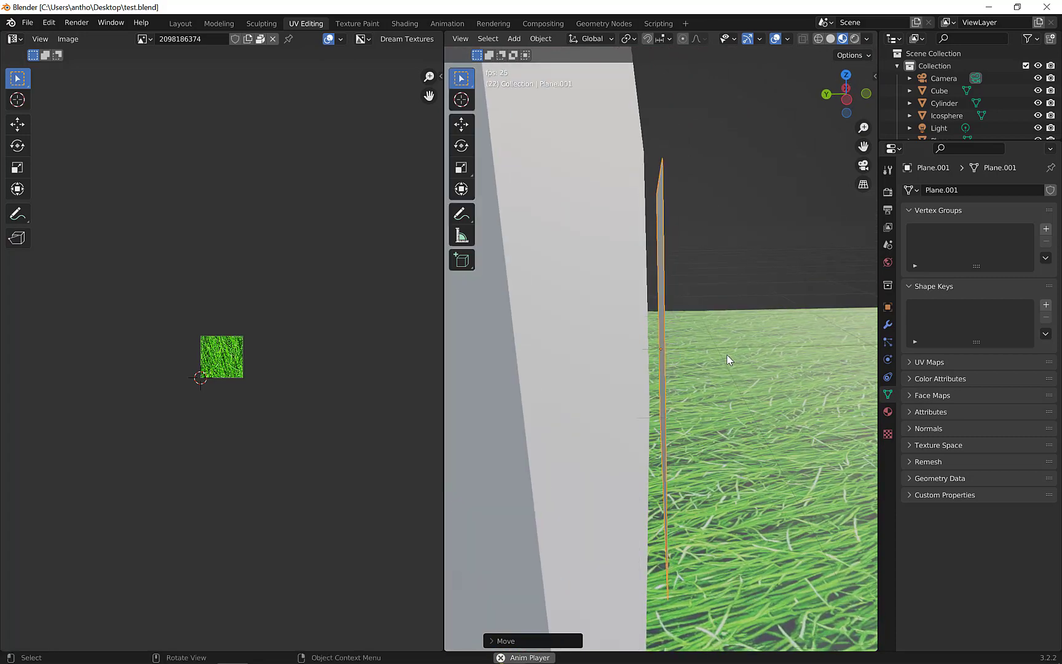
{"action": "key", "text": "g"}
{"action": "key", "text": "x"}
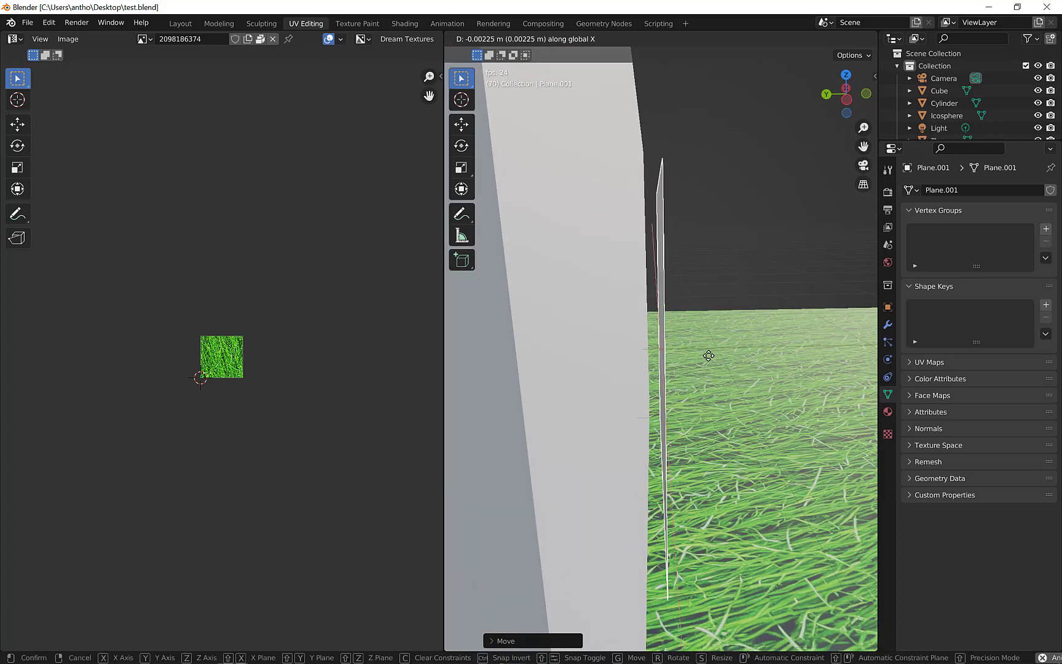
{"action": "left_click", "coordinate": [692, 359]}
{"action": "middle_click_drag", "start_coordinate": [692, 359], "coordinate": [641, 346]}
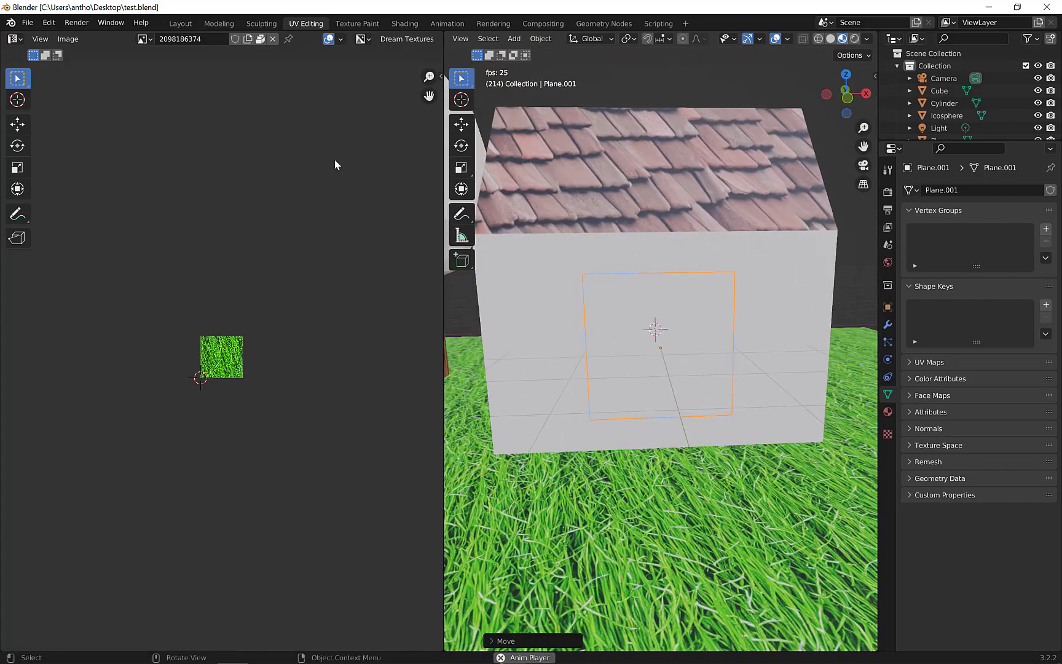
Step: Switch the UV editor area to the Image Editor and open the Dream Texture generation settings
{"action": "left_click", "coordinate": [16, 41]}
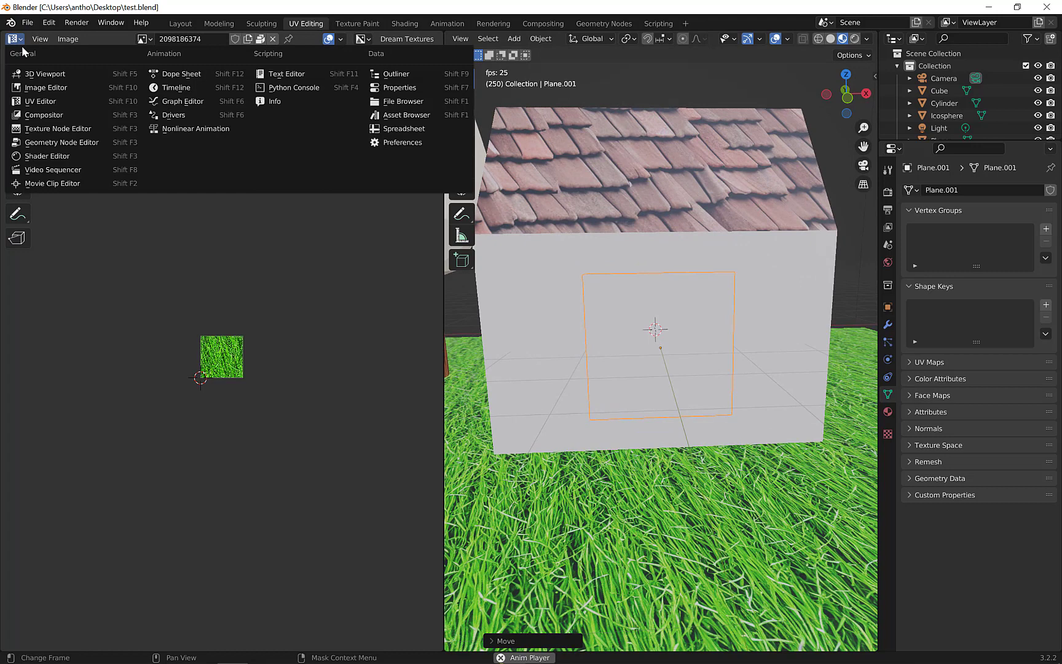
{"action": "left_click", "coordinate": [46, 88]}
{"action": "left_click", "coordinate": [406, 39]}
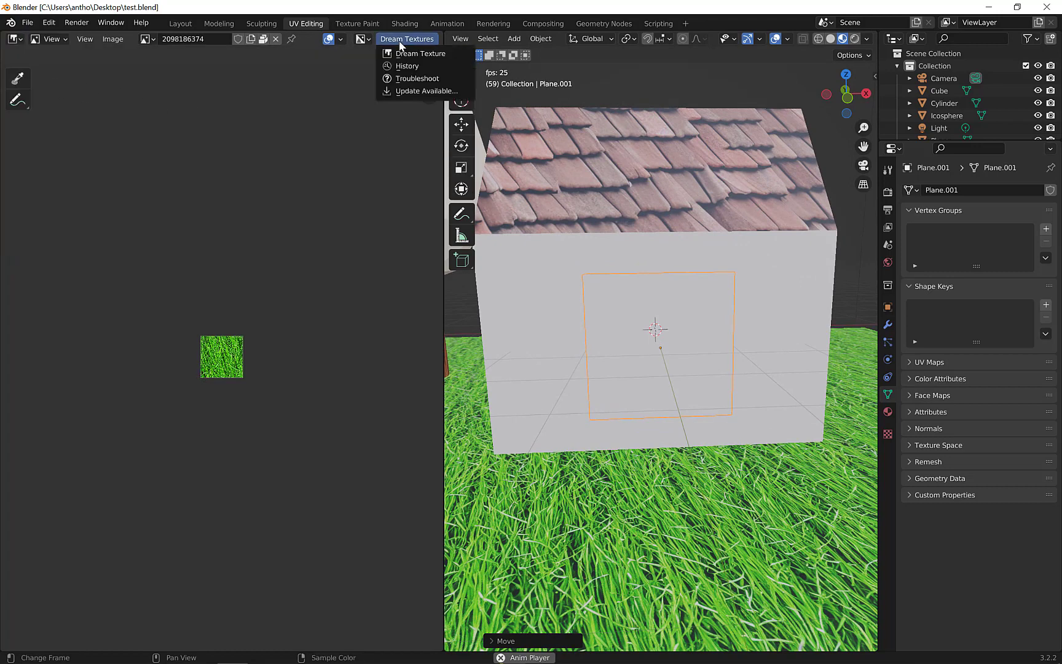
{"action": "scroll", "coordinate": [277, 209], "scroll_direction": "up", "scroll_amount": 8}
{"action": "left_click", "coordinate": [406, 39]}
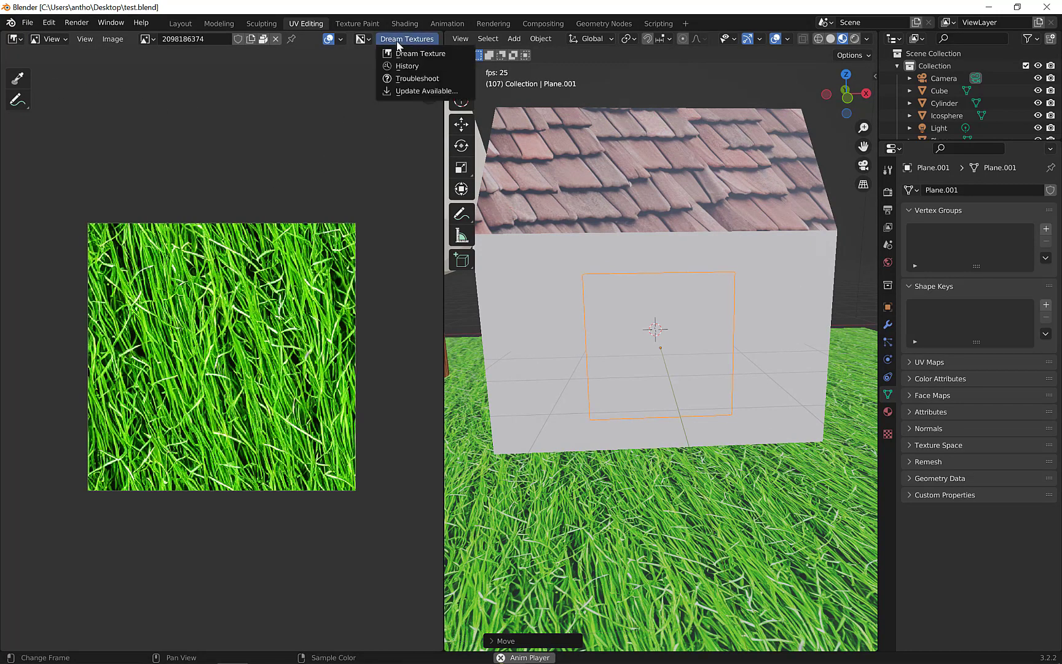
{"action": "left_click", "coordinate": [403, 60]}
Step: Generate an image with the Photography preset and the subject "portrait of an old man", and stop the animation playback
{"action": "left_click", "coordinate": [440, 82]}
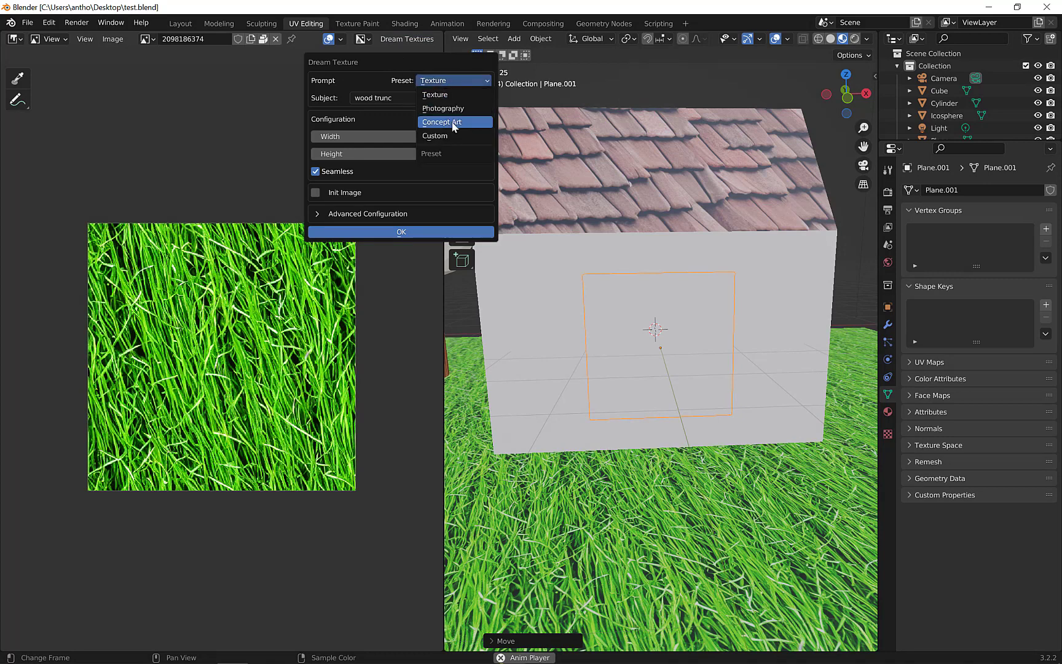
{"action": "left_click", "coordinate": [441, 108]}
{"action": "left_click", "coordinate": [410, 100]}
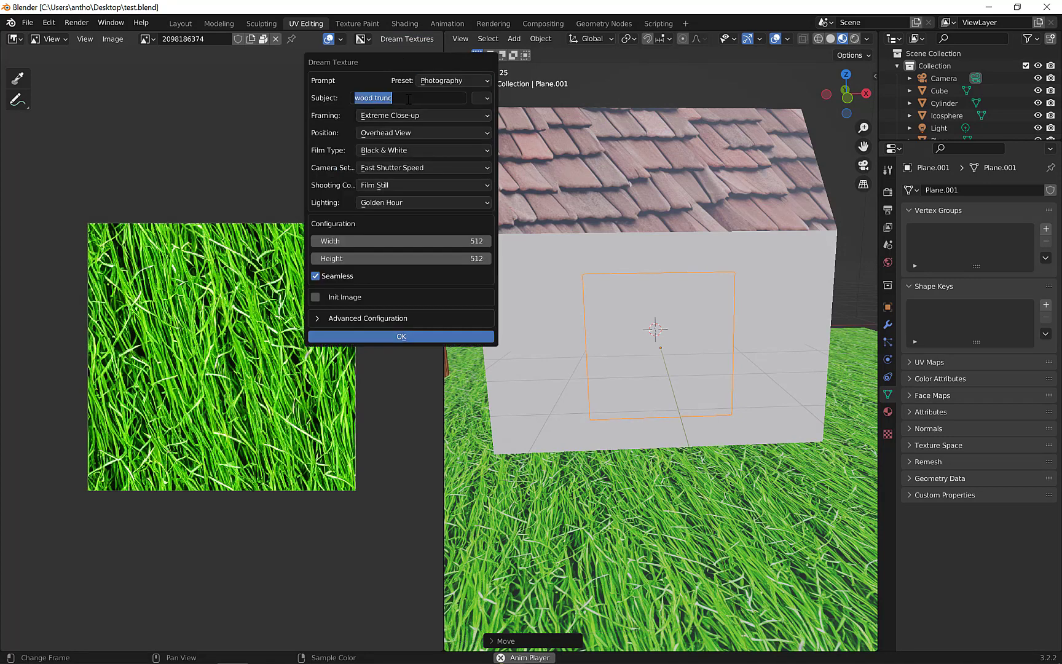
{"action": "type", "text": "port"}
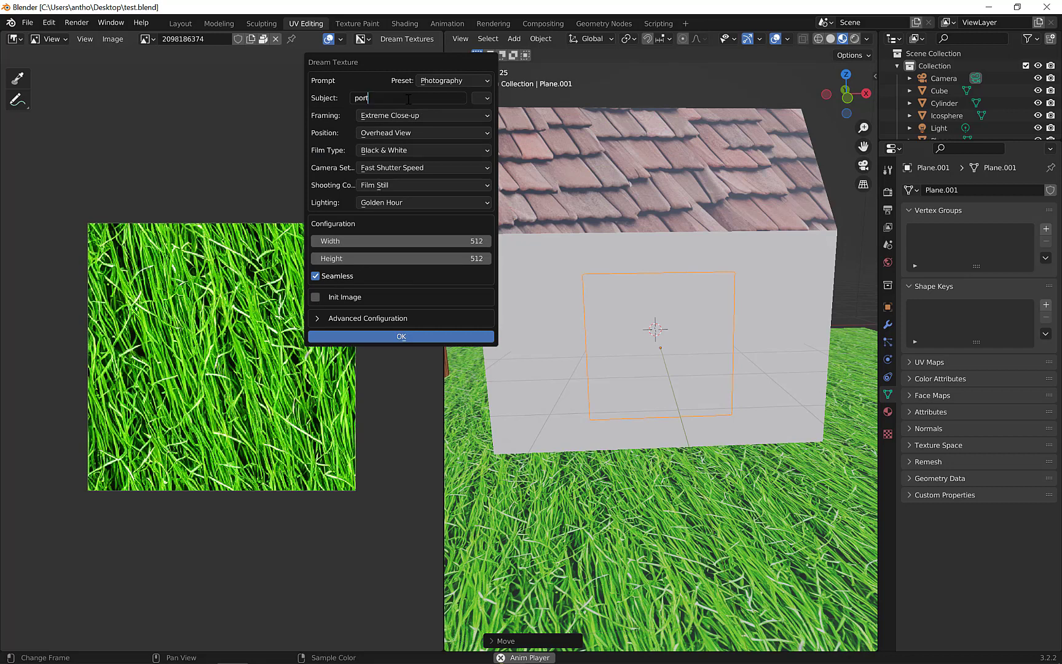
{"action": "type", "text": "rait of an old man"}
{"action": "left_click", "coordinate": [317, 319]}
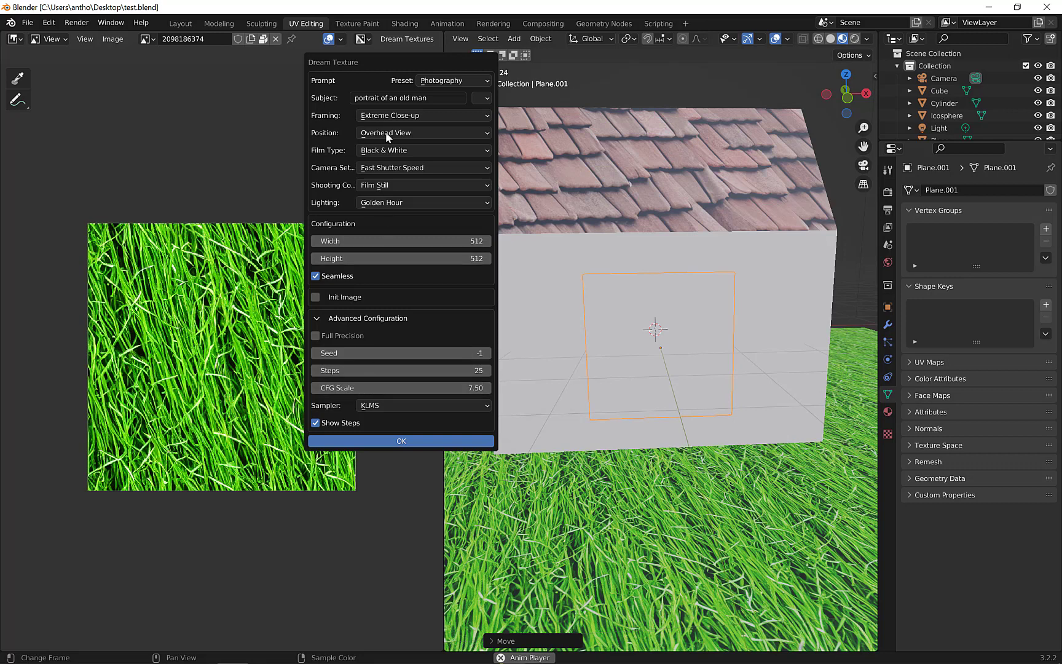
{"action": "left_click", "coordinate": [402, 440]}
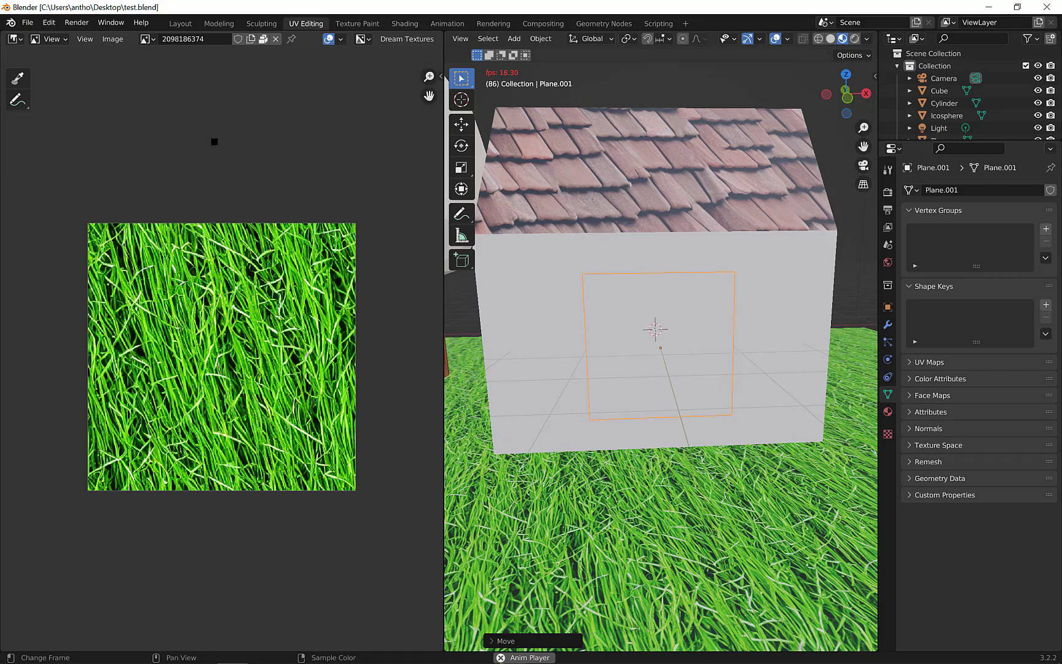
{"action": "key", "text": "Escape"}
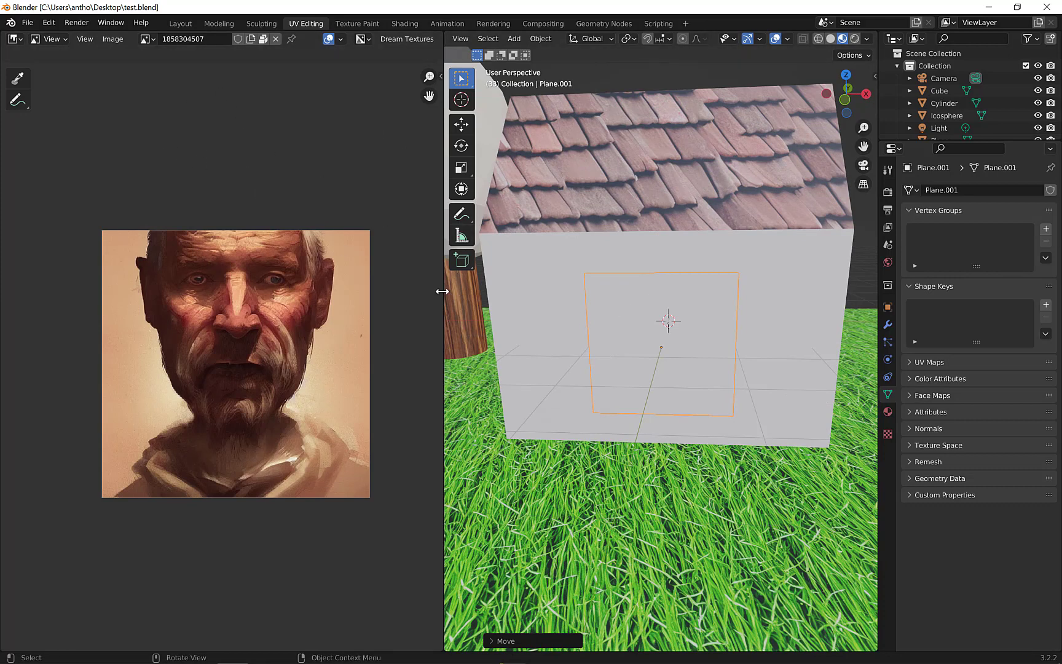
Step: Narrow the image area, switch to the Shading workspace and create a new material for the upright plane
{"action": "left_click_drag", "start_coordinate": [443, 291], "coordinate": [342, 291]}
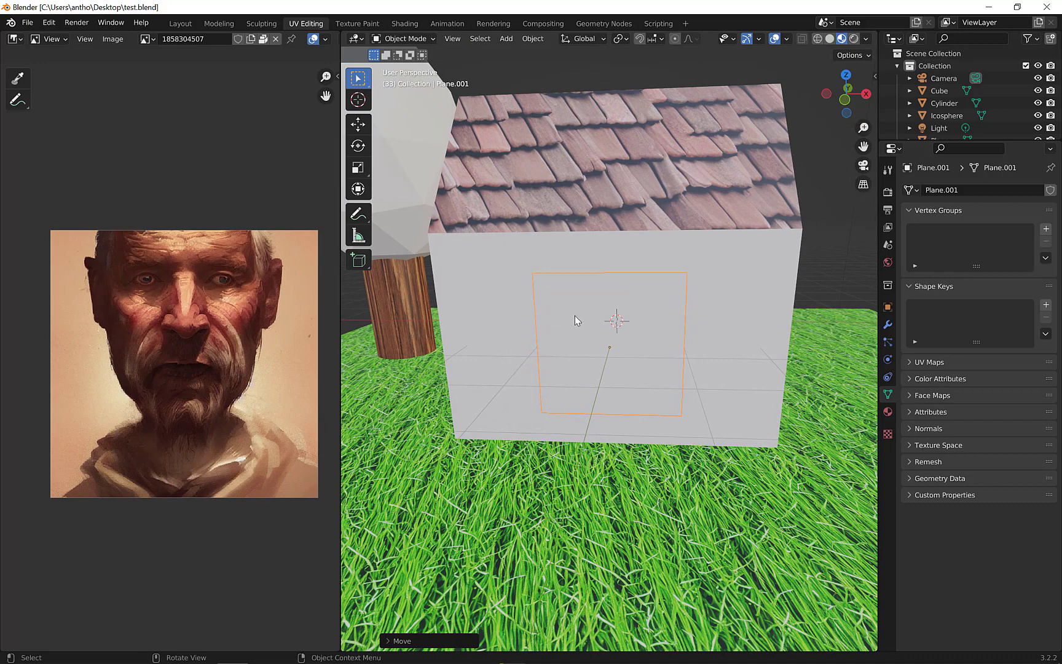
{"action": "left_click", "coordinate": [575, 315]}
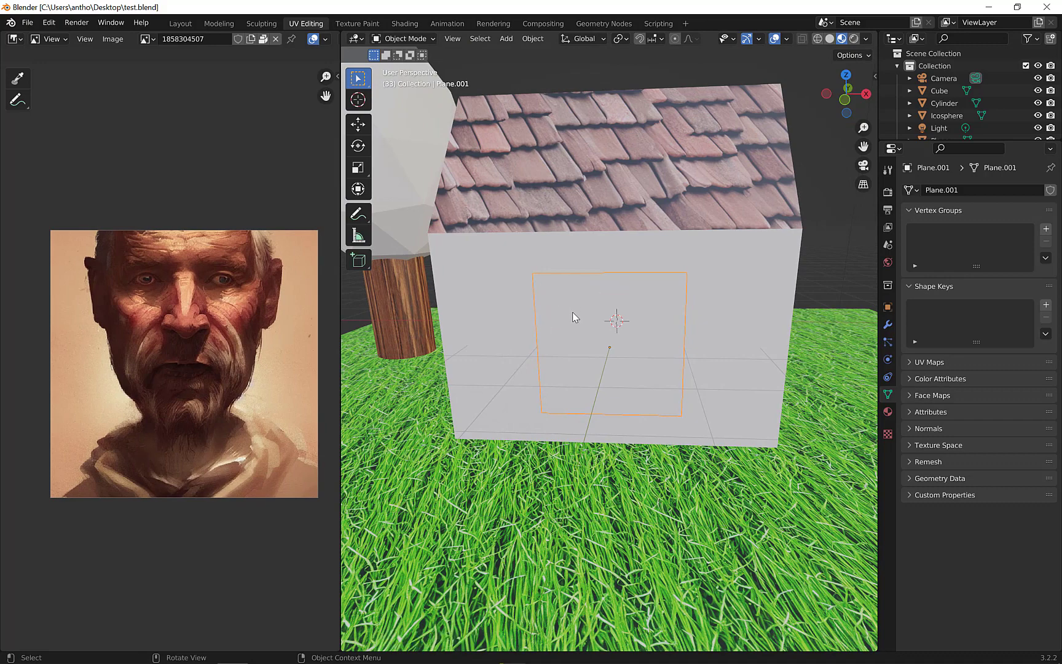
{"action": "left_click", "coordinate": [404, 24]}
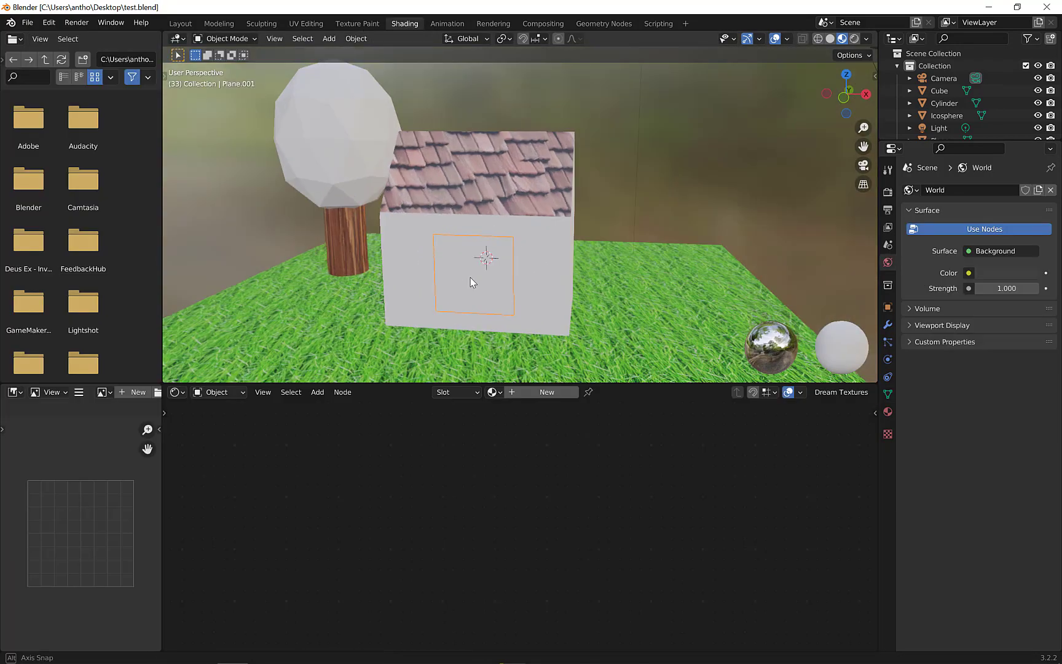
{"action": "left_click", "coordinate": [547, 392]}
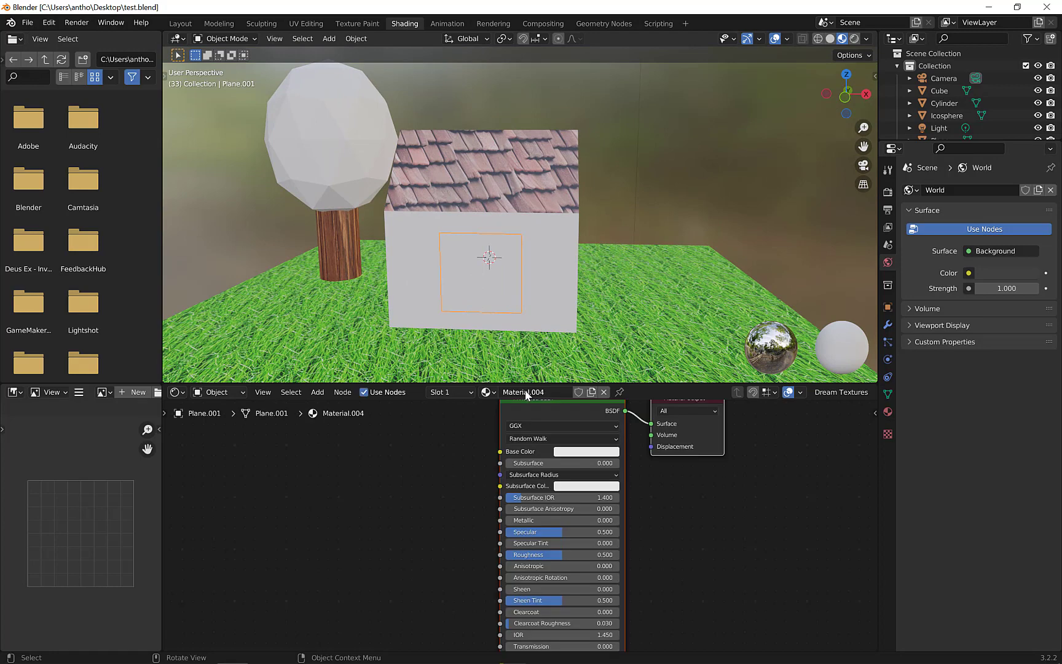
{"action": "key", "text": "shift+a"}
{"action": "left_click", "coordinate": [369, 470]}
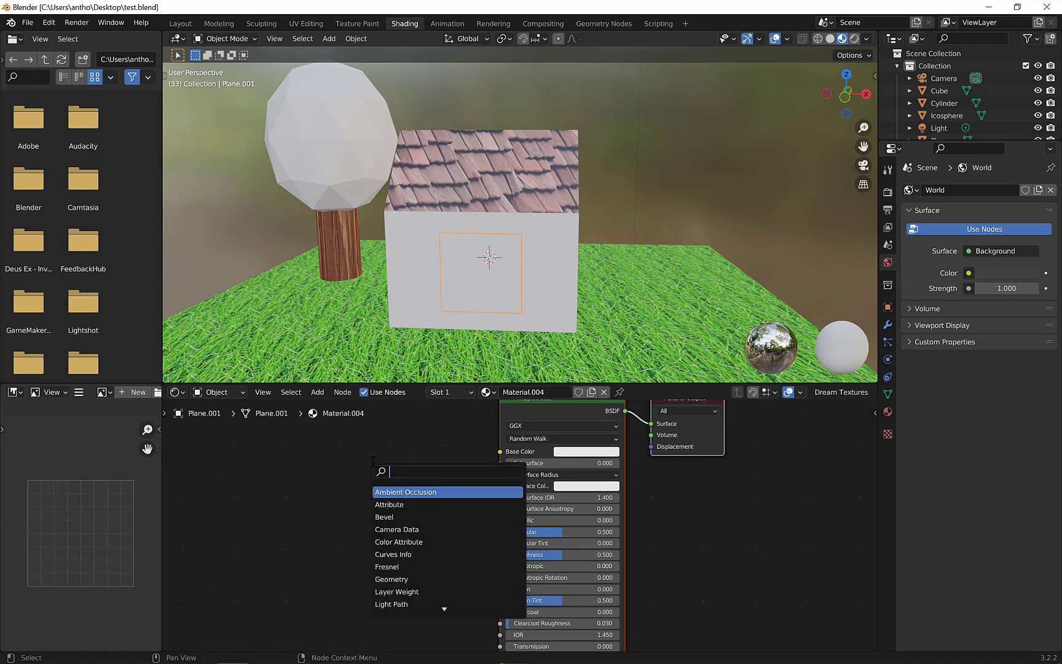
{"action": "type", "text": "ima"}
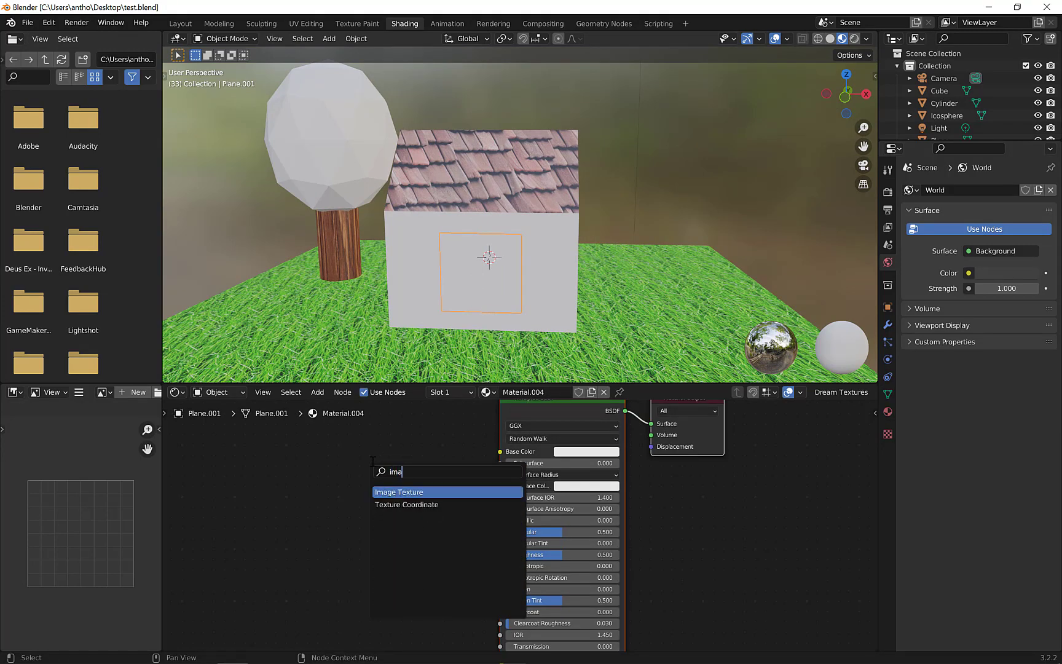
{"action": "key", "text": "Return"}
{"action": "left_click", "coordinate": [294, 484]}
{"action": "left_click", "coordinate": [288, 494]}
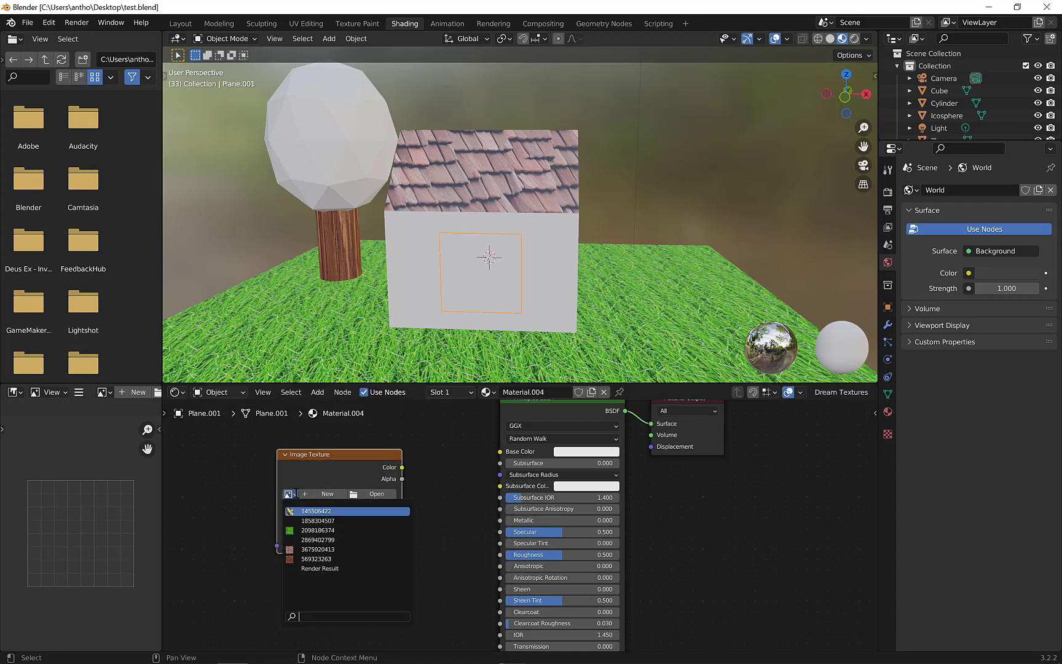
{"action": "left_click", "coordinate": [290, 520]}
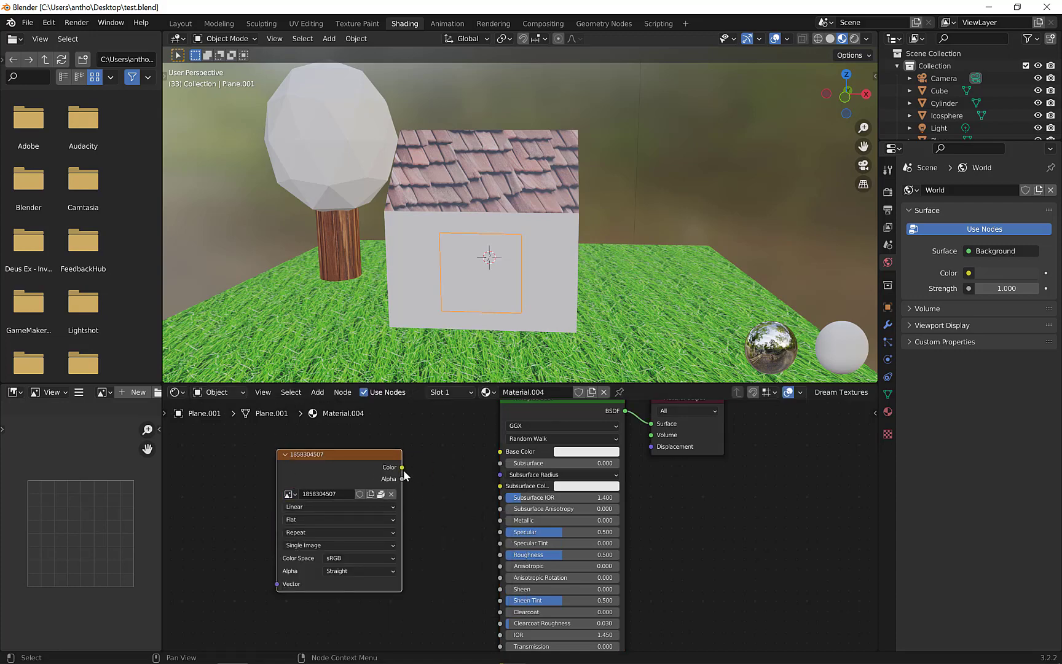
{"action": "left_click_drag", "start_coordinate": [402, 467], "coordinate": [500, 452]}
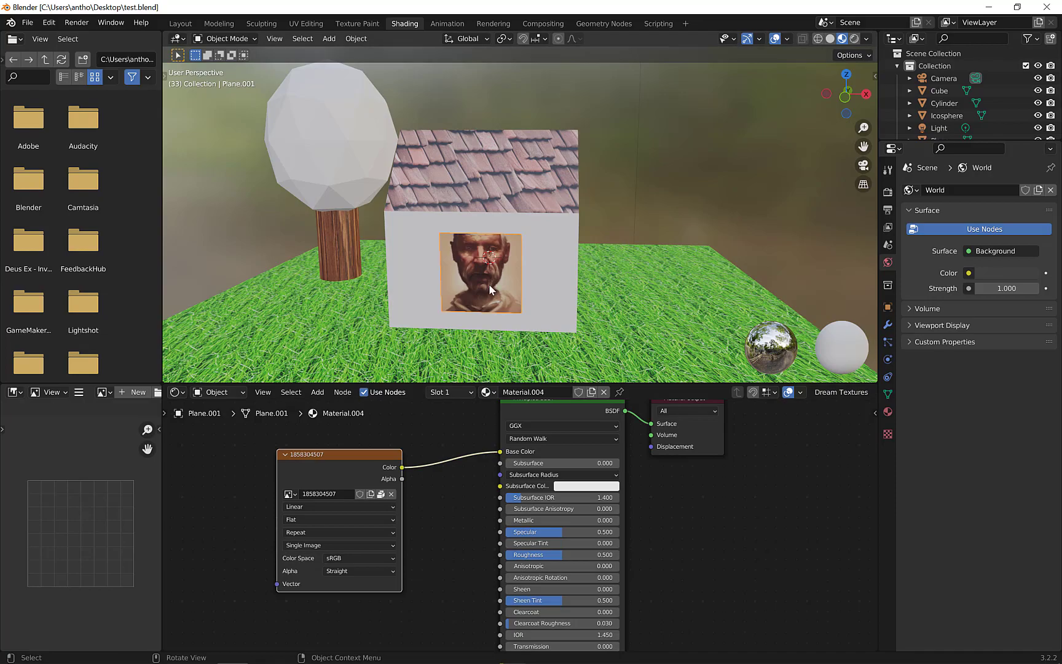
Step: Examine the portrait on the front wall and the textured house-and-tree scene from several angles and distances
{"action": "middle_click_drag", "start_coordinate": [470, 258], "coordinate": [595, 227]}
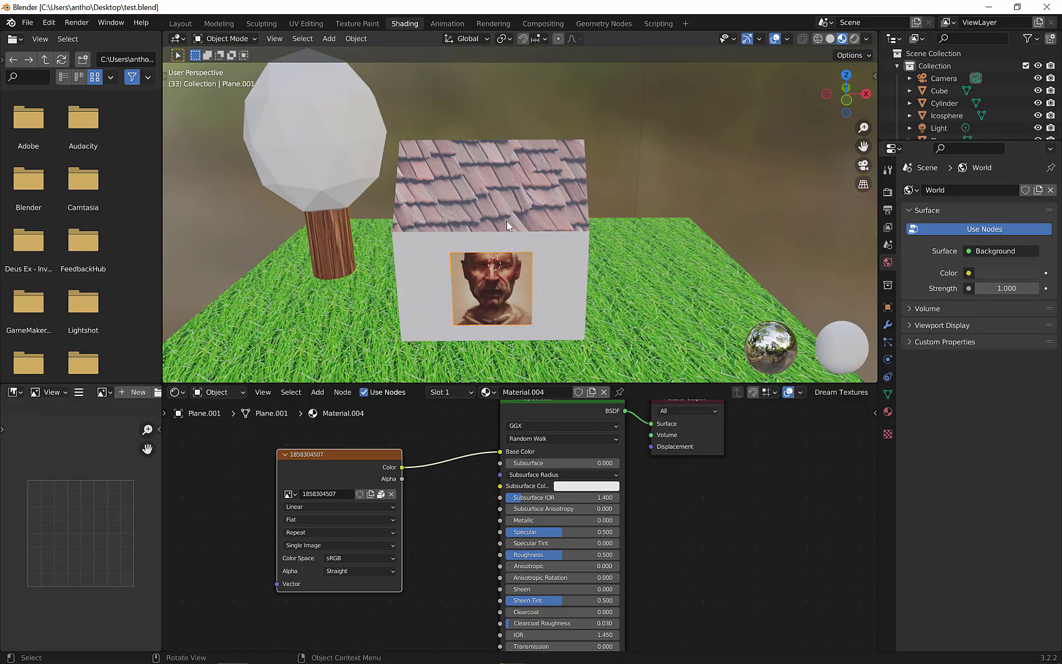
{"action": "scroll", "coordinate": [535, 266], "scroll_direction": "down", "scroll_amount": 4}
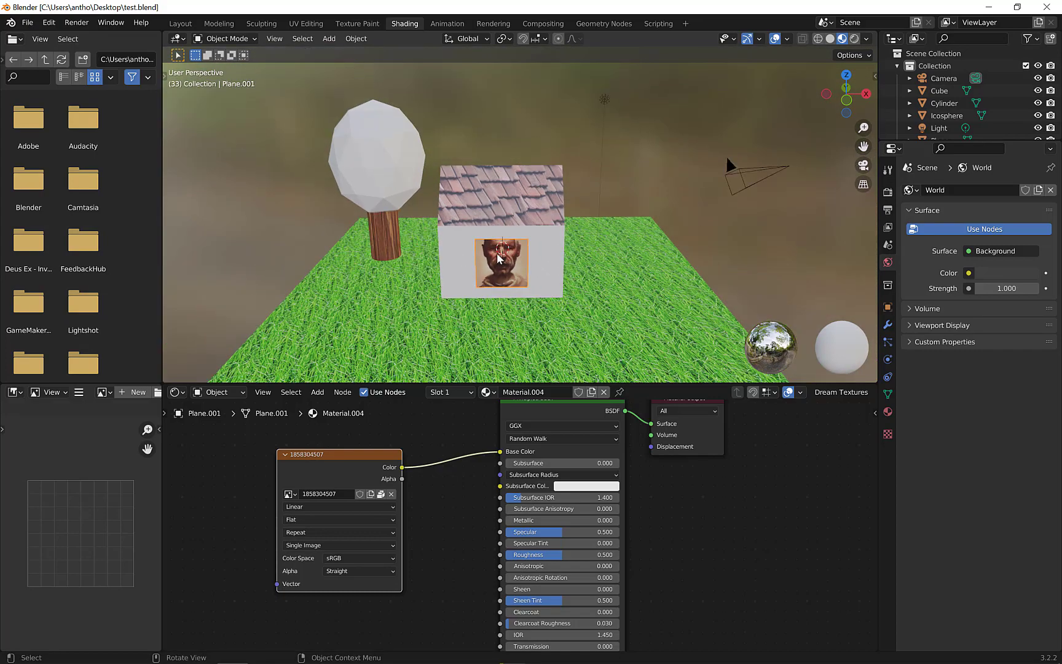
{"action": "middle_click_drag", "start_coordinate": [550, 173], "coordinate": [474, 215]}
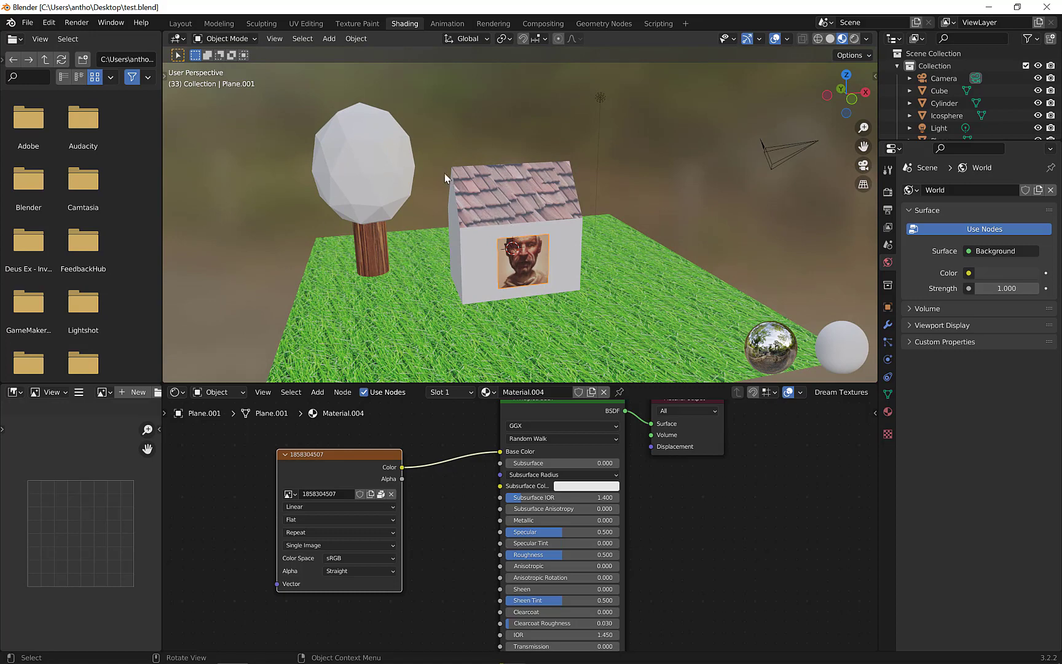
{"action": "middle_click_drag", "start_coordinate": [374, 251], "coordinate": [530, 196]}
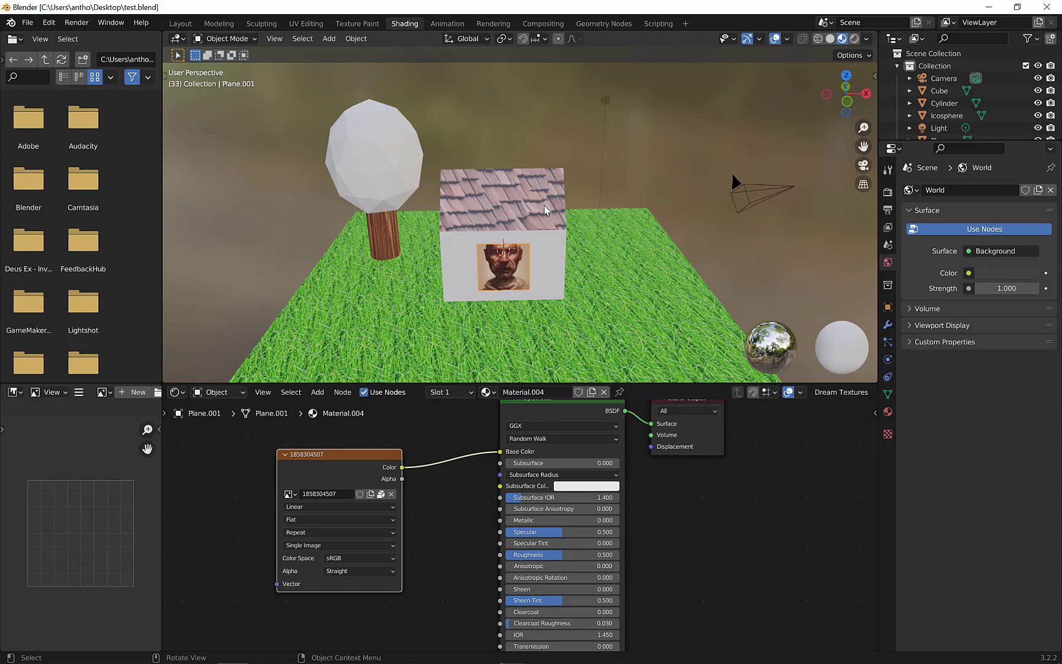
{"action": "middle_click_drag", "start_coordinate": [485, 202], "coordinate": [495, 245]}
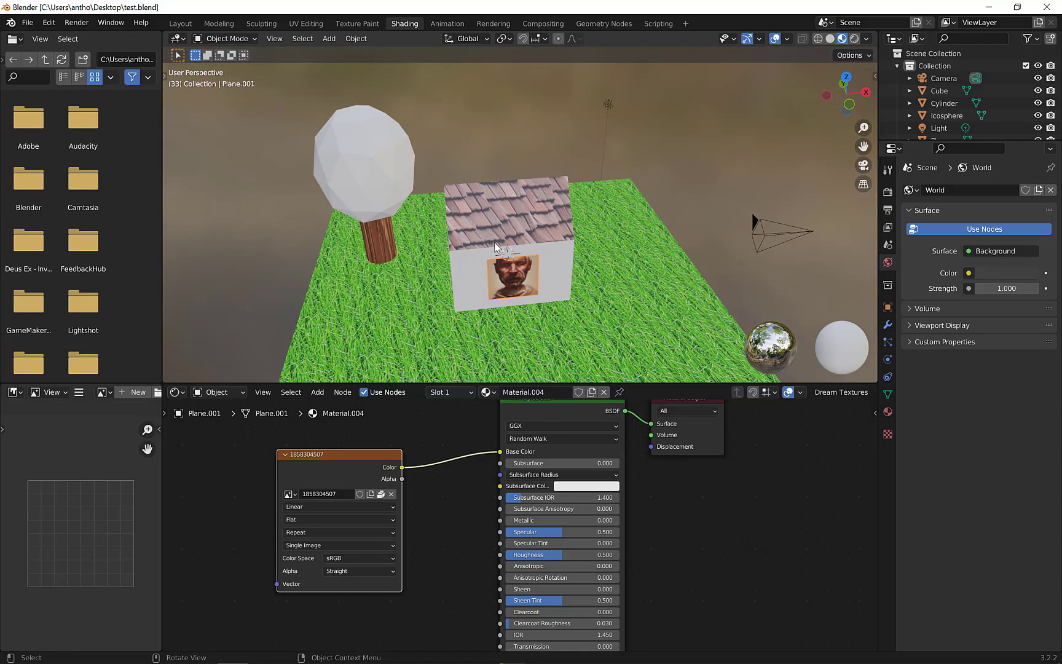